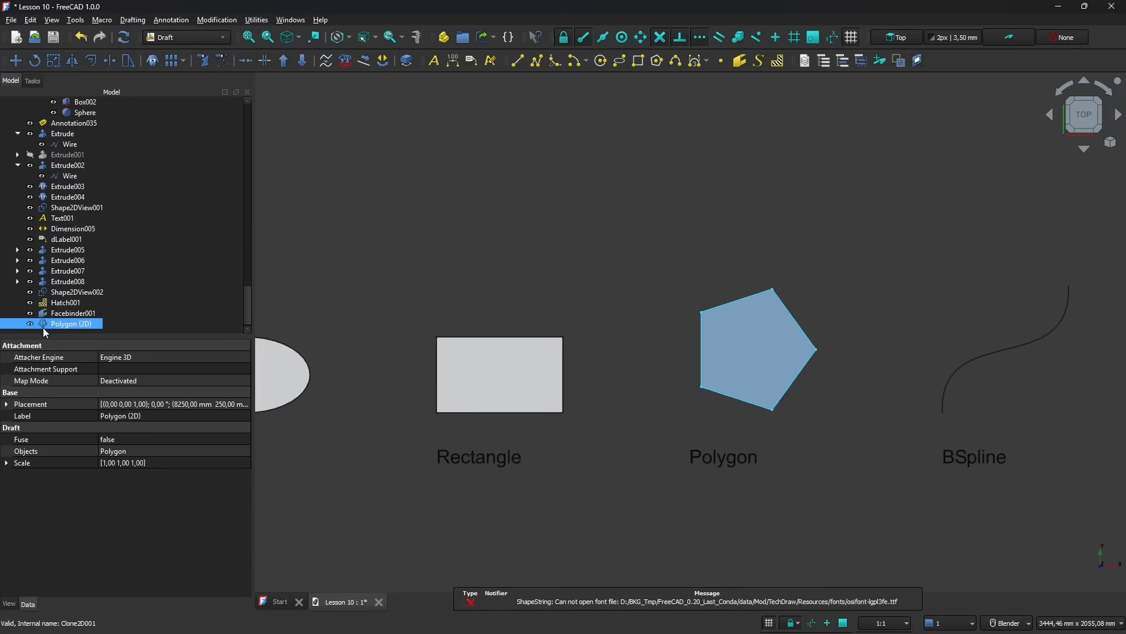
- Move the polygon clone up and to the left of the original, to about X 7621 mm, Y 728 mm
{"action": "left_click", "coordinate": [15, 60]}
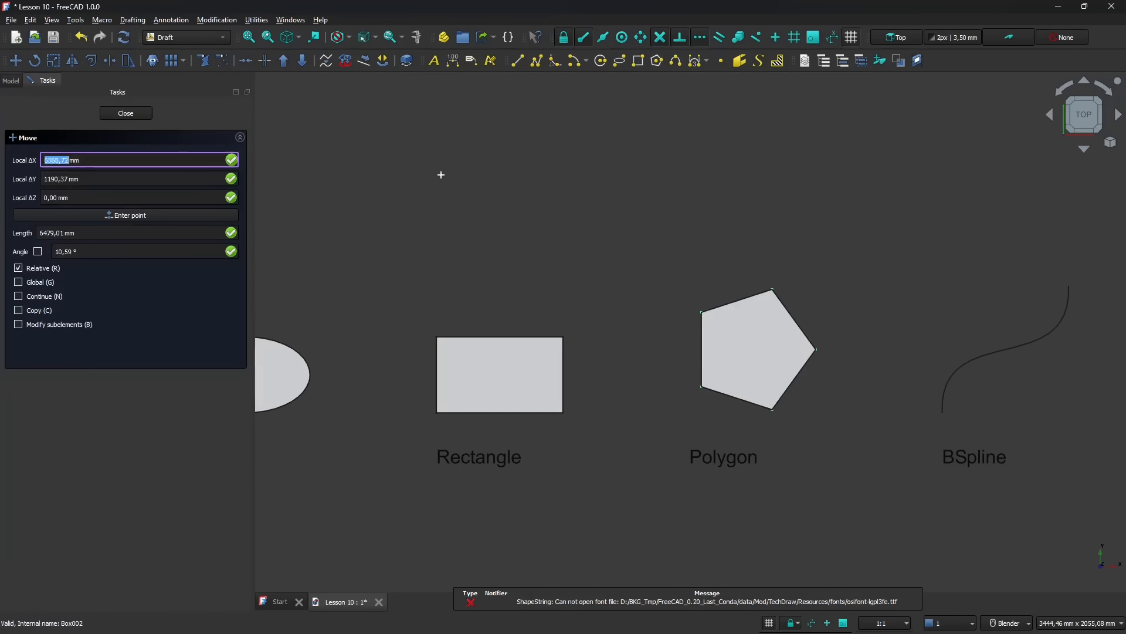
{"action": "left_click", "coordinate": [765, 350]}
{"action": "left_click", "coordinate": [606, 229]}
{"action": "scroll", "coordinate": [619, 356], "scroll_direction": "down", "scroll_amount": 2}
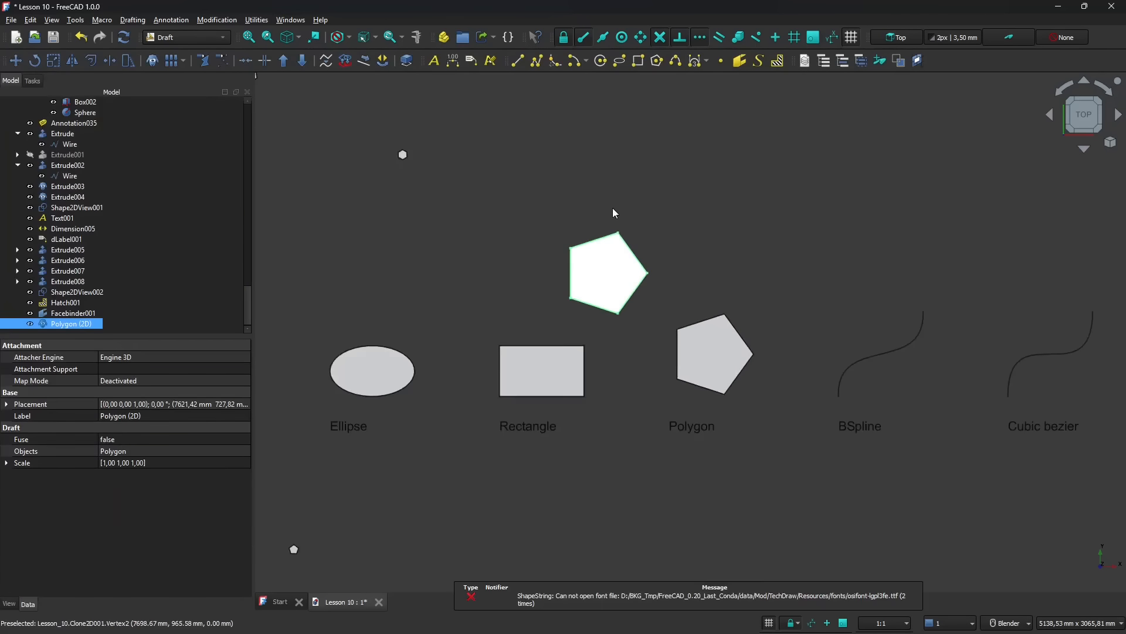
- Try to scale the polygon clone with the Scale tool, using factors 2 in X, 2 in Y and 1 in Z
{"action": "scroll", "coordinate": [613, 209], "scroll_direction": "up", "scroll_amount": 5}
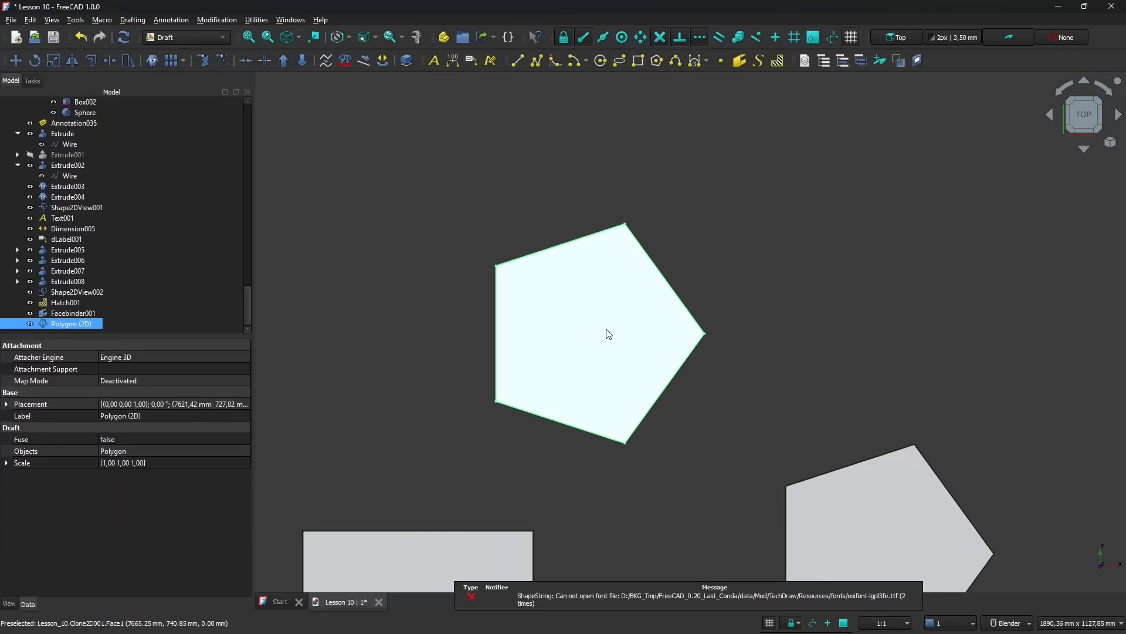
{"action": "left_click", "coordinate": [55, 61]}
{"action": "left_click", "coordinate": [572, 310]}
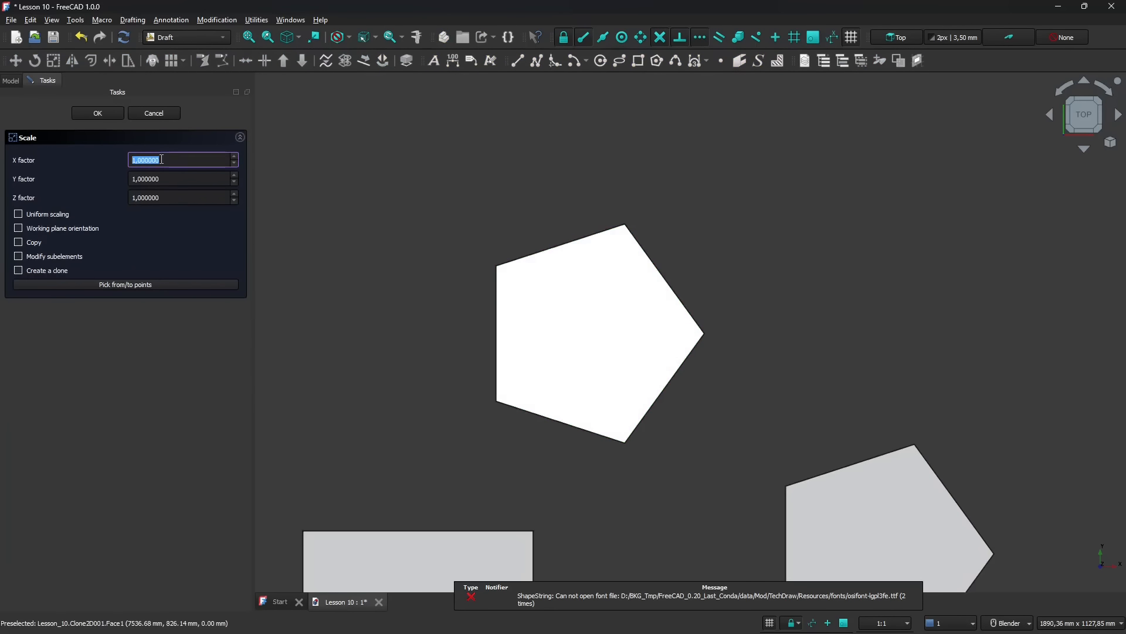
{"action": "left_click_drag", "start_coordinate": [163, 159], "coordinate": [79, 161]}
{"action": "type", "text": "2"}
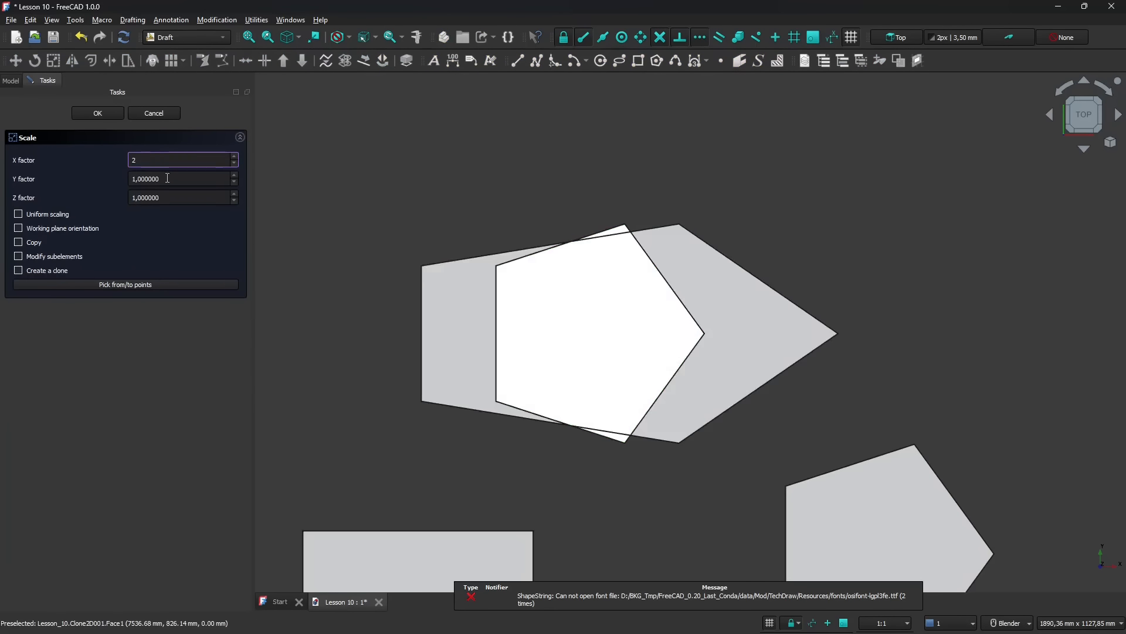
{"action": "left_click_drag", "start_coordinate": [167, 178], "coordinate": [94, 177]}
{"action": "type", "text": "2"}
{"action": "left_click_drag", "start_coordinate": [161, 198], "coordinate": [96, 200]}
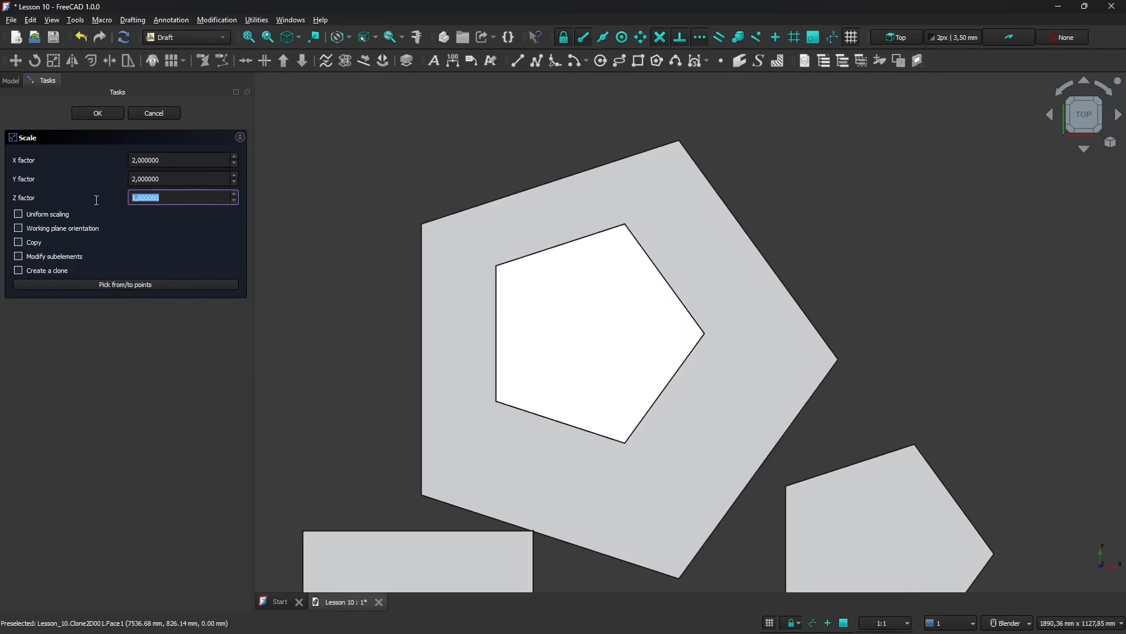
{"action": "type", "text": "1"}
{"action": "left_click", "coordinate": [103, 113]}
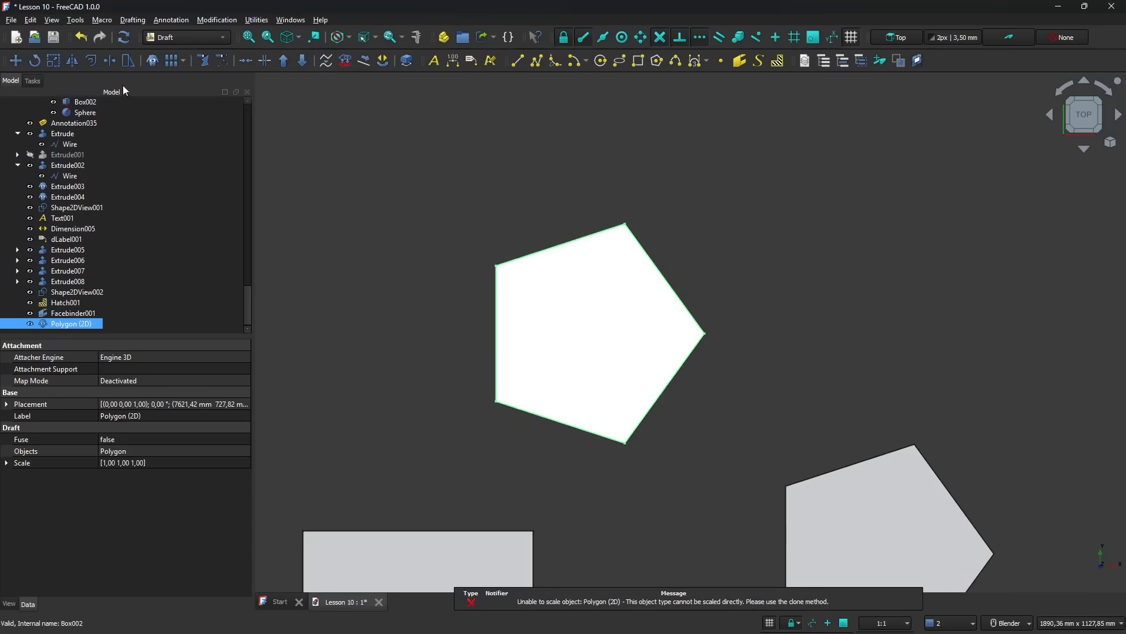
- Set the polygon clone's Scale property to 2 in x, y and z
{"action": "left_click", "coordinate": [151, 61]}
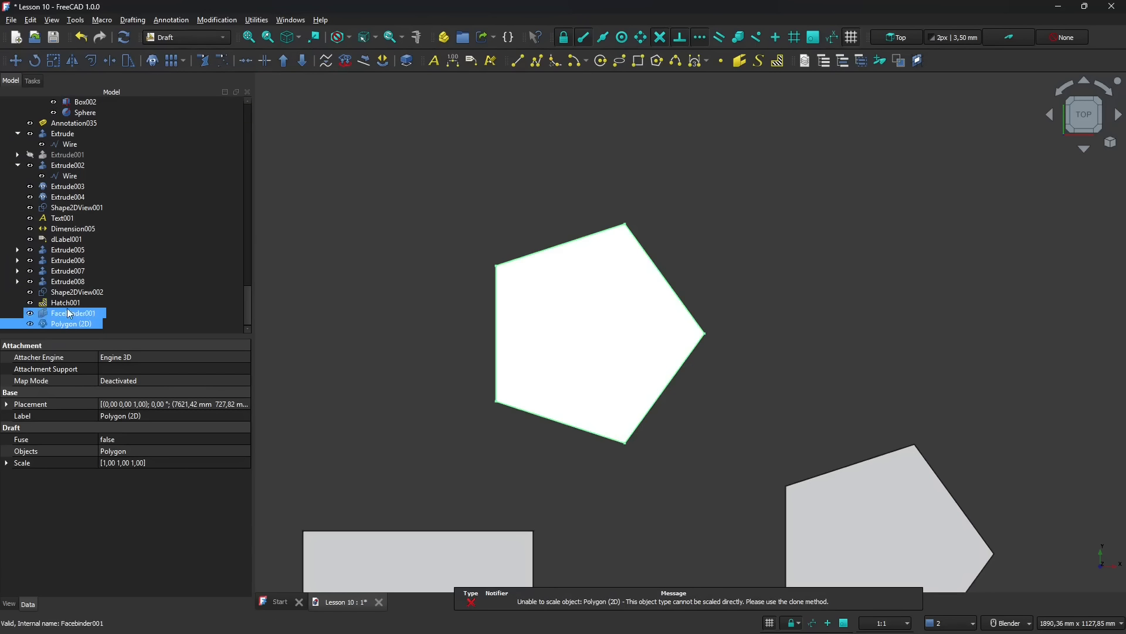
{"action": "left_click", "coordinate": [6, 462]}
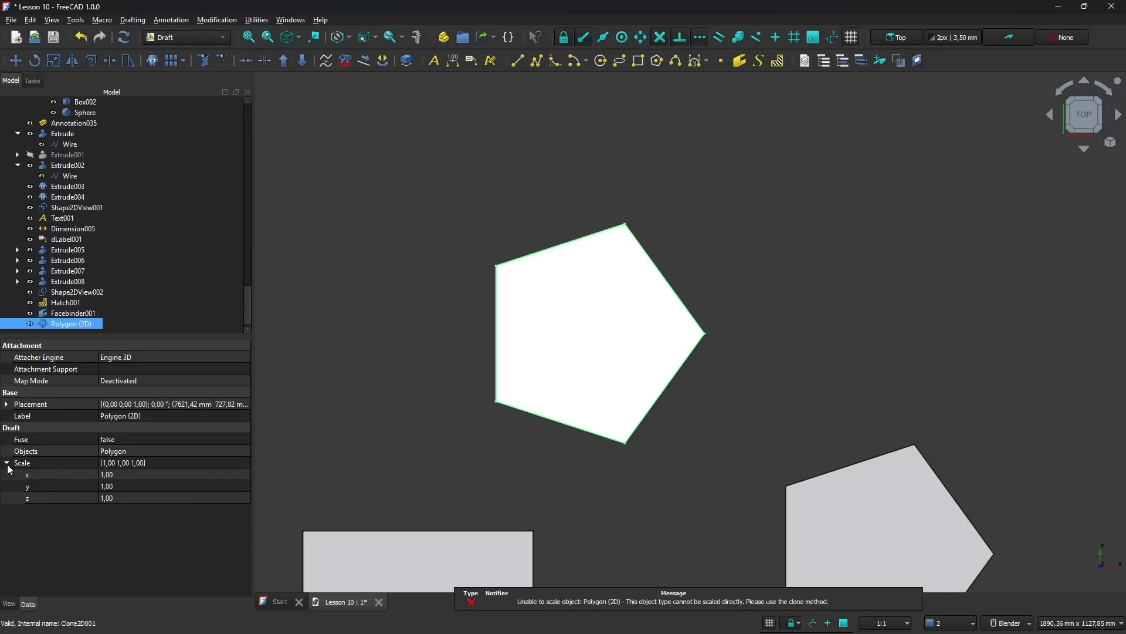
{"action": "left_click", "coordinate": [144, 475]}
{"action": "type", "text": "2"}
{"action": "left_click", "coordinate": [139, 486]}
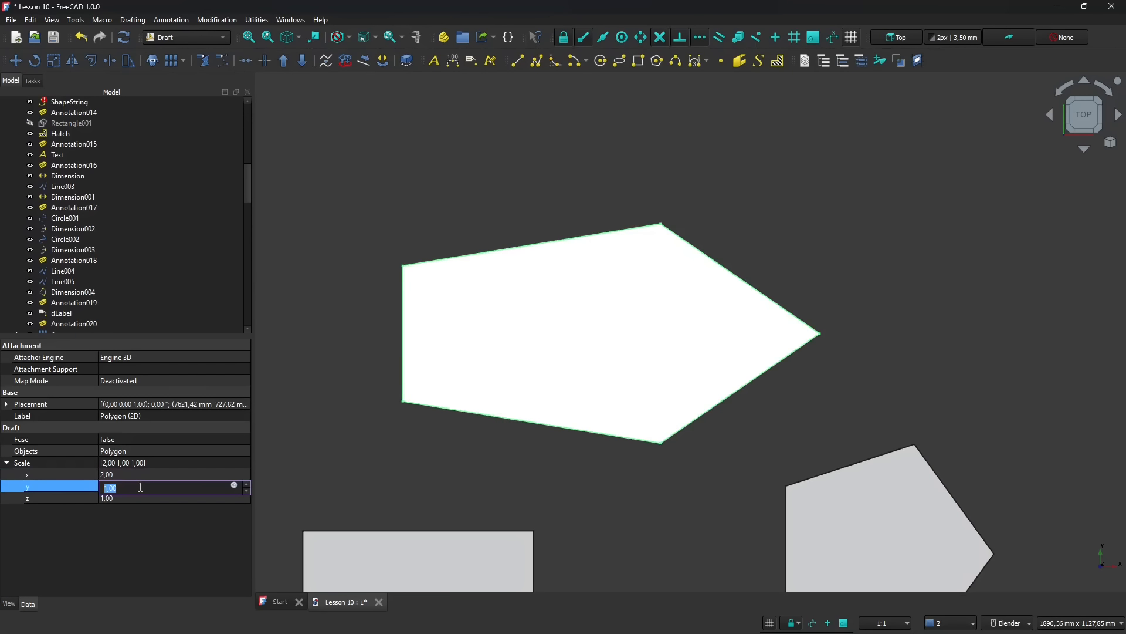
{"action": "type", "text": "2"}
{"action": "left_click", "coordinate": [139, 499]}
{"action": "type", "text": "2"}
{"action": "key", "text": "Return"}
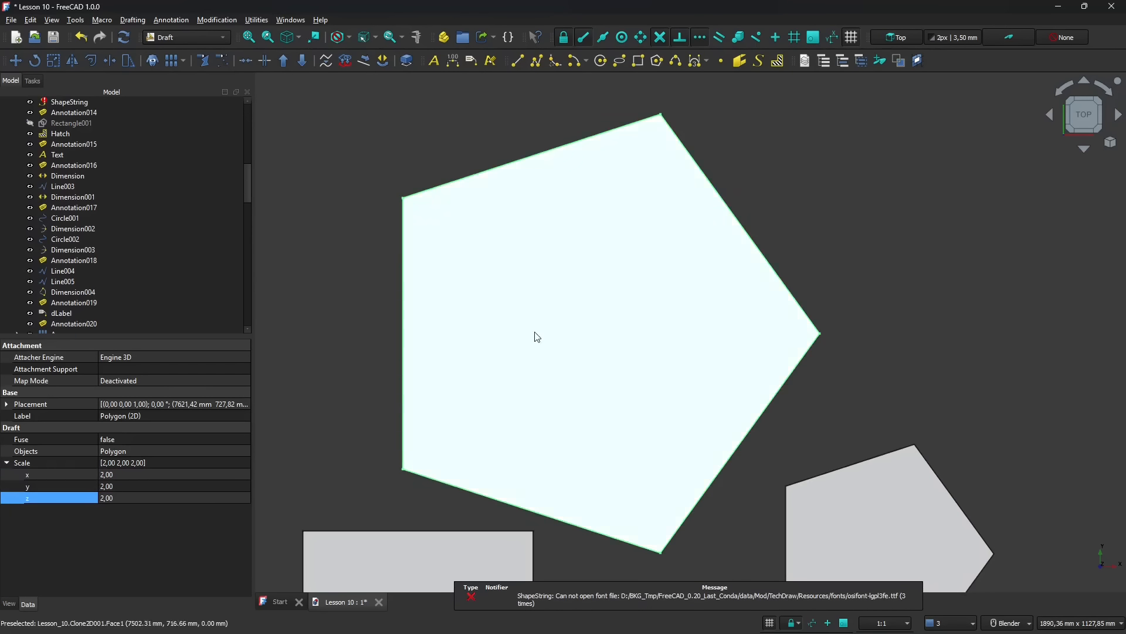
{"action": "scroll", "coordinate": [534, 334], "scroll_direction": "down", "scroll_amount": 5}
{"action": "scroll", "coordinate": [655, 373], "scroll_direction": "down", "scroll_amount": 4}
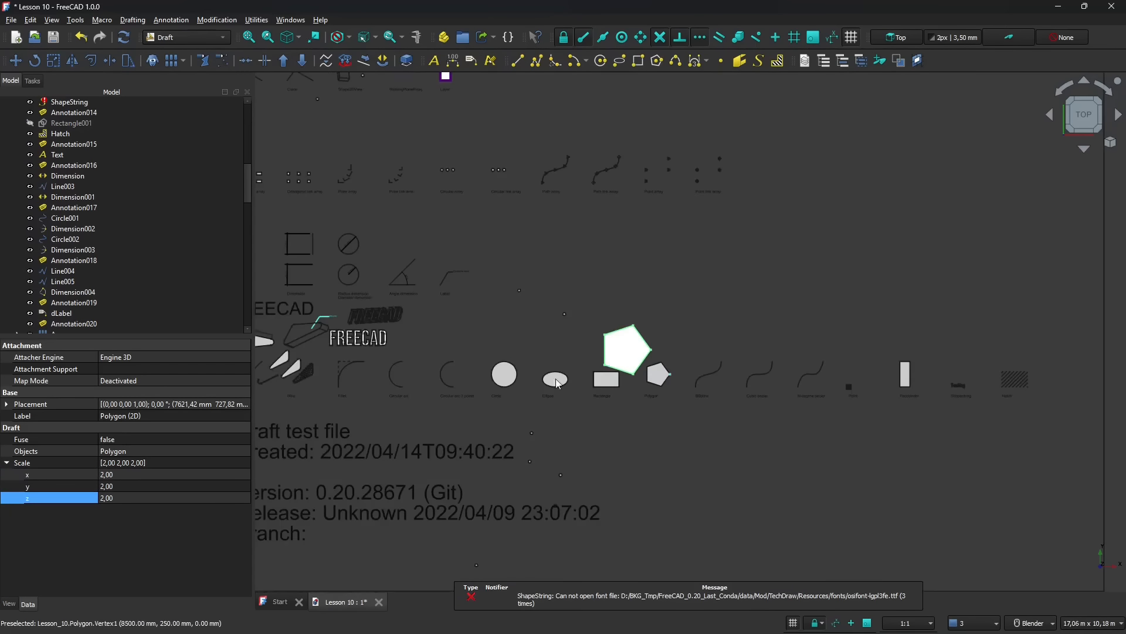
{"action": "scroll", "coordinate": [329, 330], "scroll_direction": "up", "scroll_amount": 2}
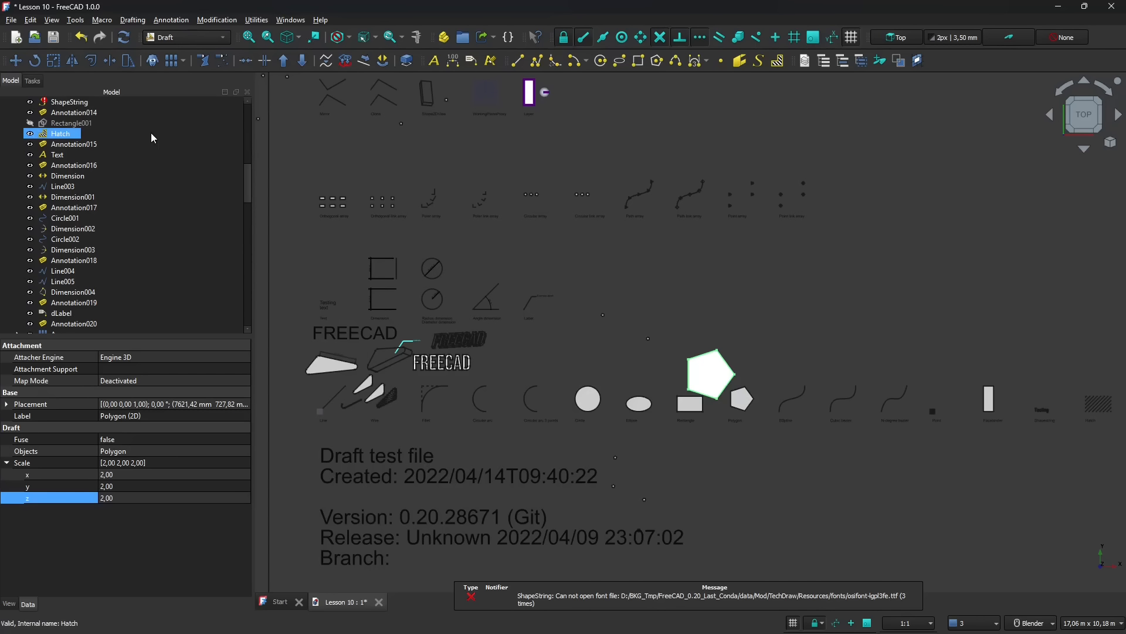
{"action": "left_click", "coordinate": [141, 22]}
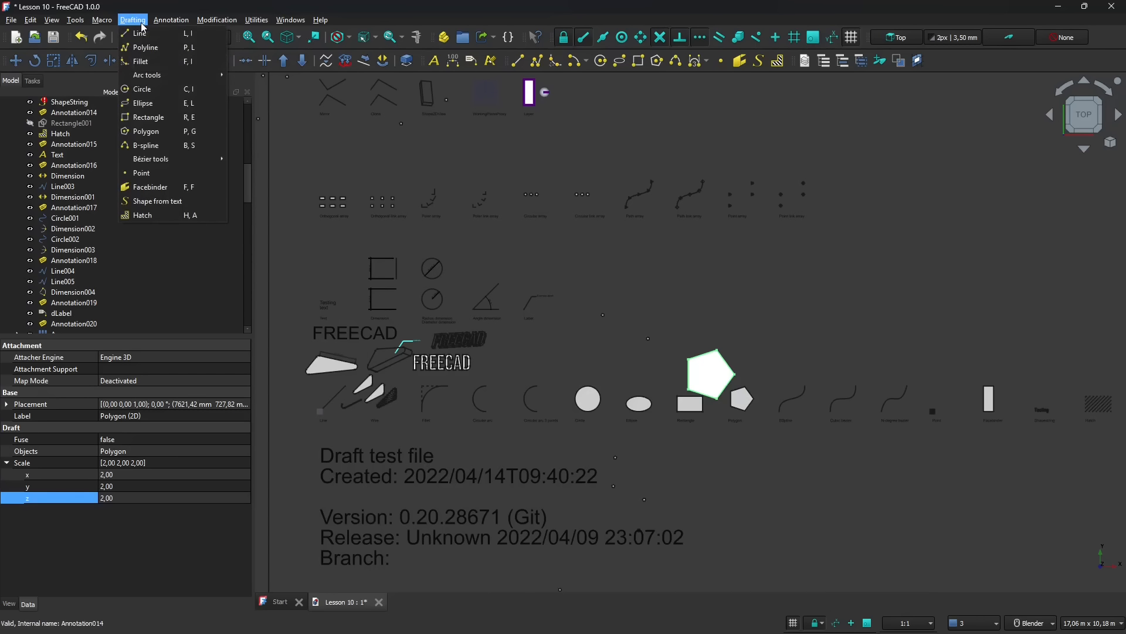
{"action": "mouse_move", "coordinate": [233, 24]}
{"action": "mouse_move", "coordinate": [141, 27]}
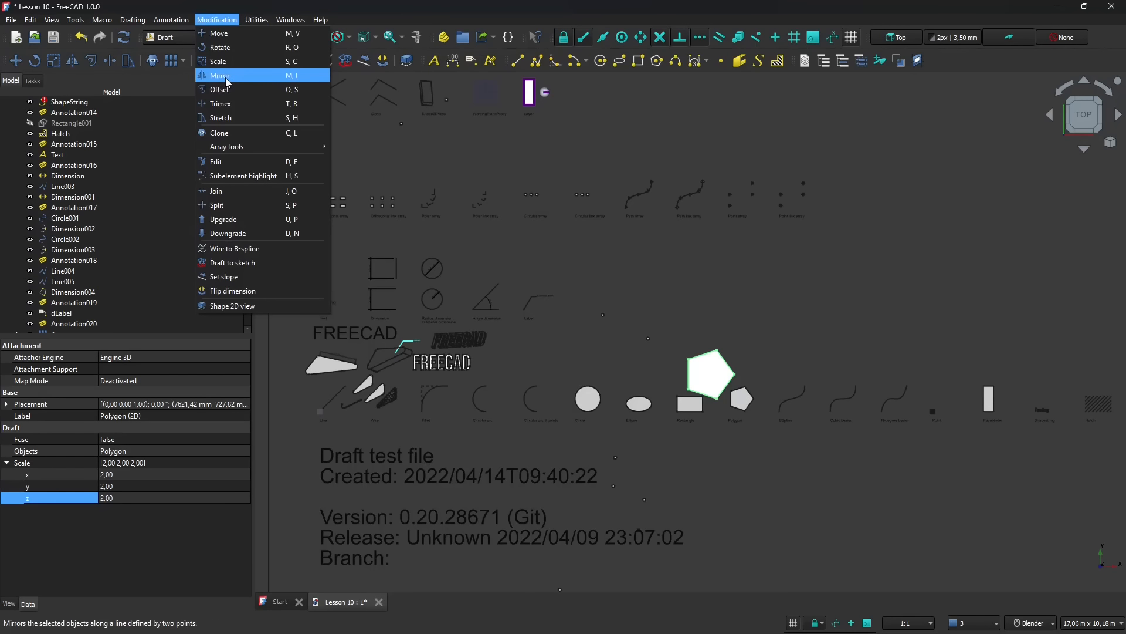
{"action": "left_click", "coordinate": [643, 294]}
{"action": "scroll", "coordinate": [487, 258], "scroll_direction": "down", "scroll_amount": 3}
{"action": "scroll", "coordinate": [620, 321], "scroll_direction": "up", "scroll_amount": 5}
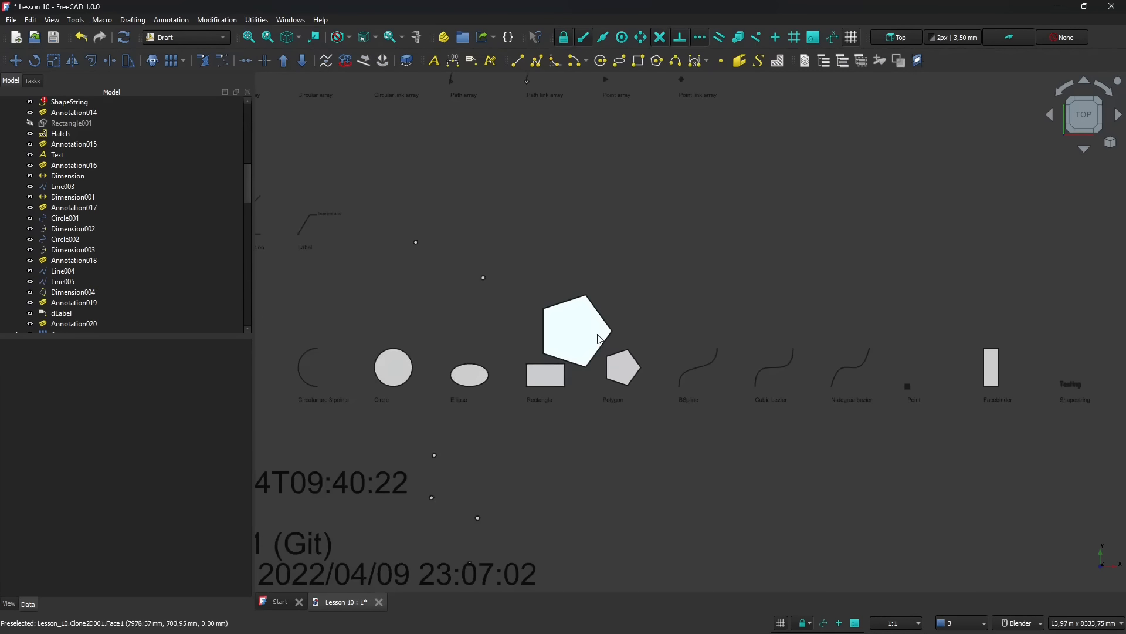
{"action": "left_click", "coordinate": [599, 339]}
{"action": "scroll", "coordinate": [600, 339], "scroll_direction": "up", "scroll_amount": 2}
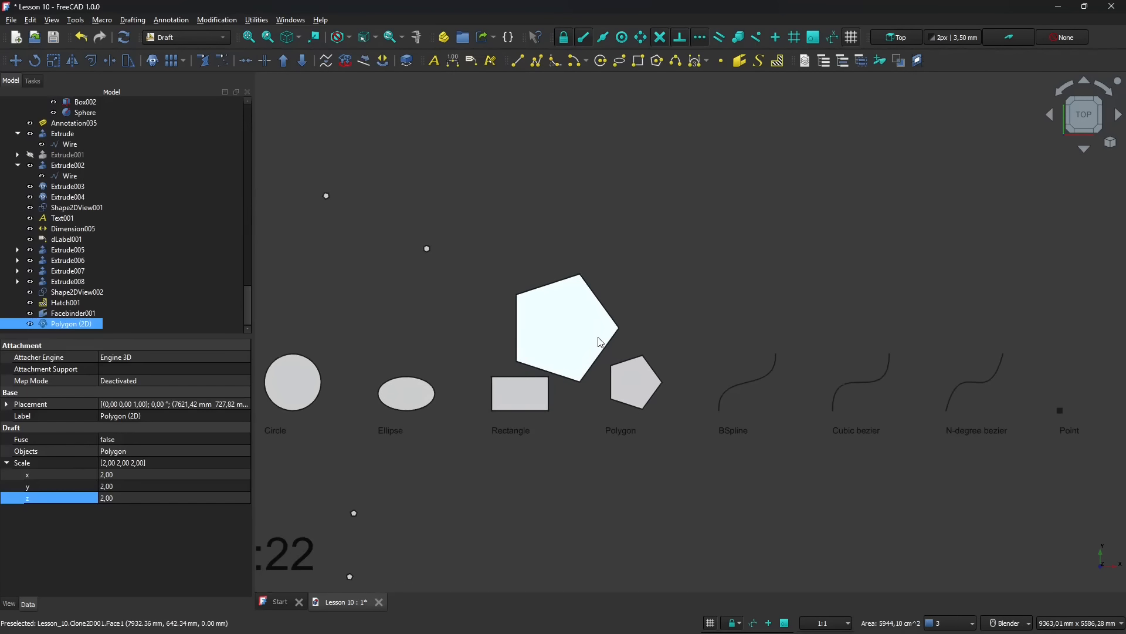
{"action": "left_click", "coordinate": [589, 229]}
{"action": "left_click", "coordinate": [560, 311]}
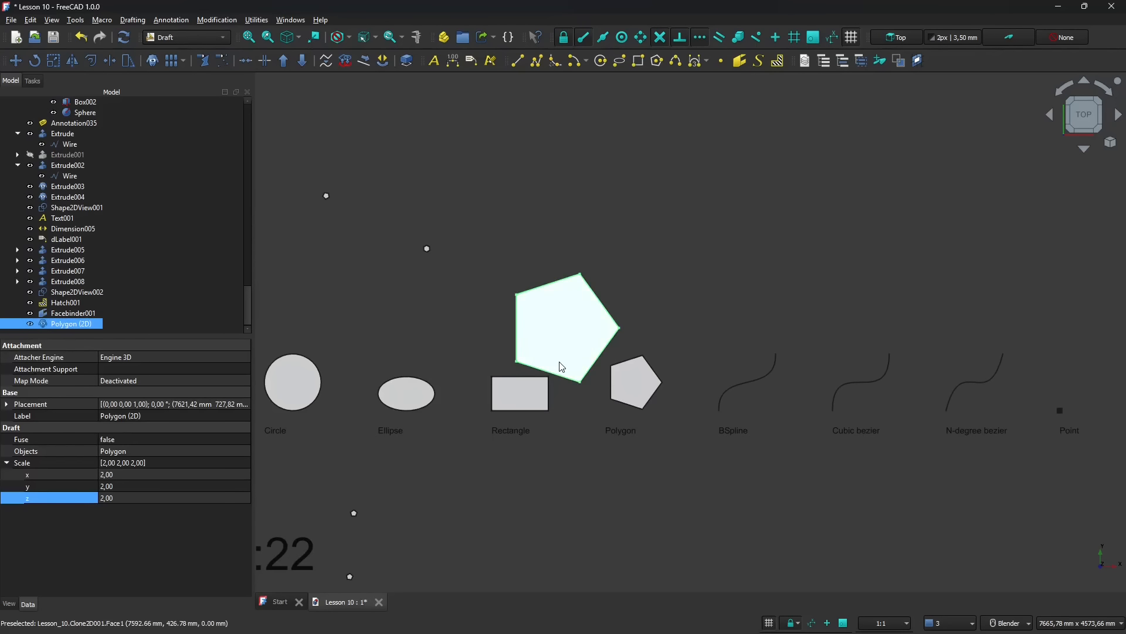
- Set the original polygon's fillet radius to 50 mm
{"action": "scroll", "coordinate": [684, 456], "scroll_direction": "up", "scroll_amount": 3}
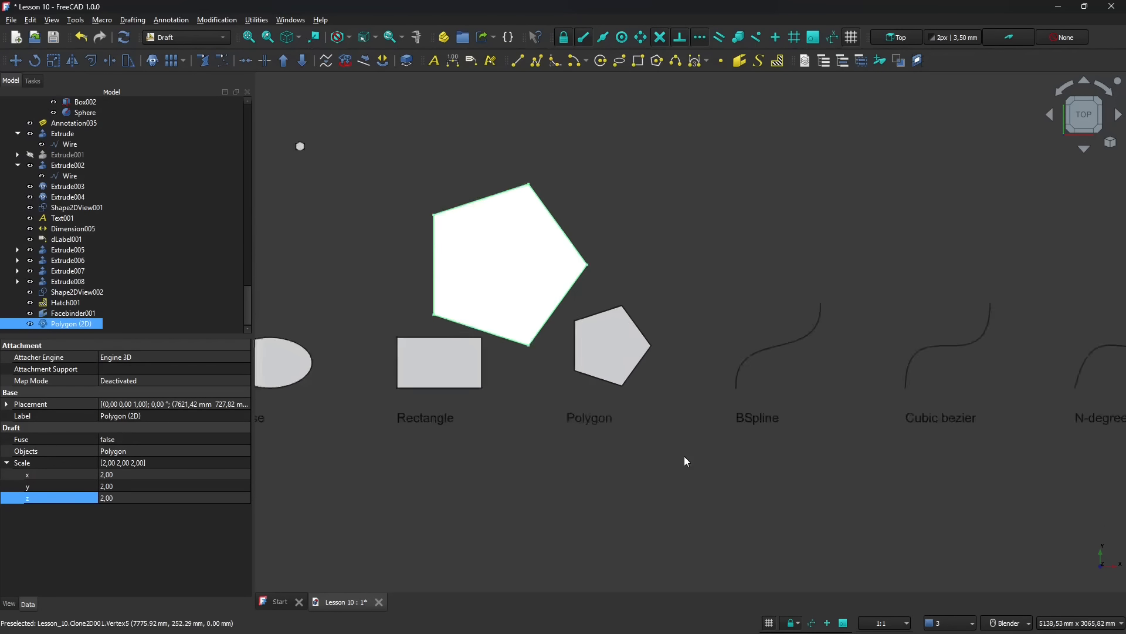
{"action": "left_click", "coordinate": [603, 330]}
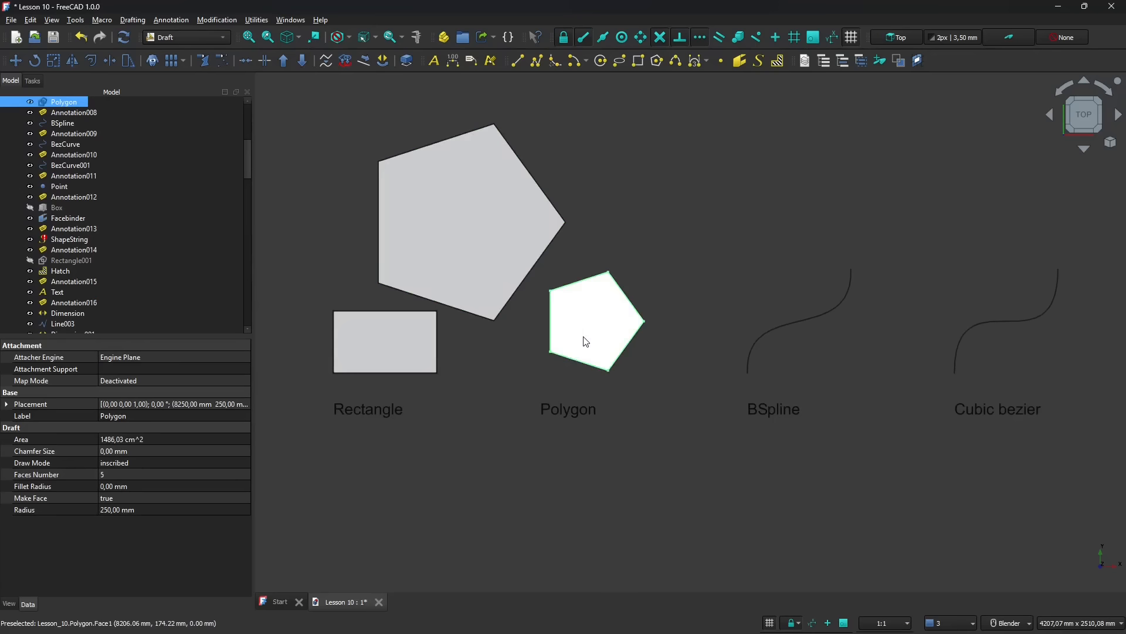
{"action": "scroll", "coordinate": [586, 353], "scroll_direction": "up", "scroll_amount": 1}
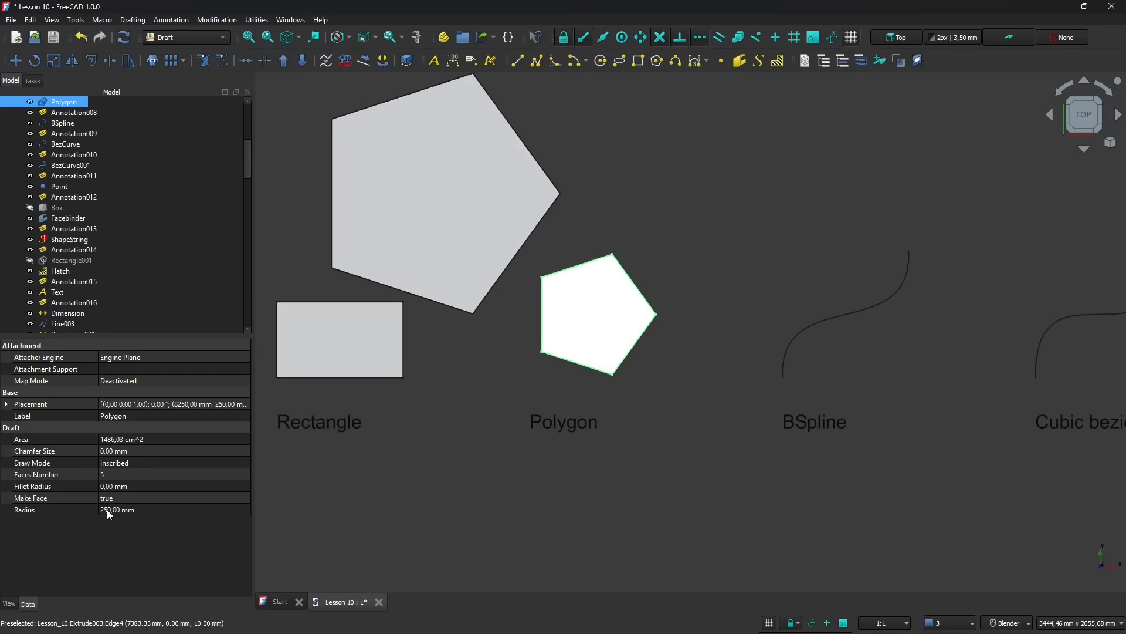
{"action": "left_click", "coordinate": [135, 487]}
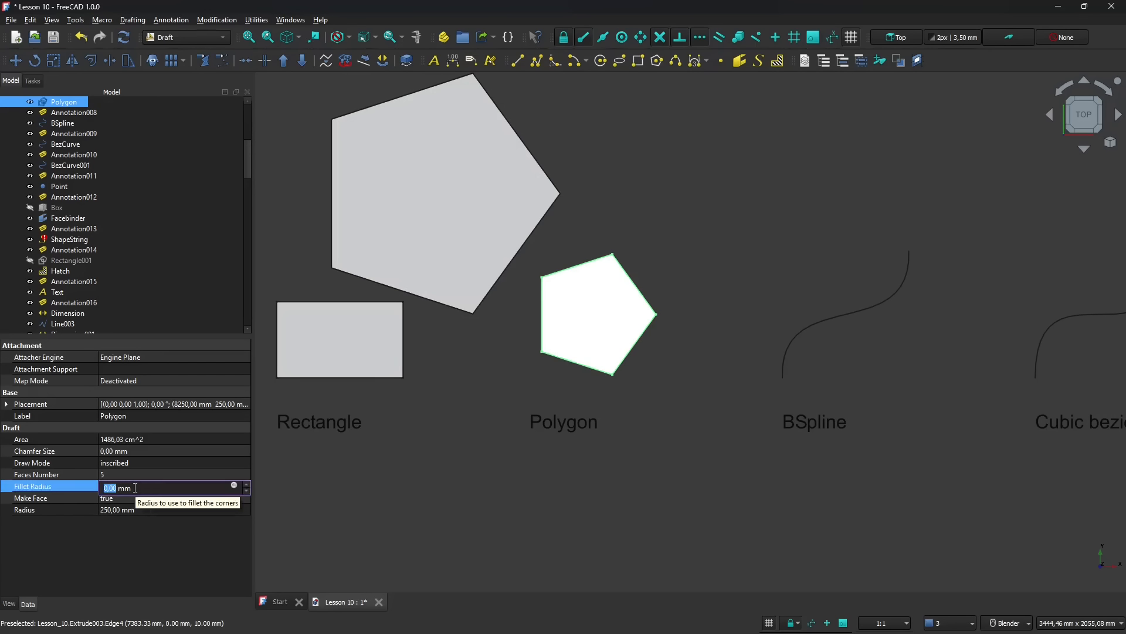
{"action": "key", "text": "Return"}
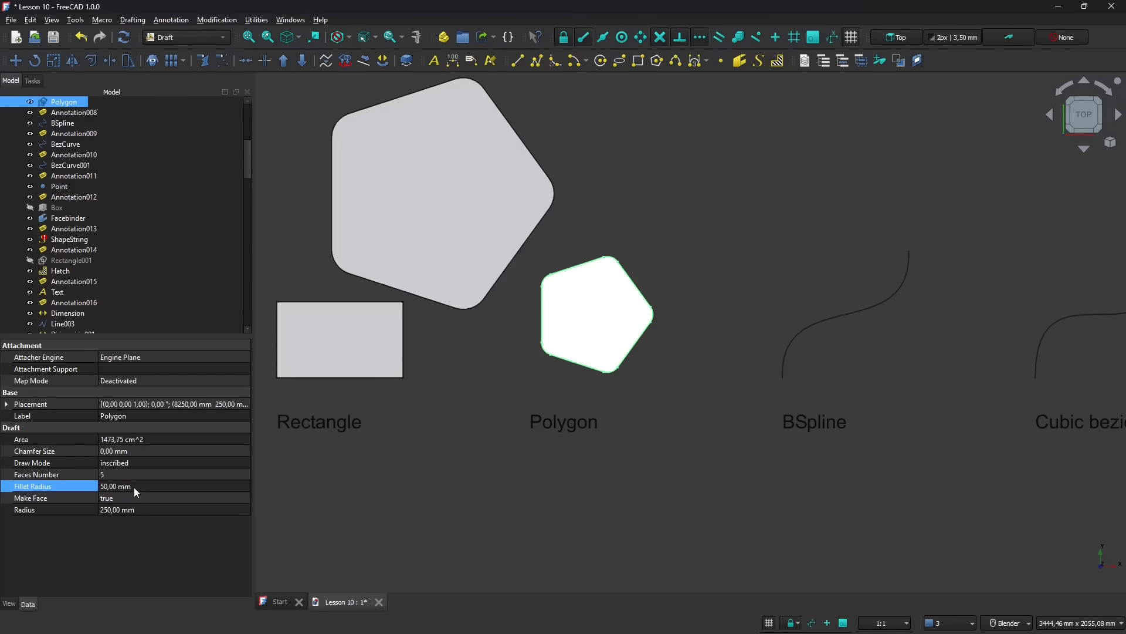
- Compare the properties of the scaled clone with those of the original polygon
{"action": "left_click", "coordinate": [451, 258]}
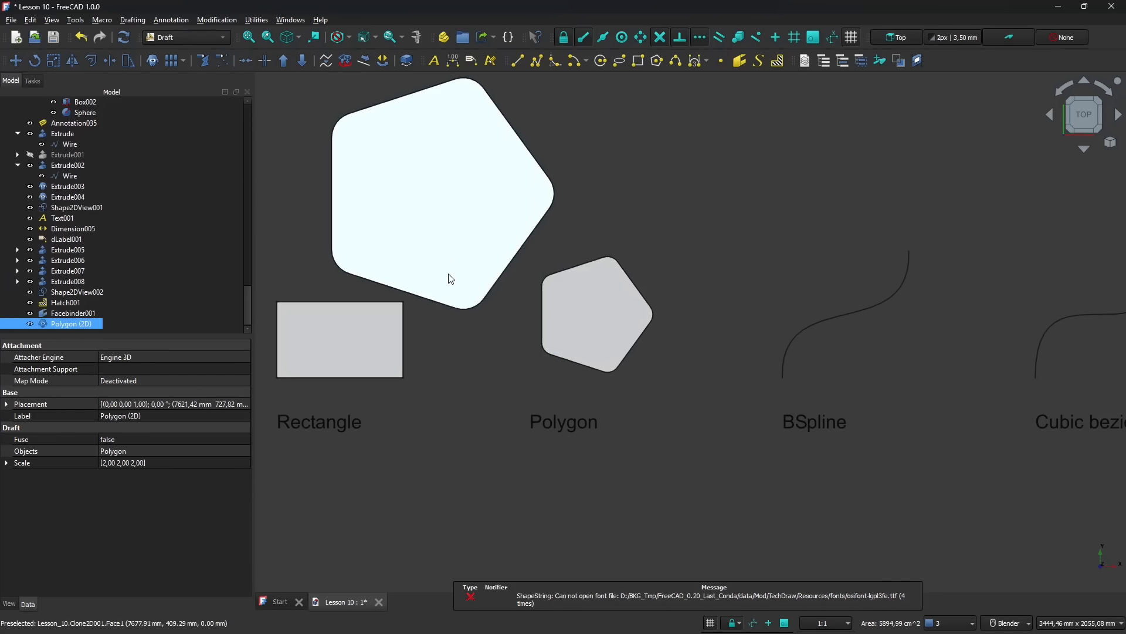
{"action": "left_click", "coordinate": [601, 307]}
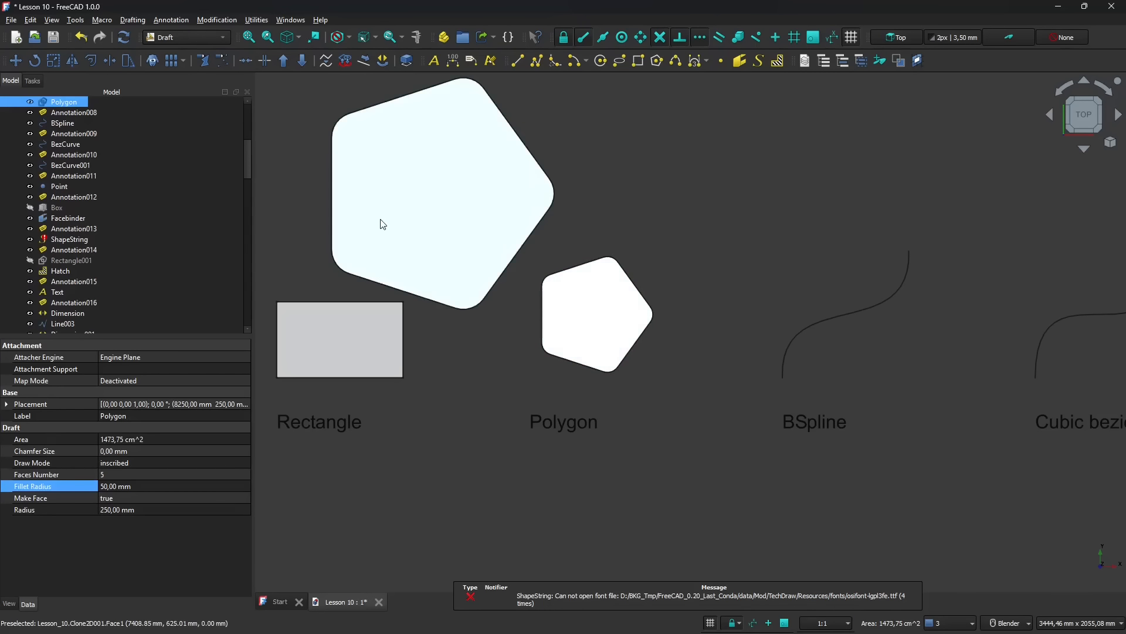
{"action": "left_click", "coordinate": [470, 227]}
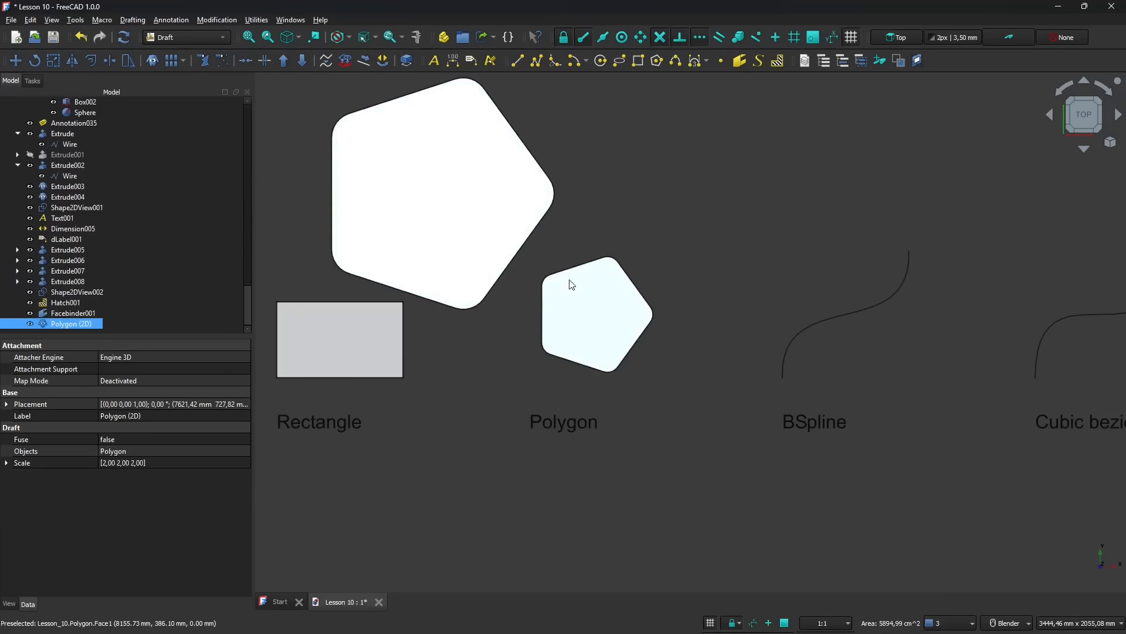
- Copy the original filleted polygon up and to the right with the Move tool, to about X 8745 mm, Y 852 mm
{"action": "left_click", "coordinate": [588, 296]}
{"action": "scroll", "coordinate": [453, 438], "scroll_direction": "down", "scroll_amount": 5}
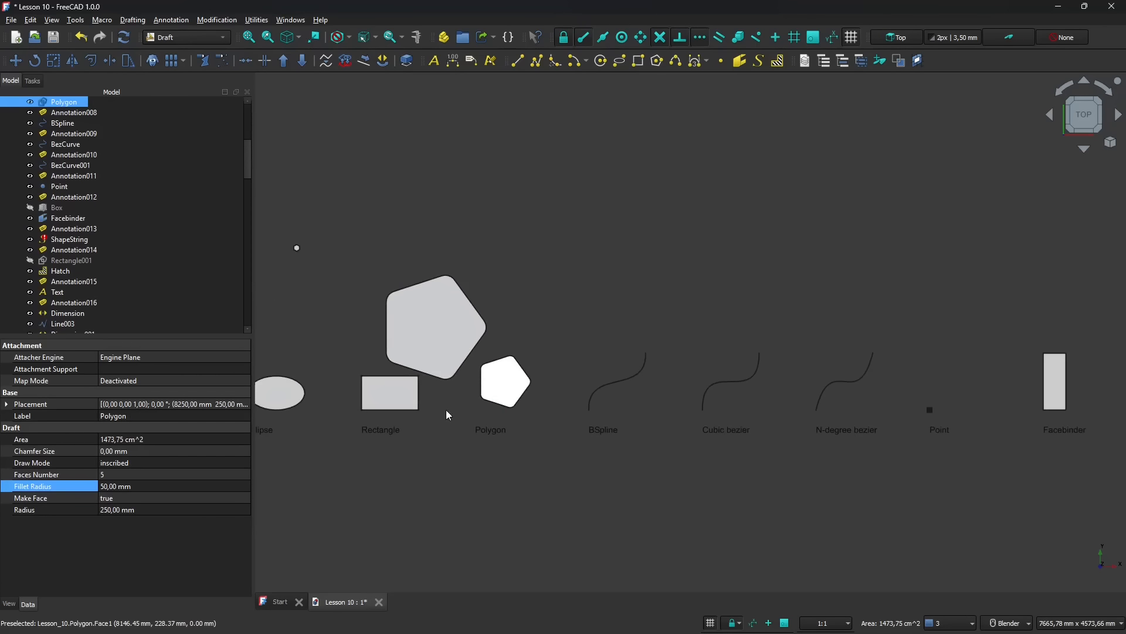
{"action": "scroll", "coordinate": [508, 387], "scroll_direction": "up", "scroll_amount": 2}
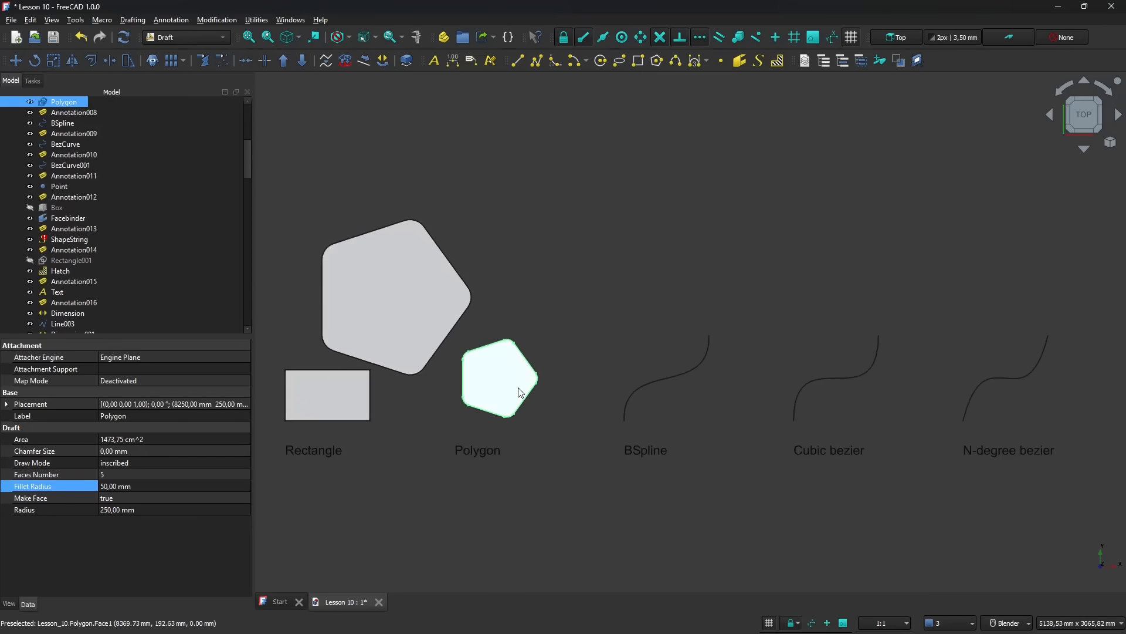
{"action": "left_click", "coordinate": [16, 61]}
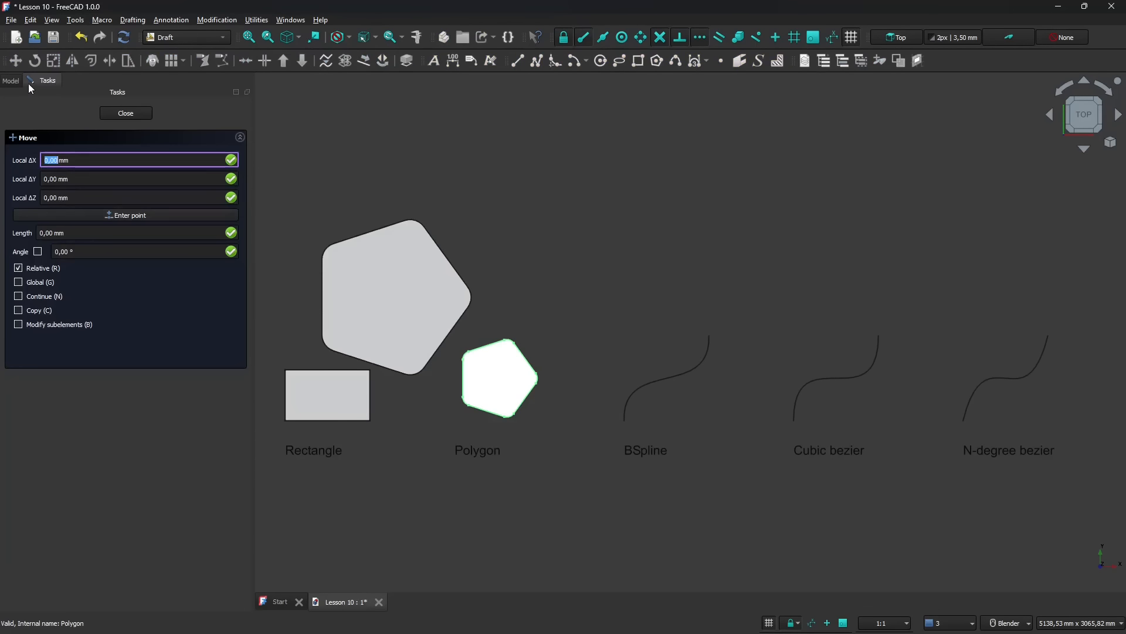
{"action": "left_click", "coordinate": [19, 310]}
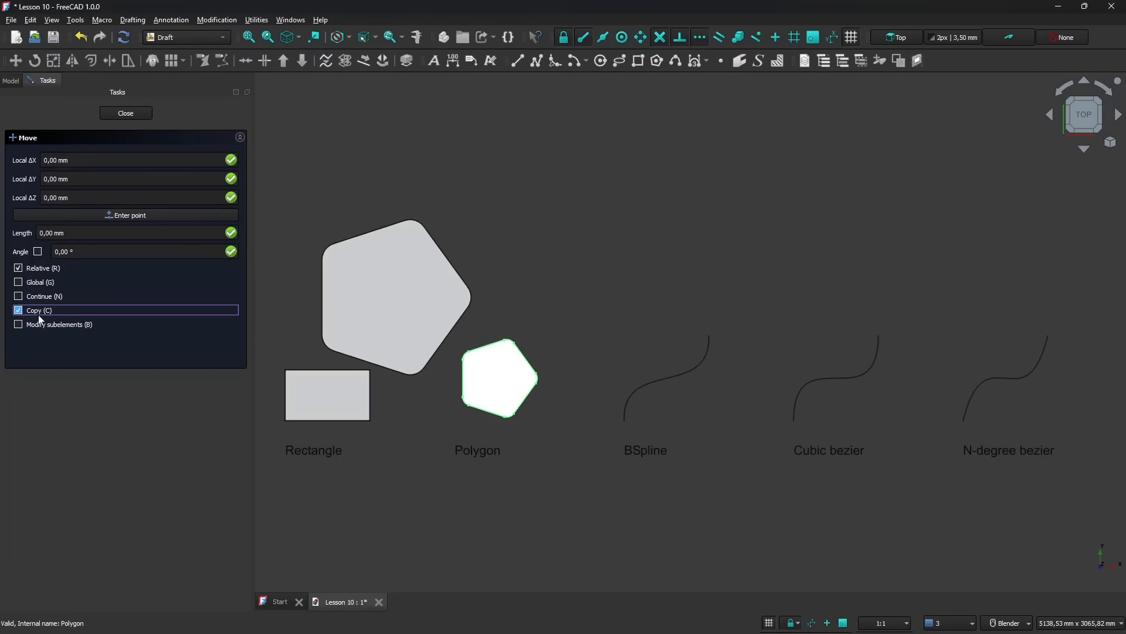
{"action": "left_click", "coordinate": [502, 388]}
{"action": "left_click", "coordinate": [586, 286]}
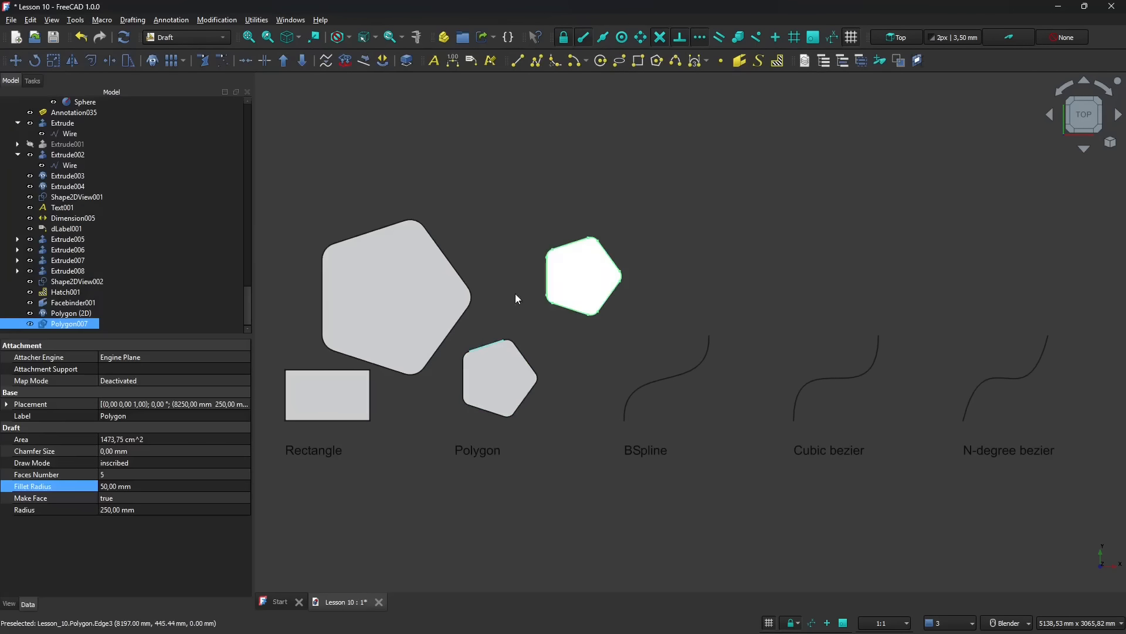
- Review the scaled polygon clone's properties and its place in the overall drawing
{"action": "scroll", "coordinate": [537, 362], "scroll_direction": "down", "scroll_amount": 3}
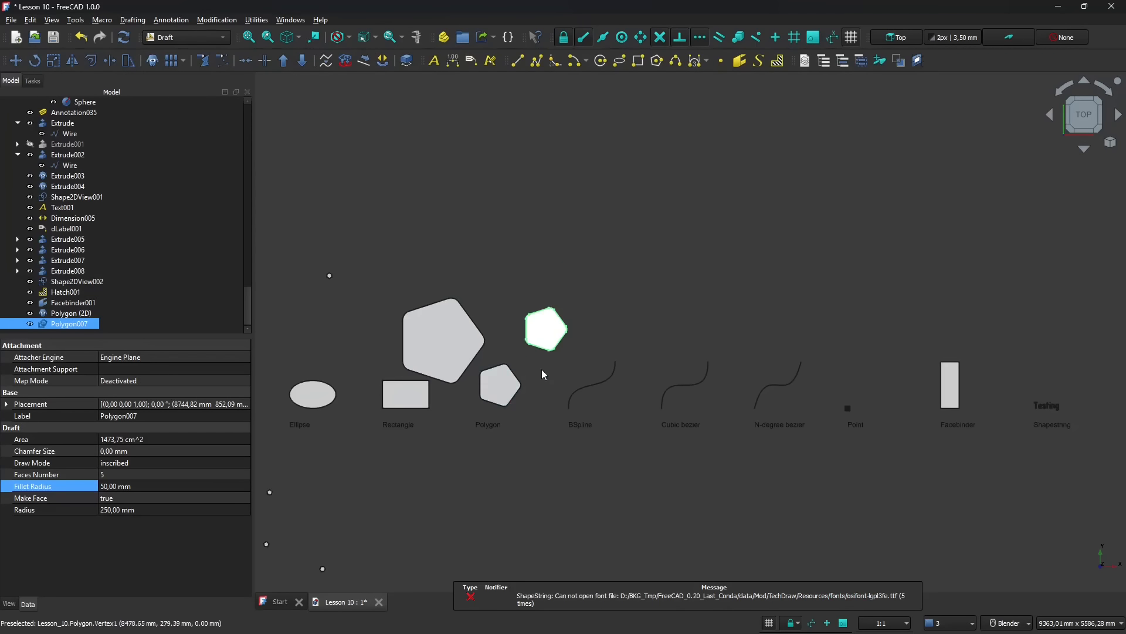
{"action": "left_click", "coordinate": [541, 370]}
{"action": "left_click", "coordinate": [440, 357]}
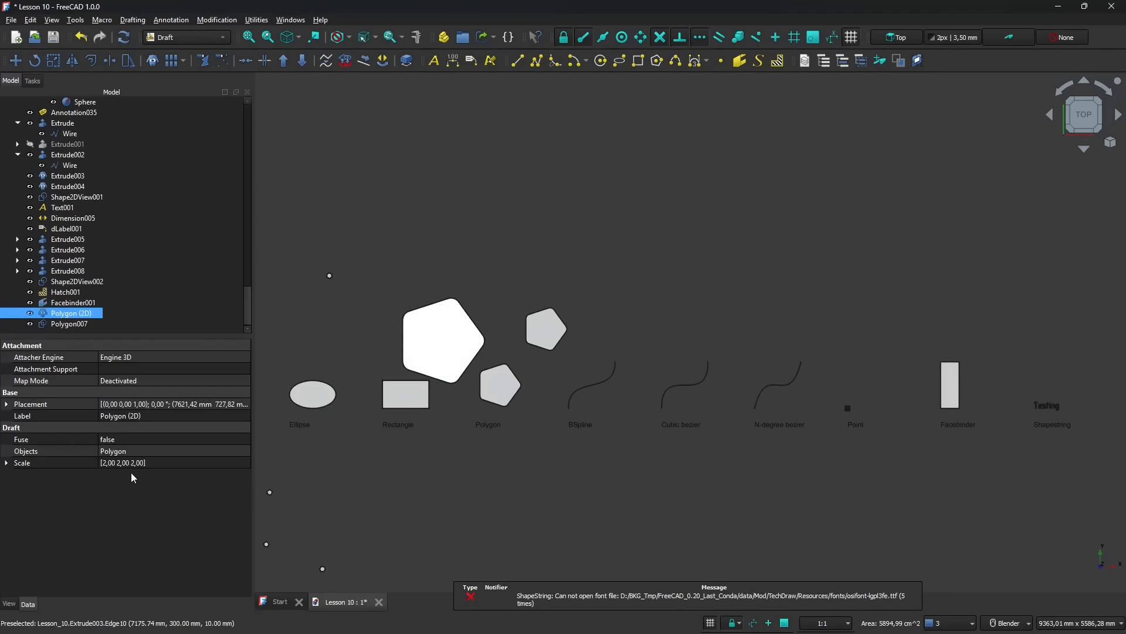
{"action": "scroll", "coordinate": [368, 455], "scroll_direction": "down", "scroll_amount": 5}
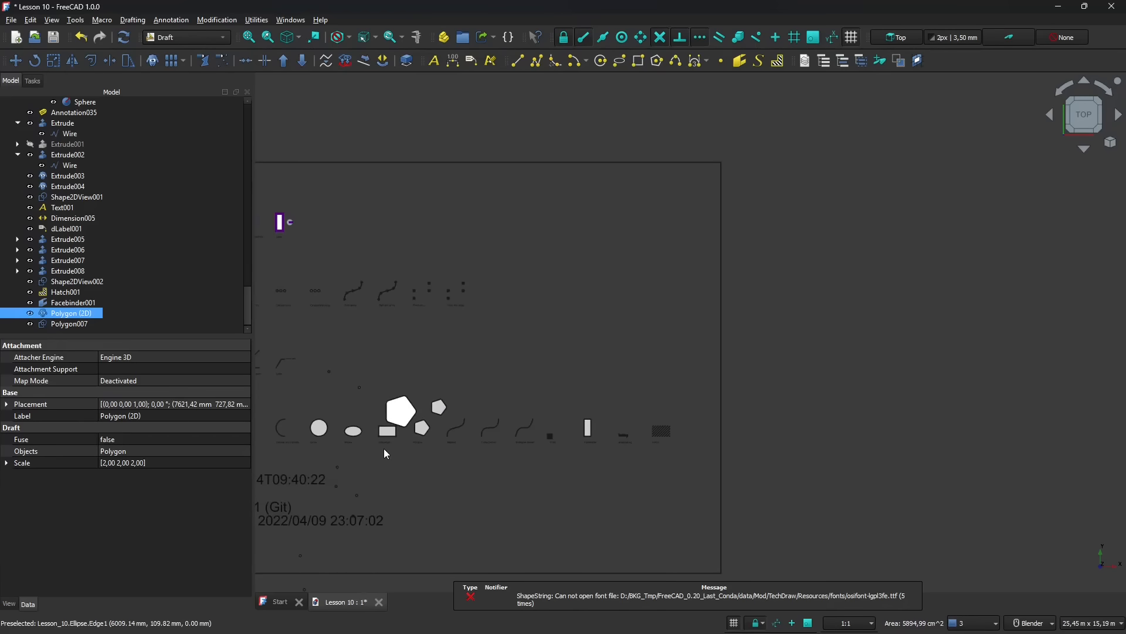
{"action": "scroll", "coordinate": [365, 358], "scroll_direction": "down", "scroll_amount": 2}
{"action": "scroll", "coordinate": [305, 356], "scroll_direction": "up", "scroll_amount": 1}
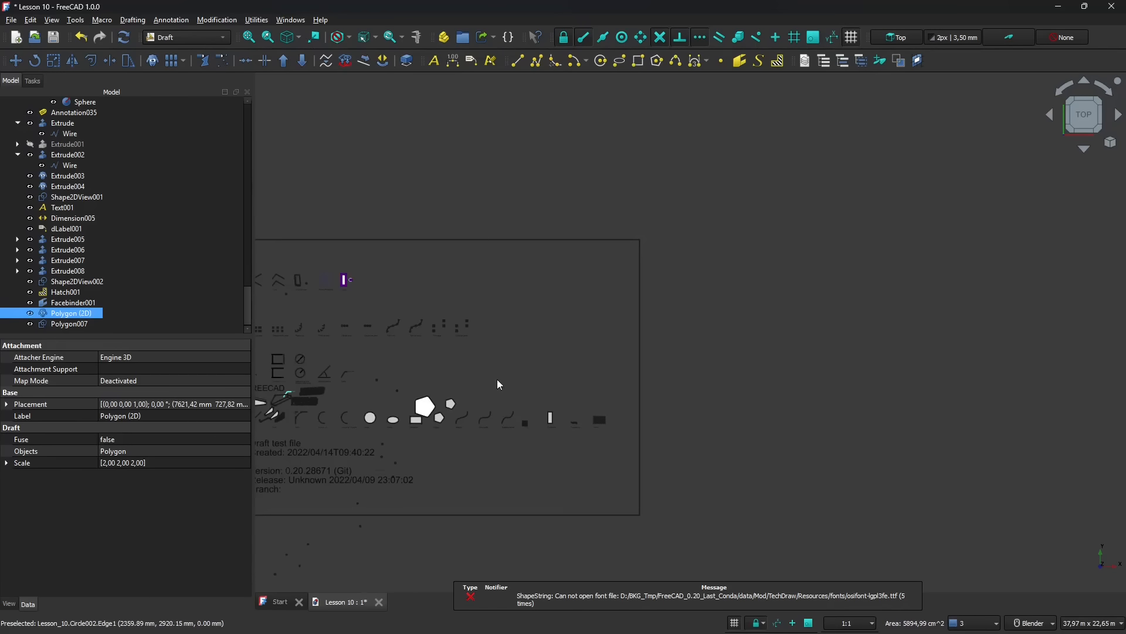
- Survey the whole drawing and compare the original polygon, its scaled clone and the separate copy side by side
{"action": "scroll", "coordinate": [497, 379], "scroll_direction": "down", "scroll_amount": 2}
{"action": "scroll", "coordinate": [346, 346], "scroll_direction": "up", "scroll_amount": 3}
{"action": "scroll", "coordinate": [346, 346], "scroll_direction": "up", "scroll_amount": 4}
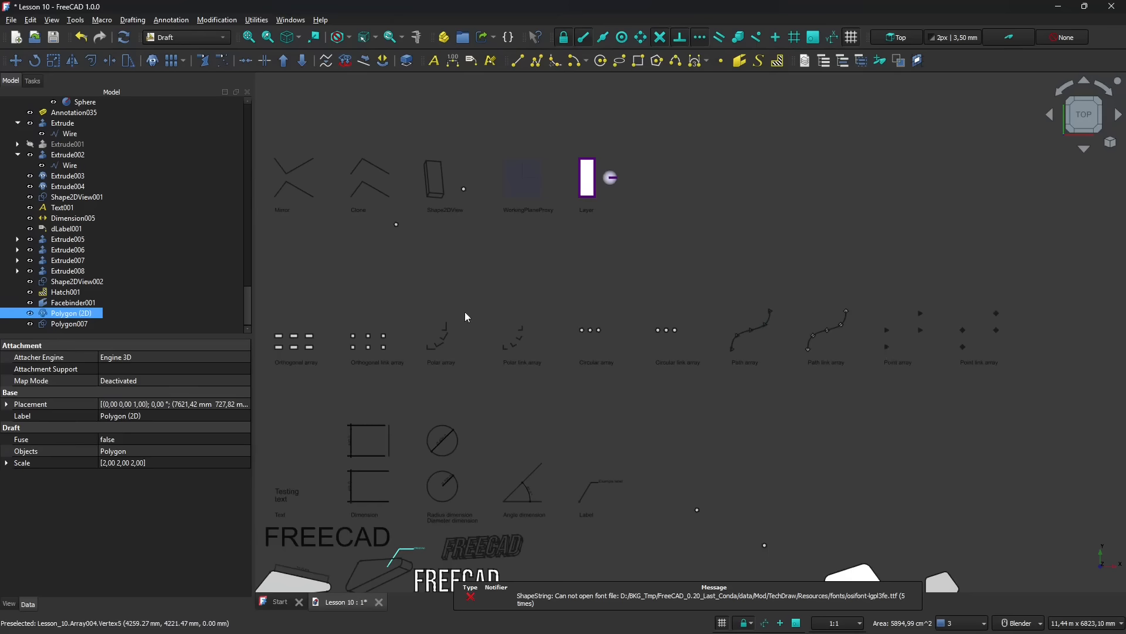
{"action": "scroll", "coordinate": [464, 317], "scroll_direction": "down", "scroll_amount": 3}
{"action": "scroll", "coordinate": [430, 353], "scroll_direction": "up", "scroll_amount": 1}
{"action": "scroll", "coordinate": [624, 428], "scroll_direction": "up", "scroll_amount": 4}
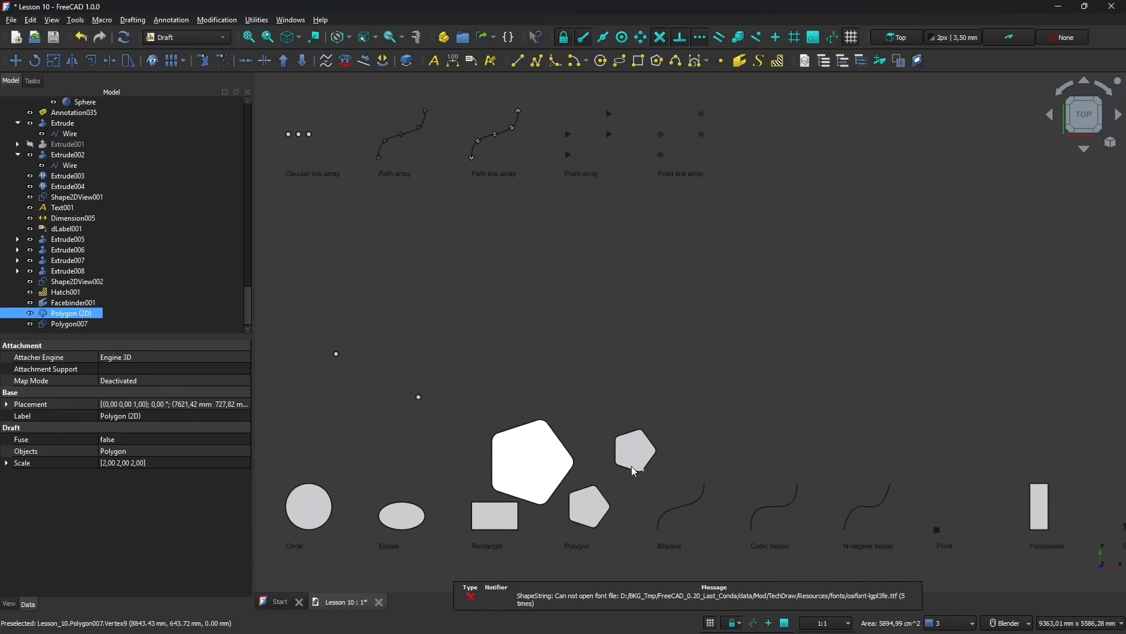
{"action": "scroll", "coordinate": [625, 476], "scroll_direction": "up", "scroll_amount": 1}
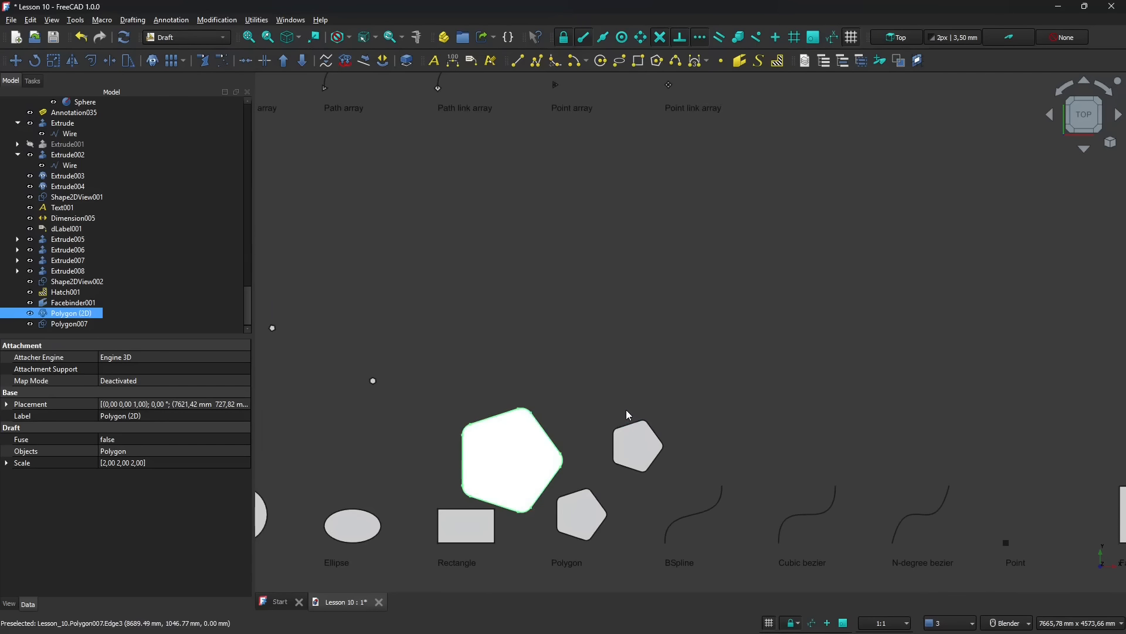
{"action": "left_click", "coordinate": [608, 407]}
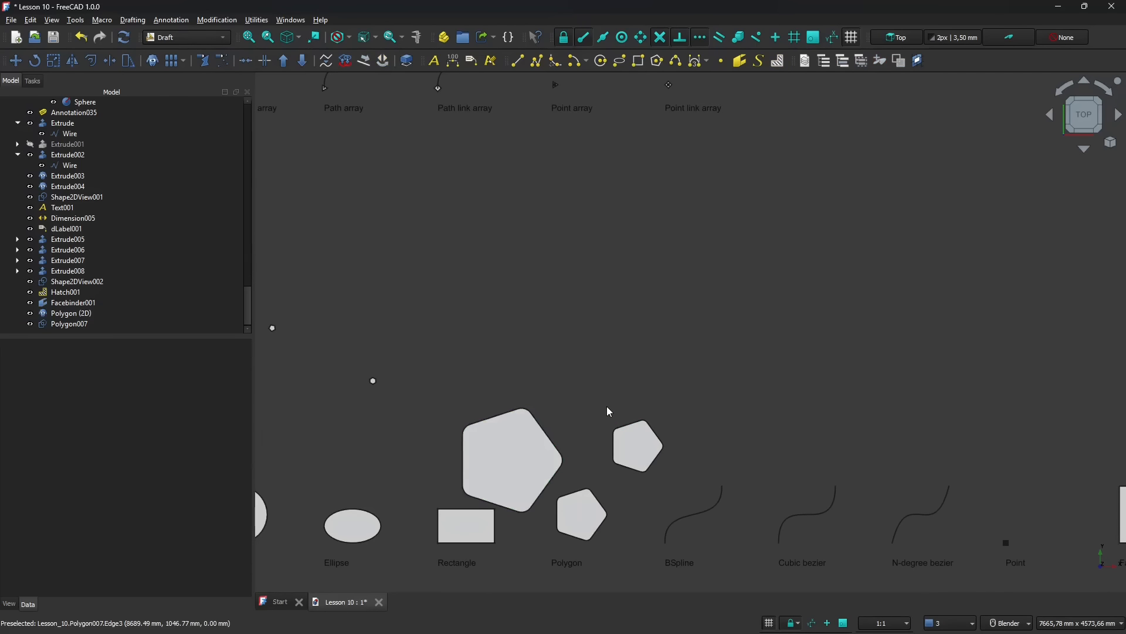
{"action": "scroll", "coordinate": [543, 358], "scroll_direction": "down", "scroll_amount": 2}
{"action": "scroll", "coordinate": [604, 404], "scroll_direction": "up", "scroll_amount": 2}
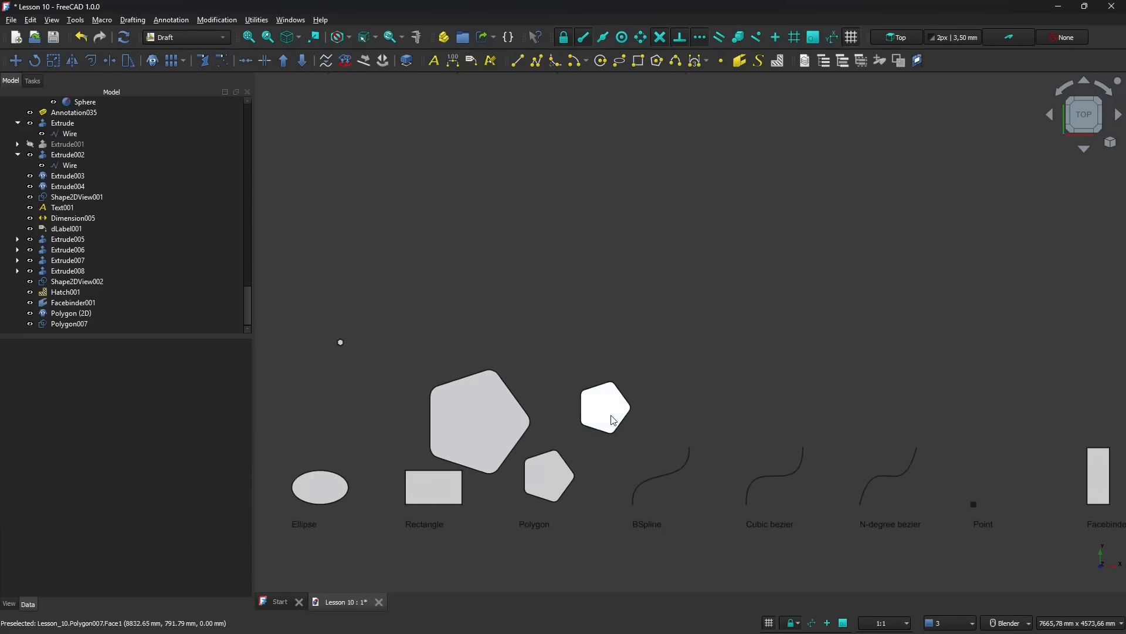
- Start mirroring the separate polygon copy, placing the mirror line's first point above and to the left of it
{"action": "left_click", "coordinate": [612, 399]}
{"action": "left_click", "coordinate": [612, 398]}
{"action": "scroll", "coordinate": [610, 410], "scroll_direction": "up", "scroll_amount": 1}
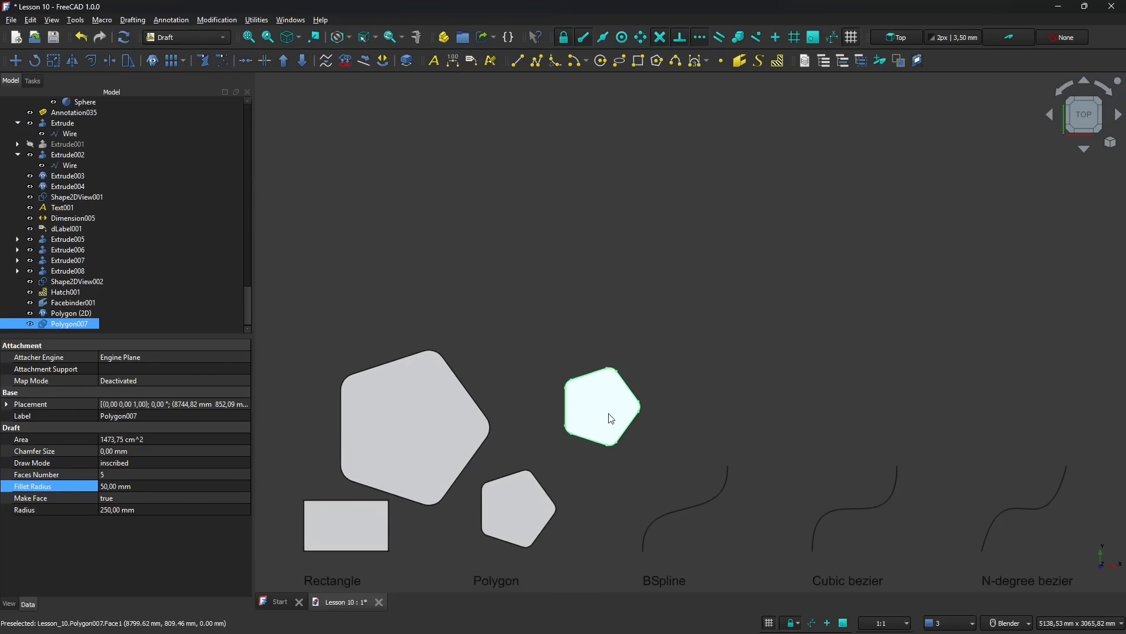
{"action": "scroll", "coordinate": [612, 417], "scroll_direction": "up", "scroll_amount": 2}
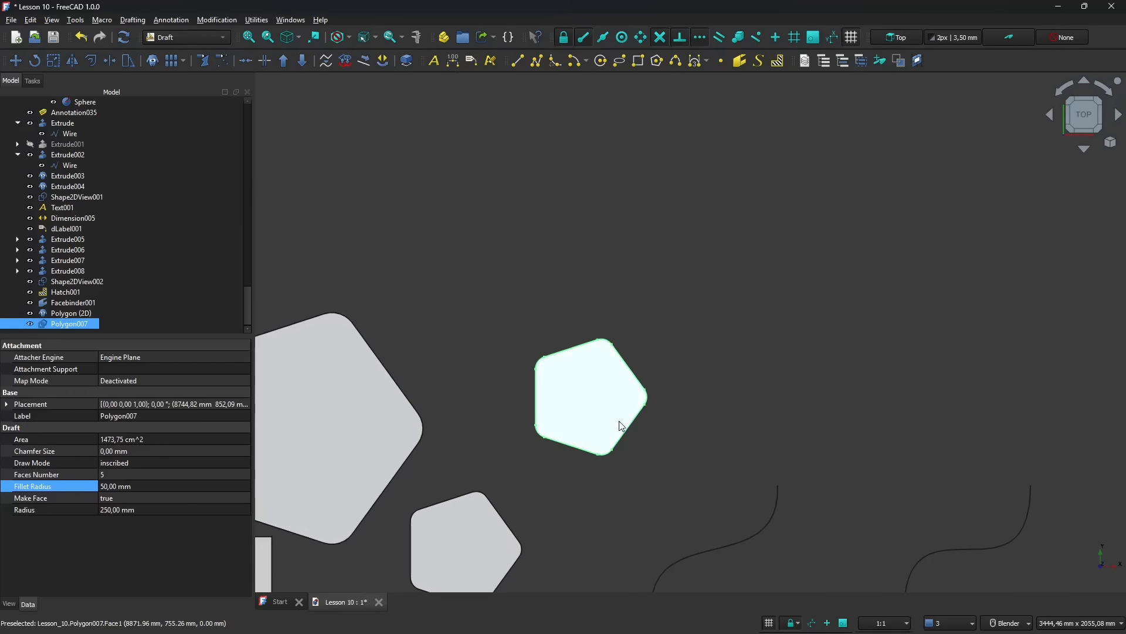
{"action": "left_click", "coordinate": [72, 61]}
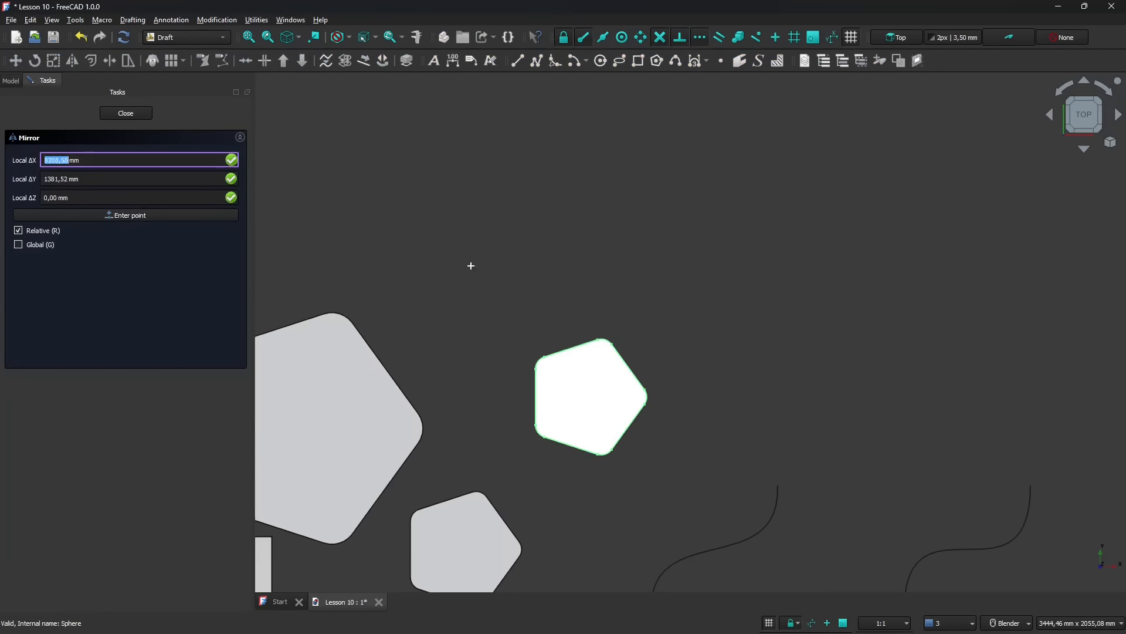
{"action": "left_click", "coordinate": [455, 258]}
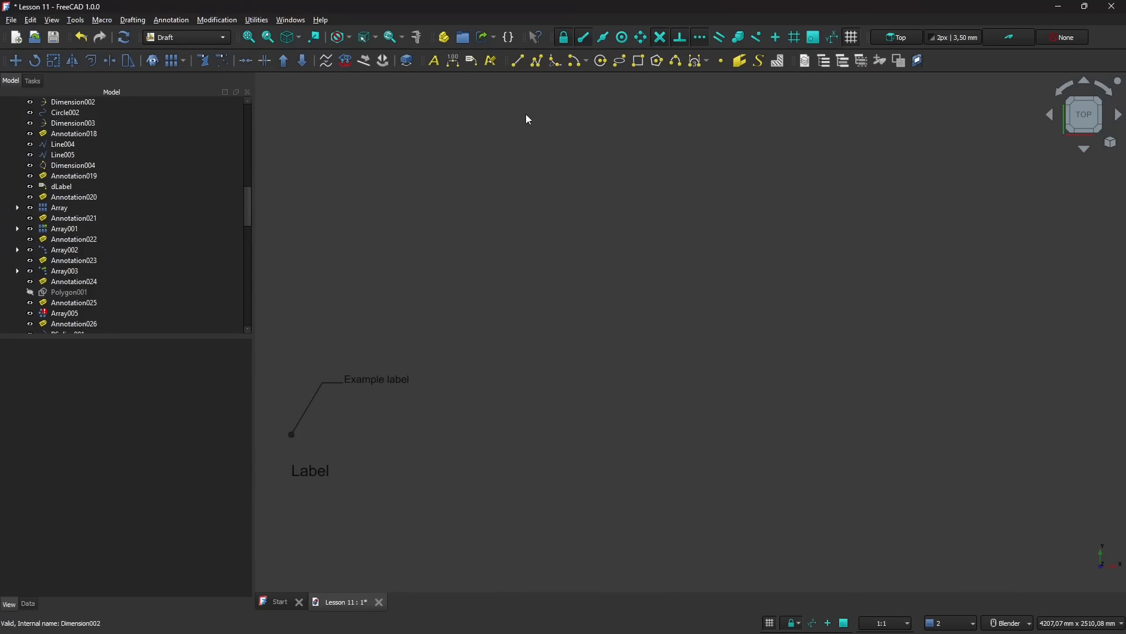
- Draw an open seven-point half-goblet polyline about 1618 mm tall beside the Label example, with a vertical stem segment
{"action": "left_click", "coordinate": [538, 62]}
{"action": "left_click", "coordinate": [480, 188]}
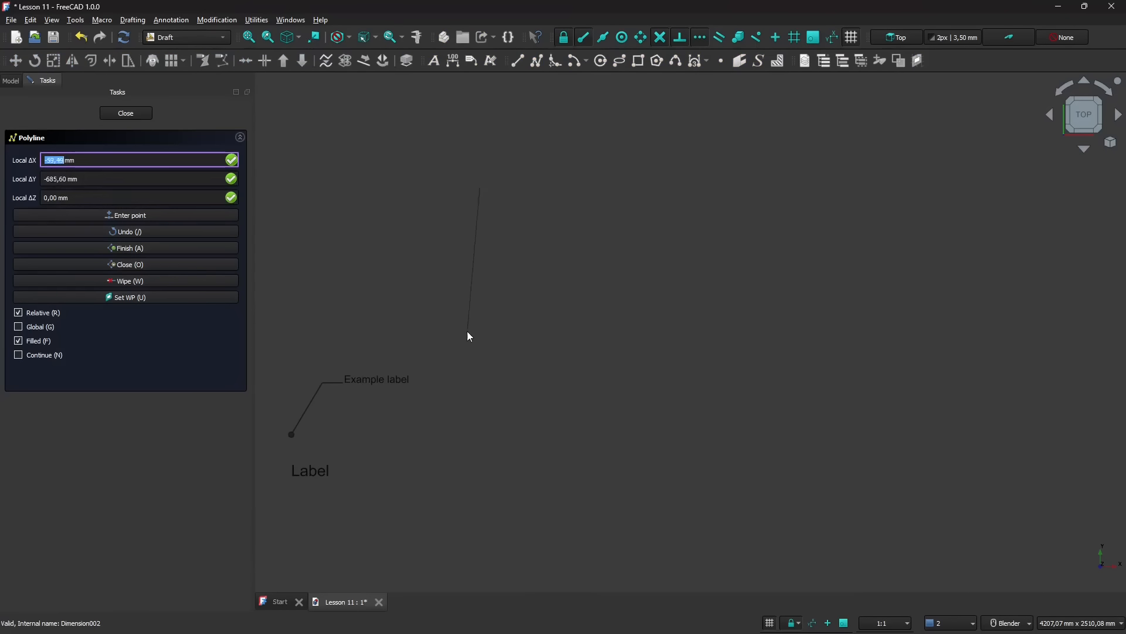
{"action": "left_click", "coordinate": [439, 303]}
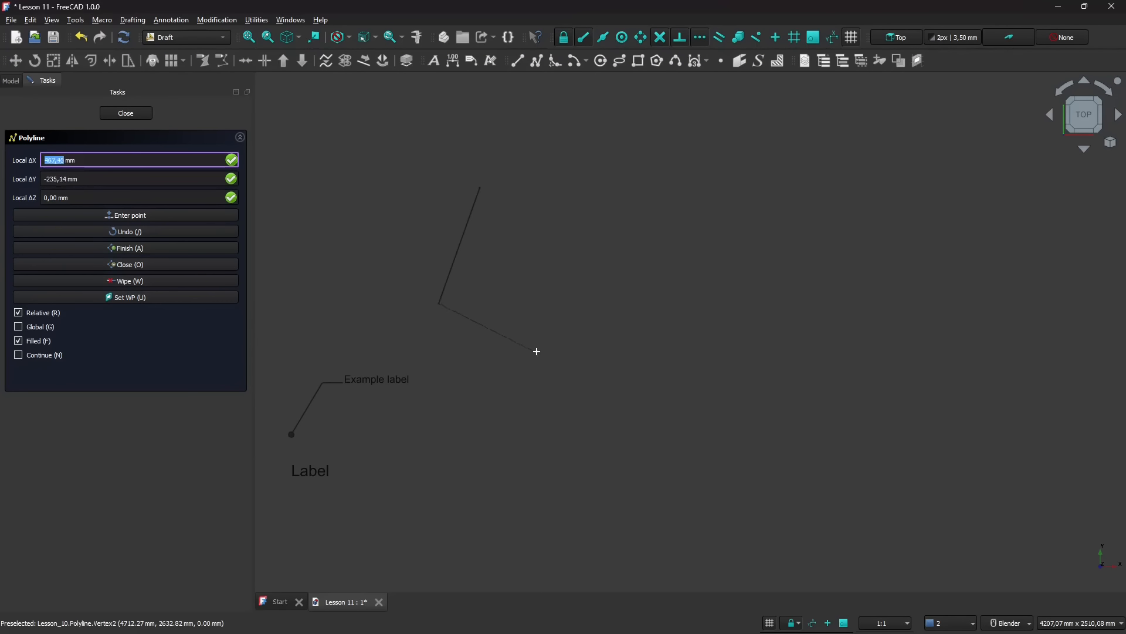
{"action": "left_click", "coordinate": [536, 353]}
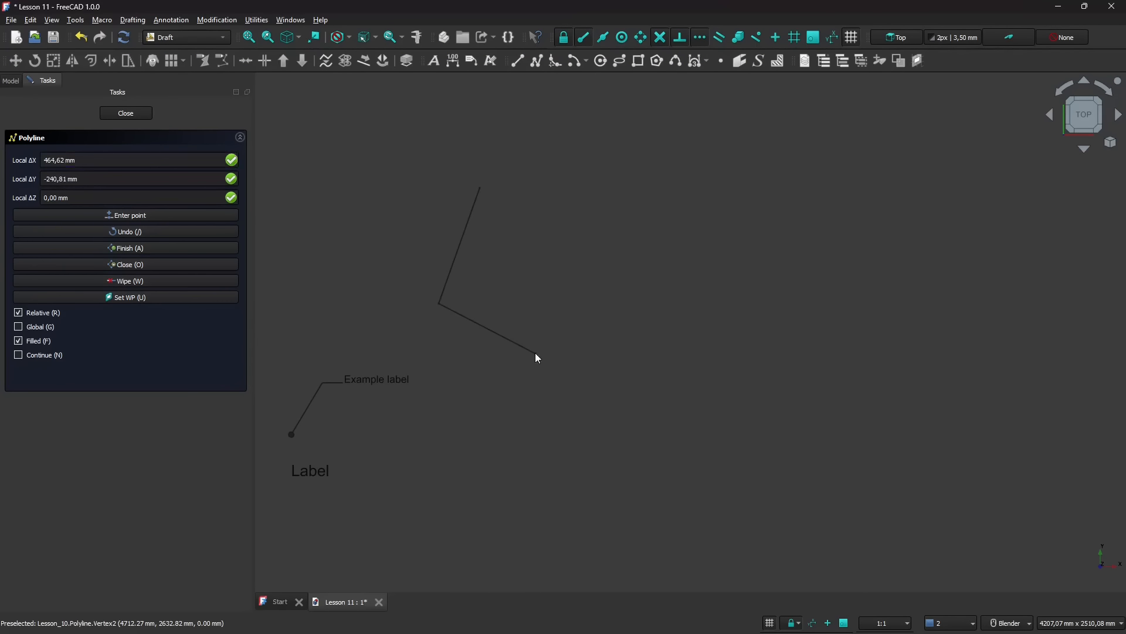
{"action": "key", "text": "shift"}
{"action": "left_click", "coordinate": [532, 466]}
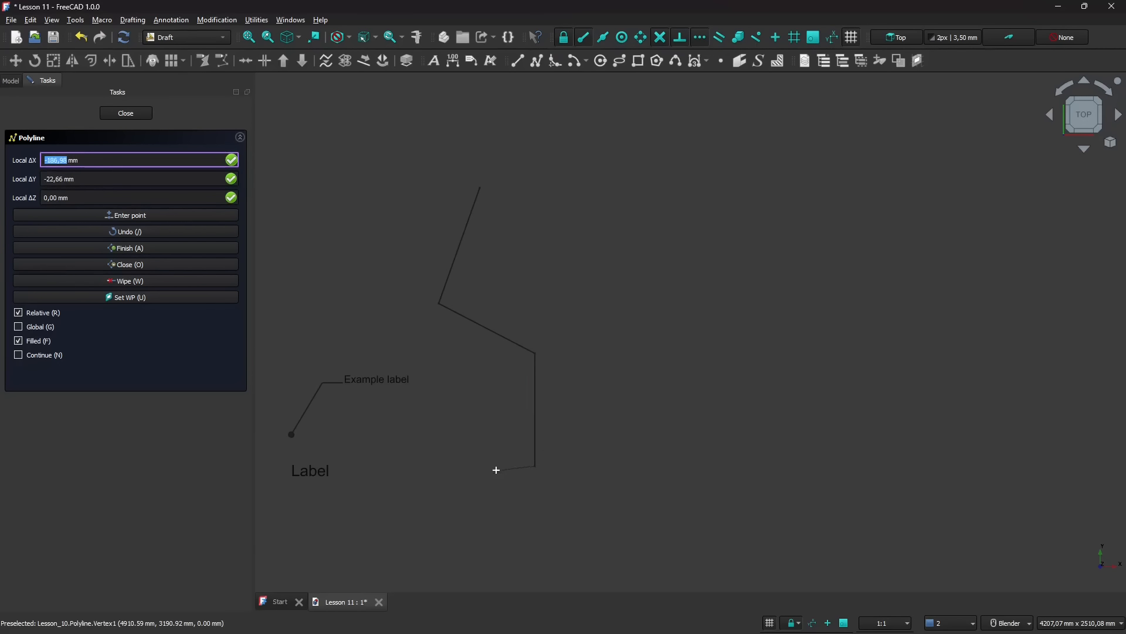
{"action": "key", "text": "shift"}
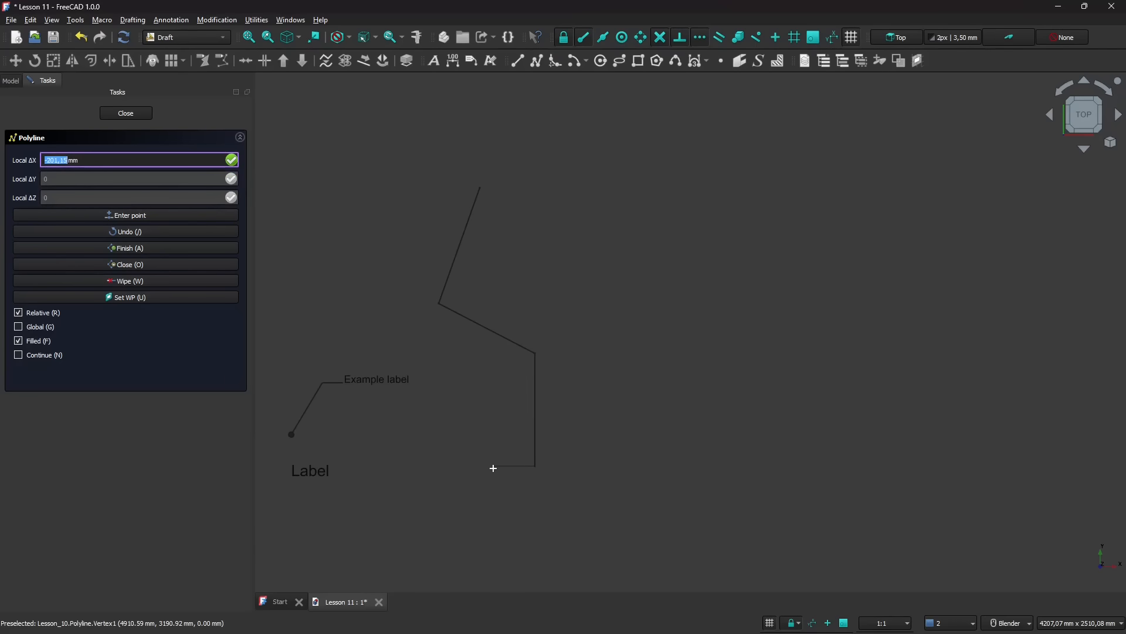
{"action": "left_click", "coordinate": [490, 482]}
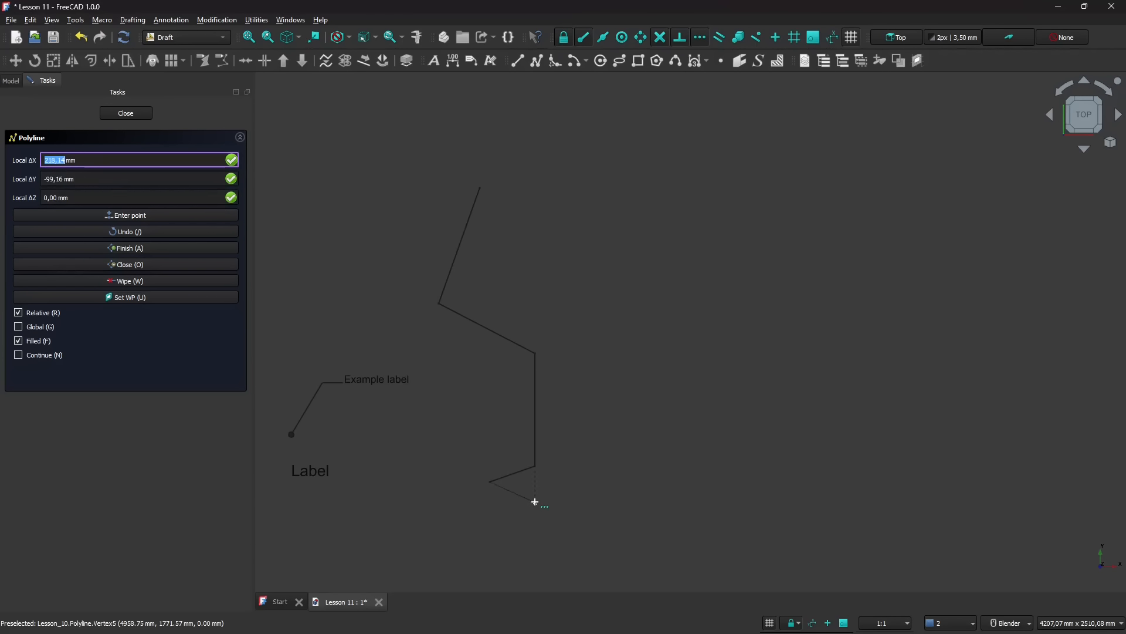
{"action": "left_click", "coordinate": [535, 502]}
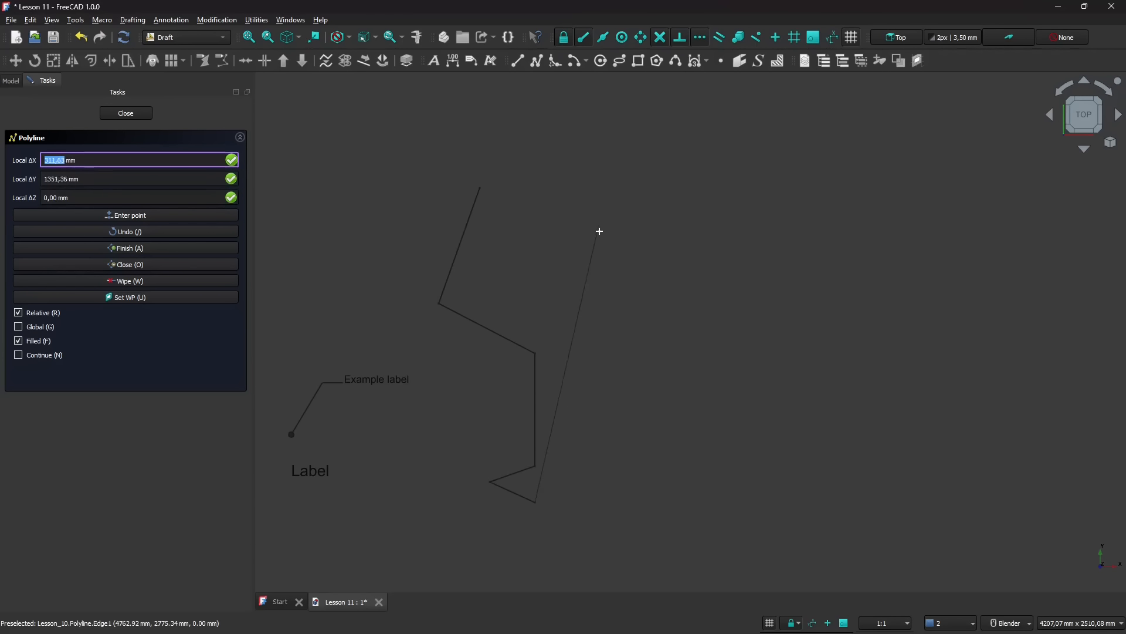
{"action": "left_click", "coordinate": [550, 521]}
{"action": "key", "text": "Tab"}
{"action": "key", "text": "a"}
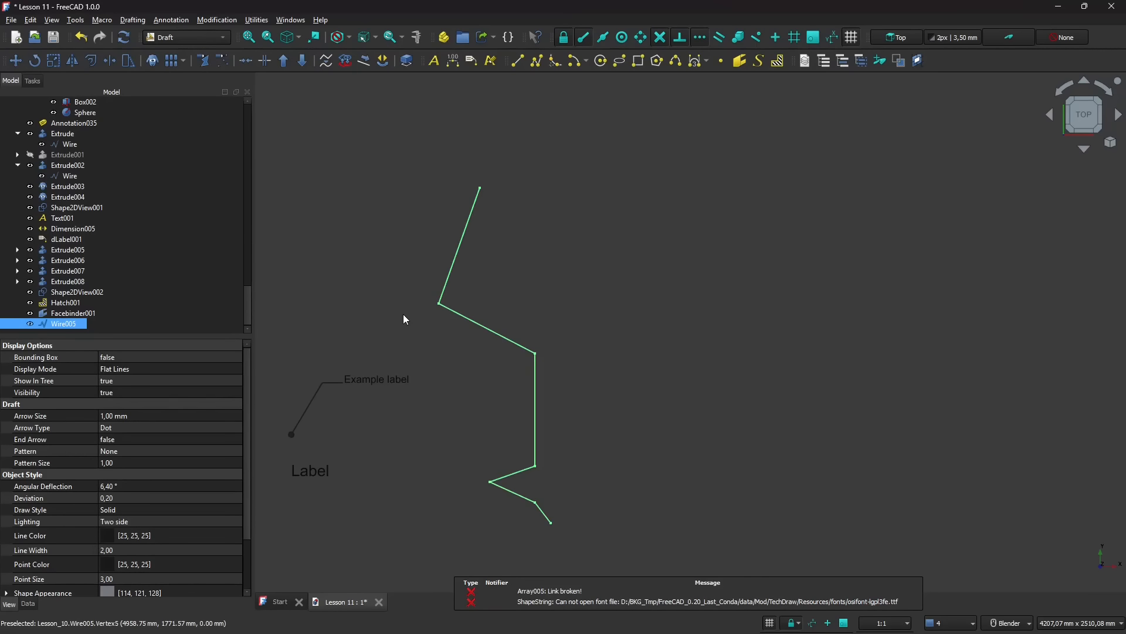
- Mirror the half-goblet polyline across a vertical line through its lowest endpoint
{"action": "scroll", "coordinate": [459, 282], "scroll_direction": "down", "scroll_amount": 2}
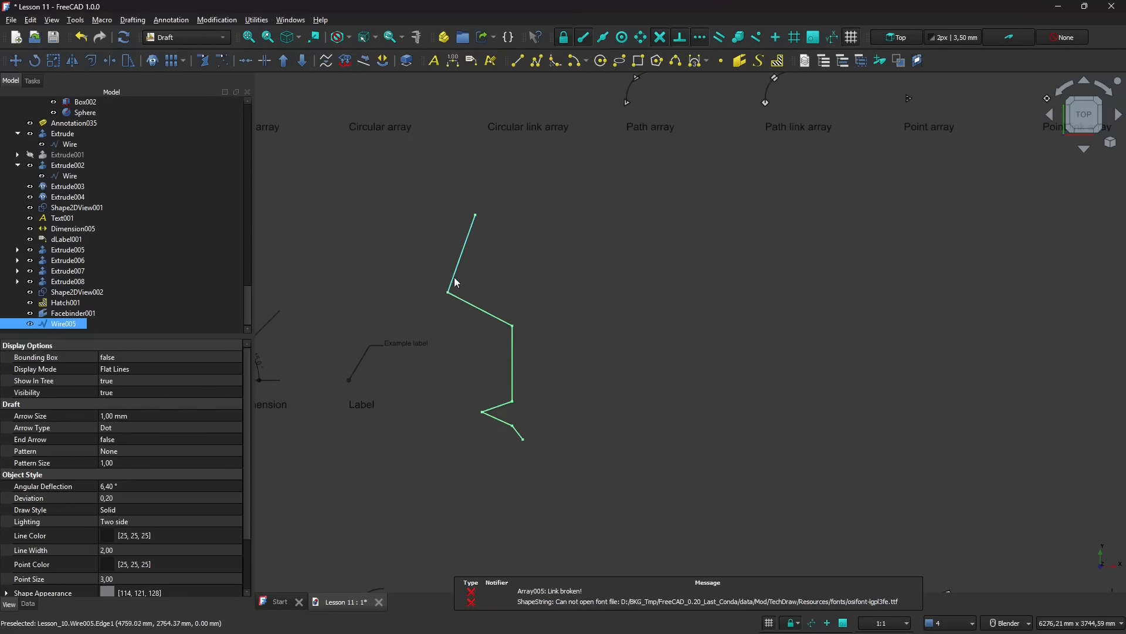
{"action": "scroll", "coordinate": [585, 329], "scroll_direction": "up", "scroll_amount": 2}
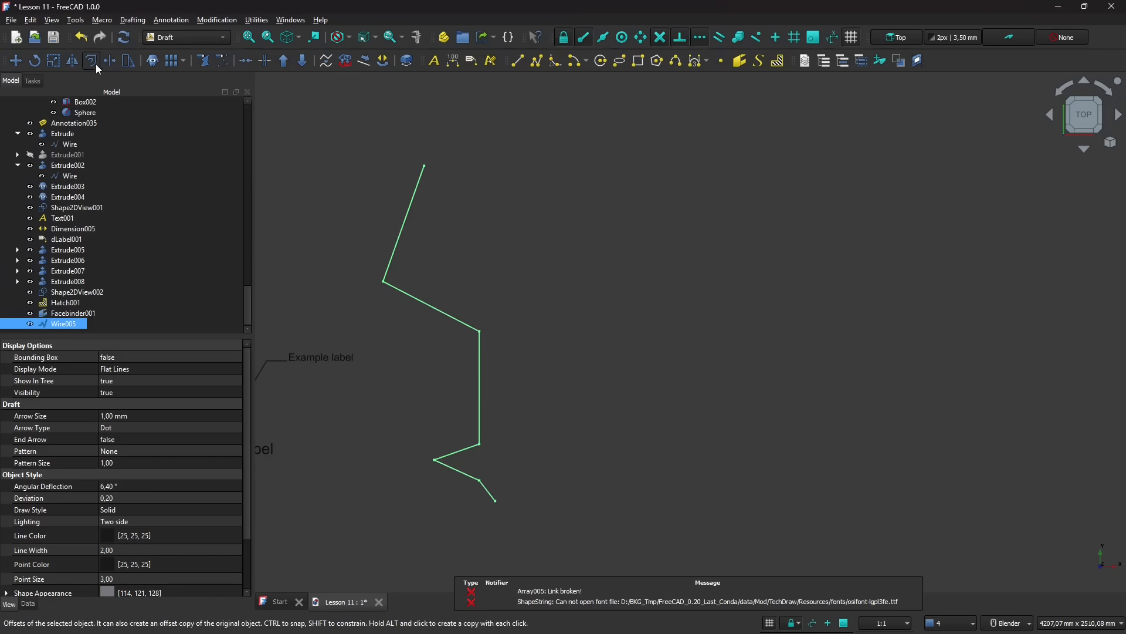
{"action": "left_click", "coordinate": [70, 61]}
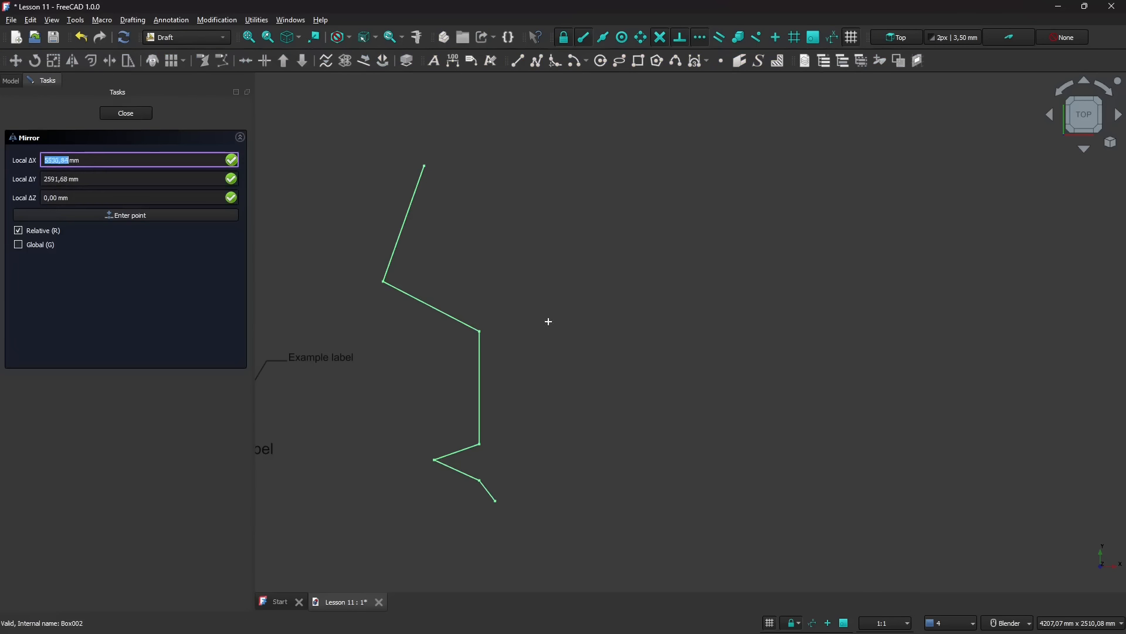
{"action": "left_click", "coordinate": [497, 503]}
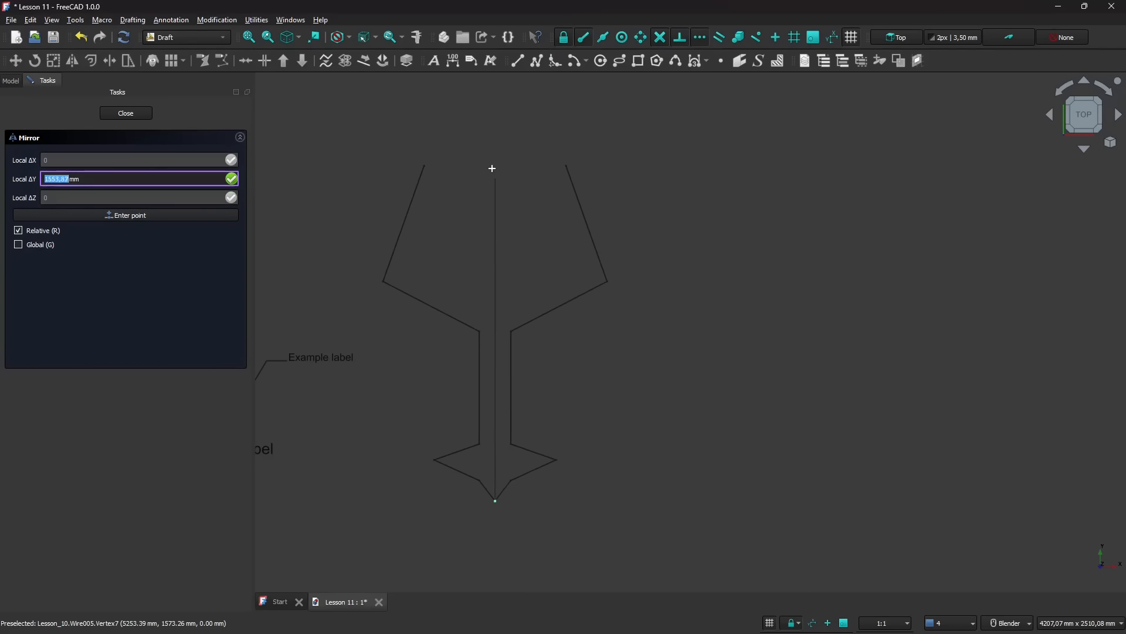
{"action": "left_click", "coordinate": [493, 155]}
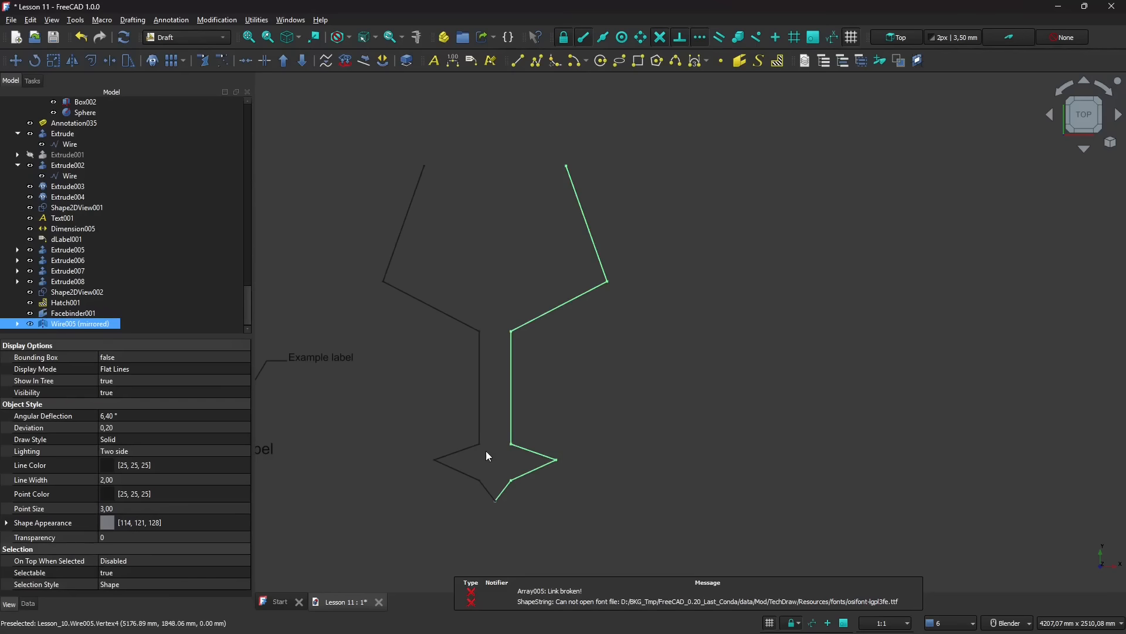
{"action": "left_click", "coordinate": [589, 415]}
- Draw a straight line joining the open upper ends of the goblet's two halves
{"action": "scroll", "coordinate": [478, 463], "scroll_direction": "down", "scroll_amount": 1}
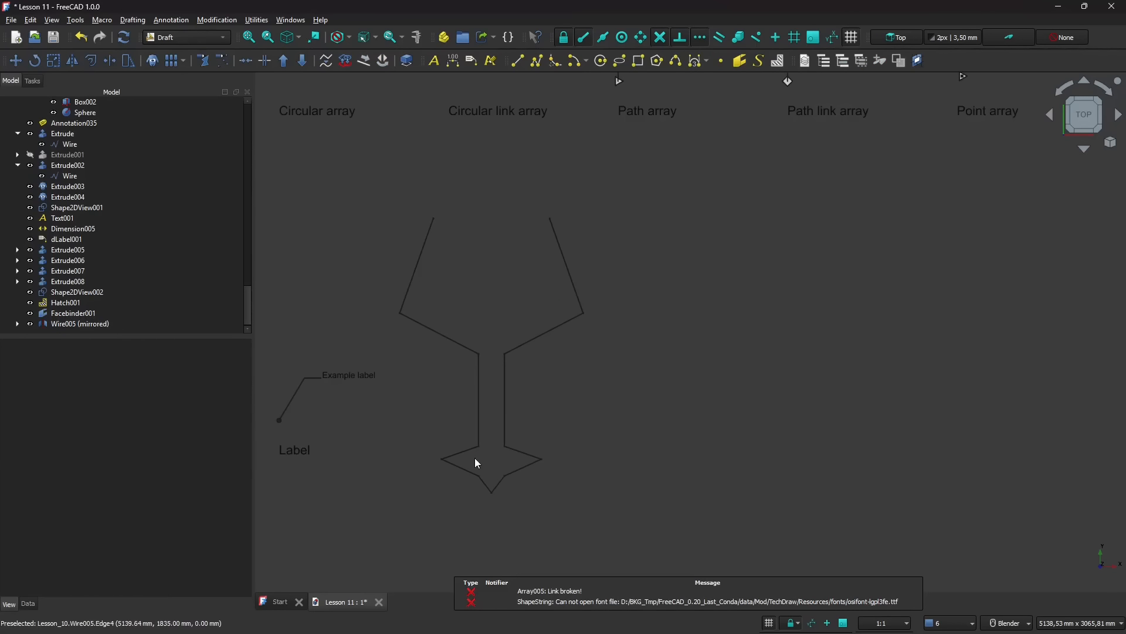
{"action": "scroll", "coordinate": [484, 146], "scroll_direction": "up", "scroll_amount": 2}
{"action": "scroll", "coordinate": [601, 190], "scroll_direction": "down", "scroll_amount": 1}
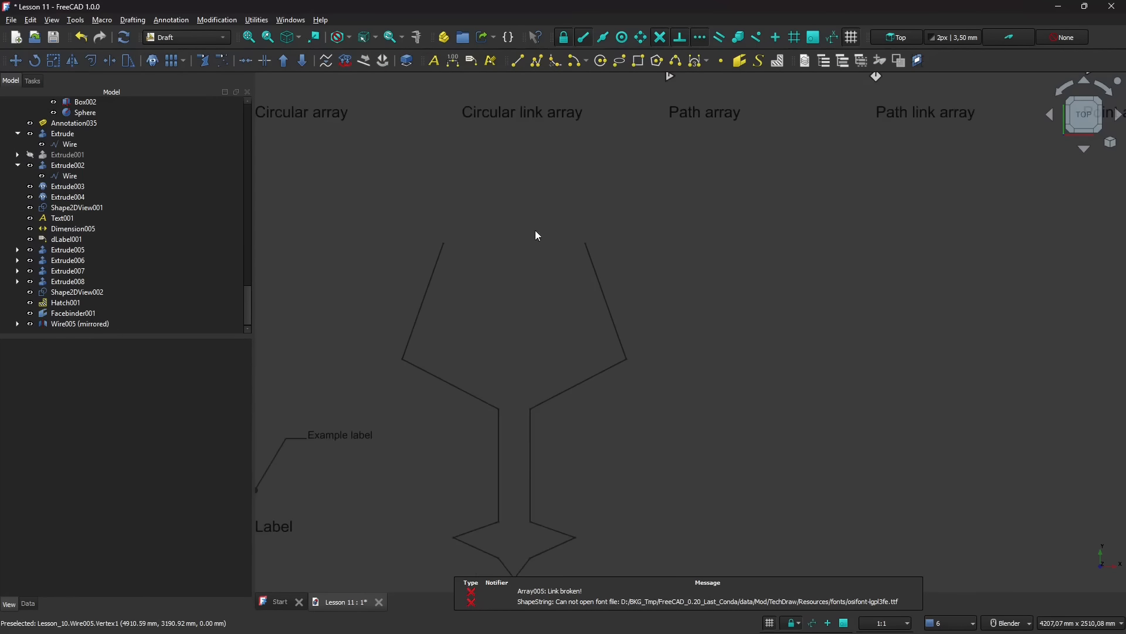
{"action": "scroll", "coordinate": [447, 369], "scroll_direction": "down", "scroll_amount": 2}
{"action": "scroll", "coordinate": [476, 253], "scroll_direction": "up", "scroll_amount": 2}
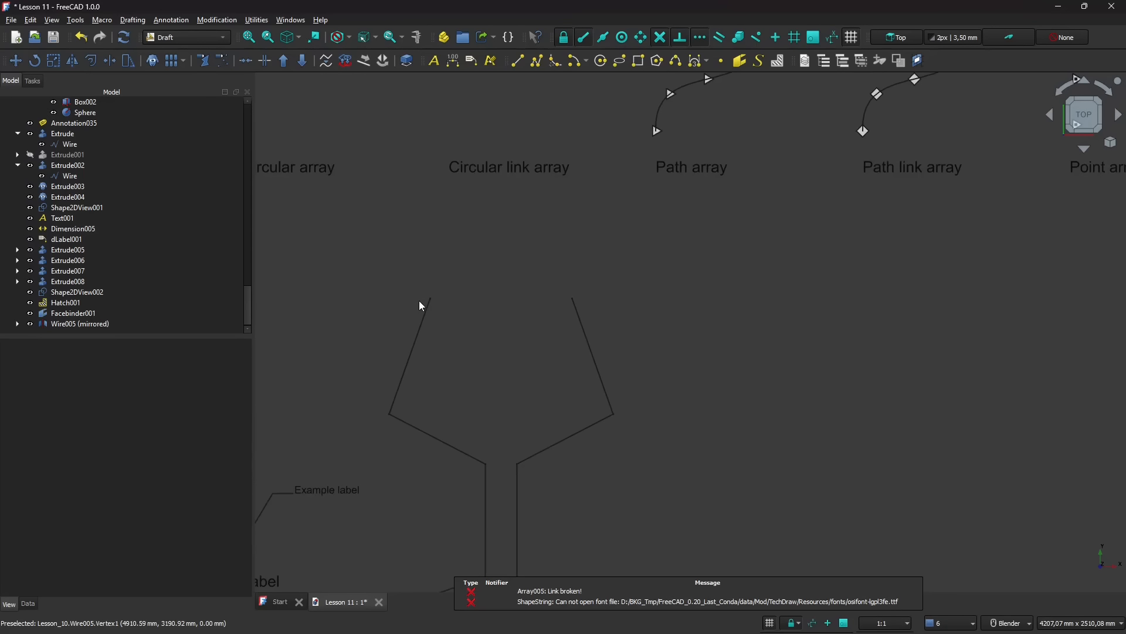
{"action": "scroll", "coordinate": [510, 294], "scroll_direction": "up", "scroll_amount": 1}
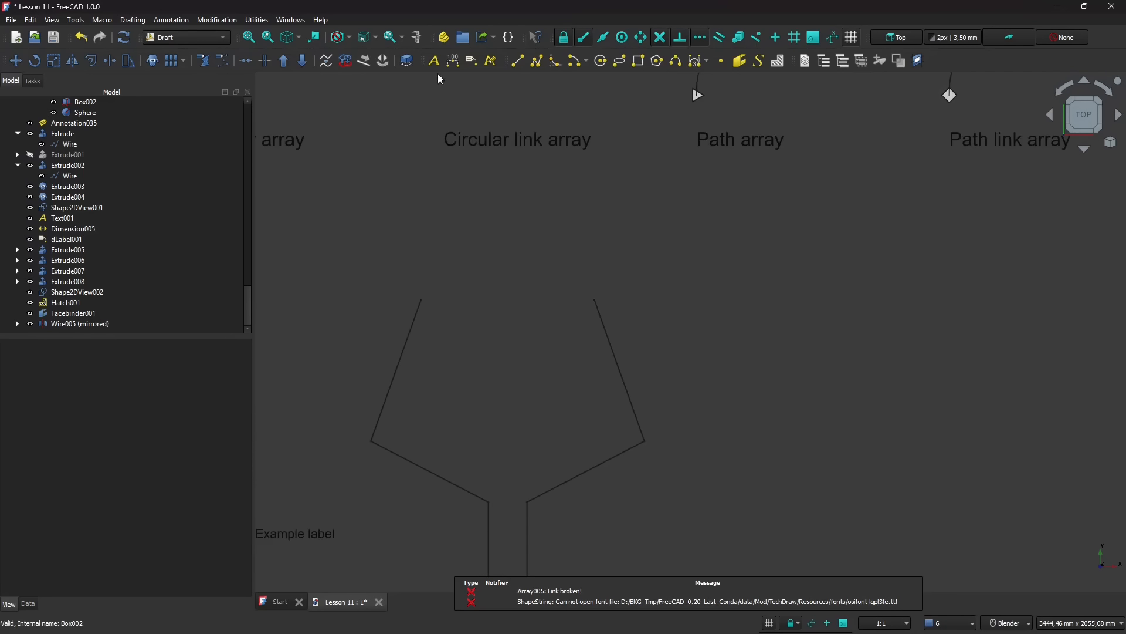
{"action": "left_click", "coordinate": [518, 61]}
{"action": "left_click", "coordinate": [422, 298]}
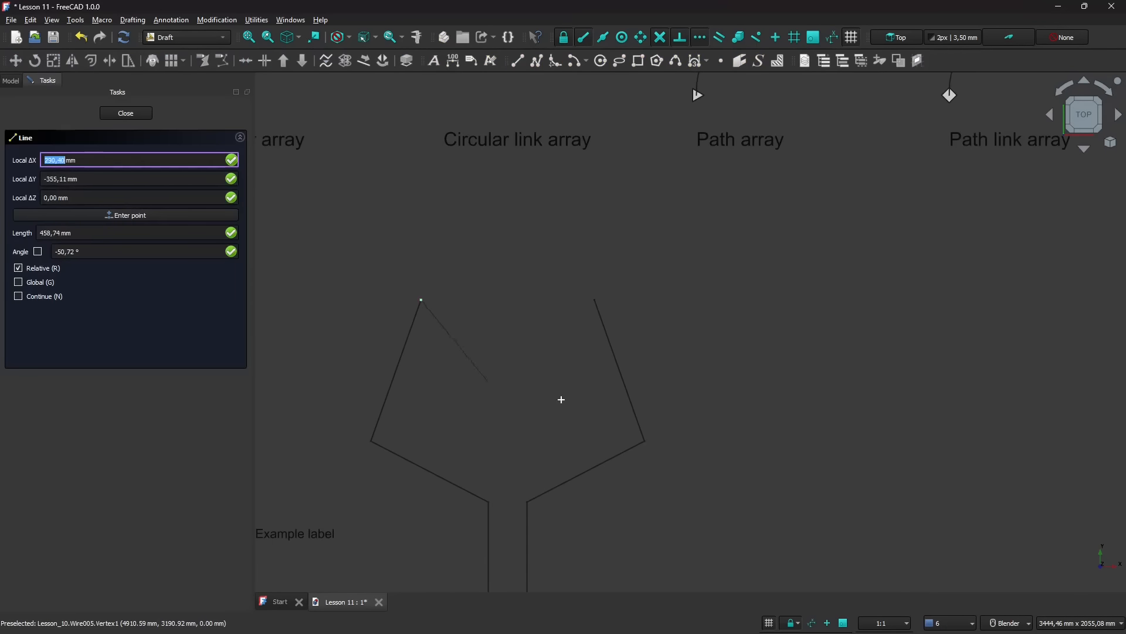
{"action": "left_click", "coordinate": [595, 299]}
{"action": "scroll", "coordinate": [559, 387], "scroll_direction": "down", "scroll_amount": 1}
{"action": "left_click", "coordinate": [524, 328]}
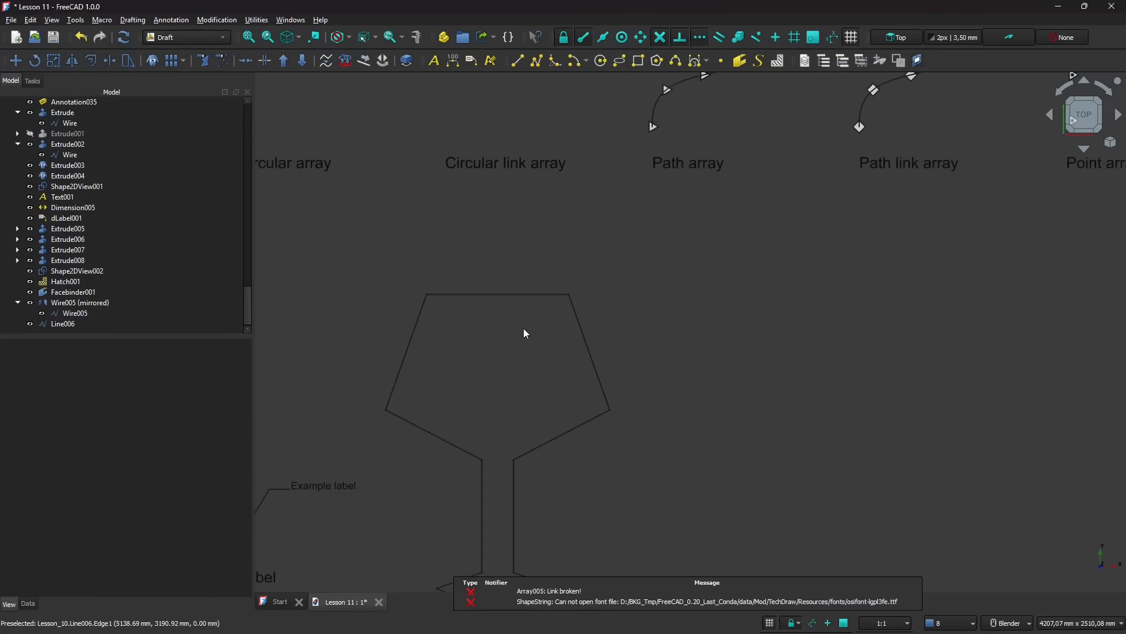
- Upgrade the half-goblet polyline, its mirrored counterpart and the connecting top line into a single wire
{"action": "scroll", "coordinate": [523, 328], "scroll_direction": "down", "scroll_amount": 3}
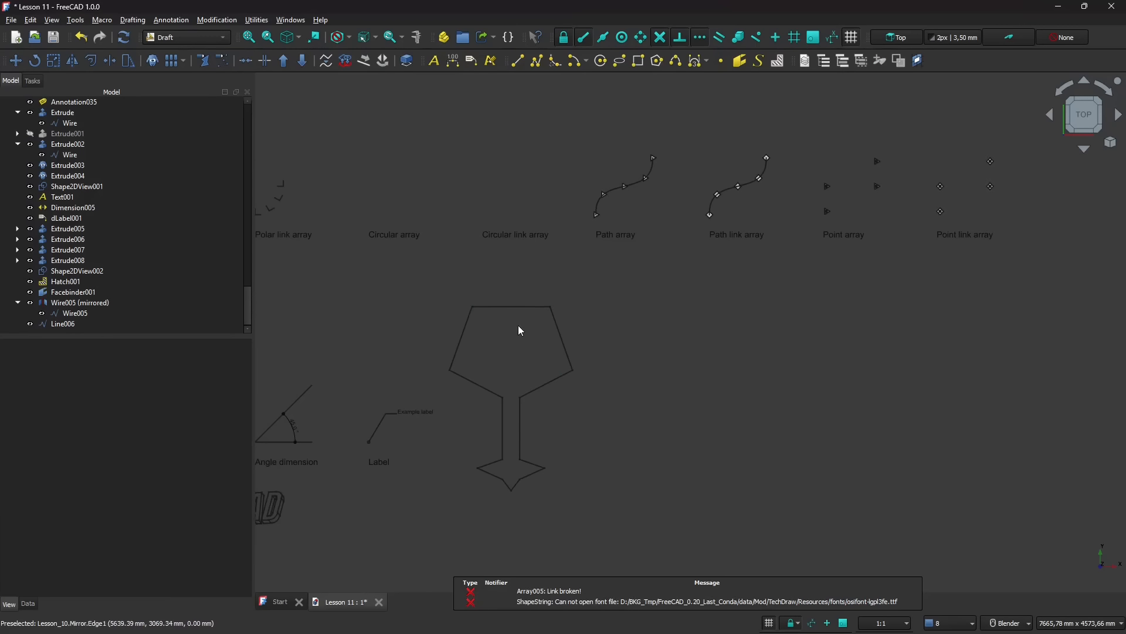
{"action": "left_click", "coordinate": [465, 326]}
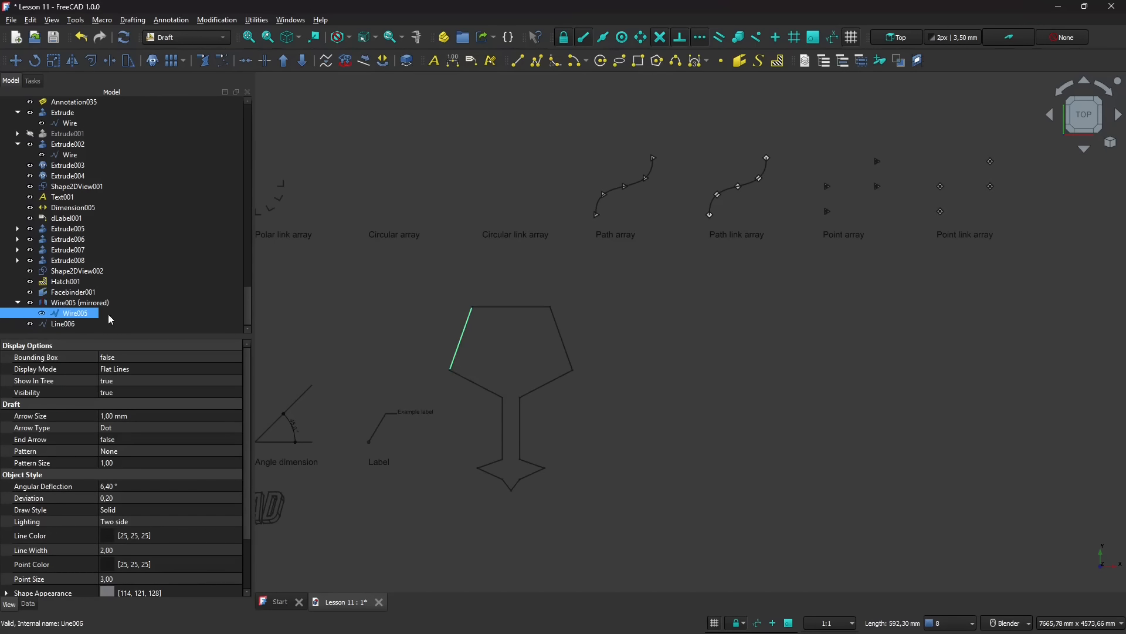
{"action": "left_click", "coordinate": [64, 325]}
{"action": "left_click", "coordinate": [73, 314], "text": "ctrl"}
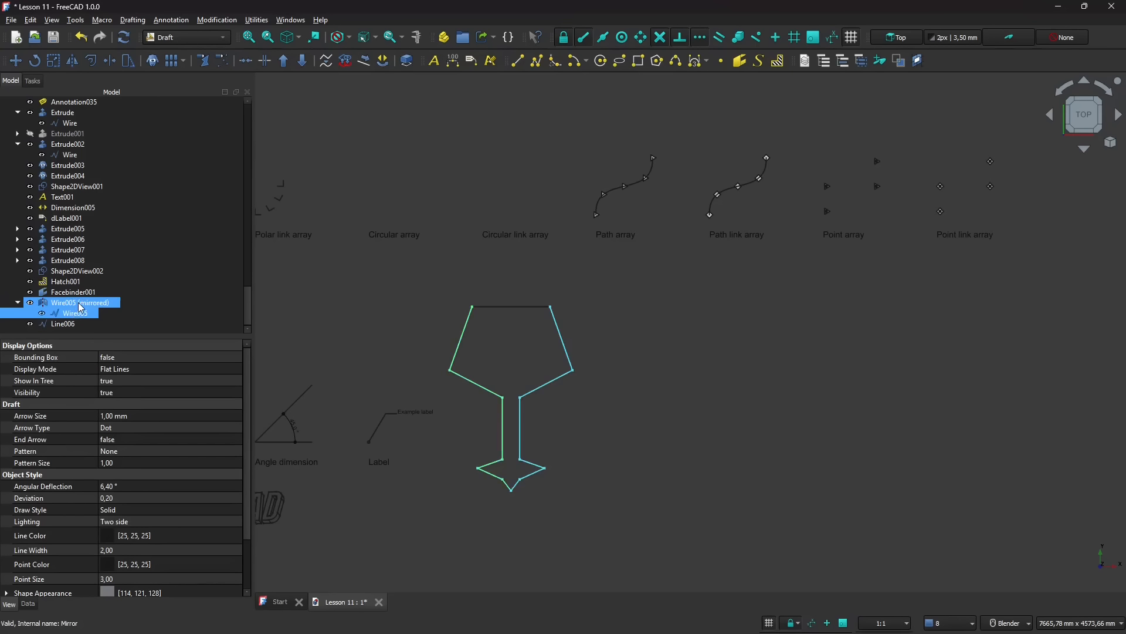
{"action": "left_click", "coordinate": [76, 302]}
{"action": "left_click", "coordinate": [75, 313]}
{"action": "left_click", "coordinate": [73, 324]}
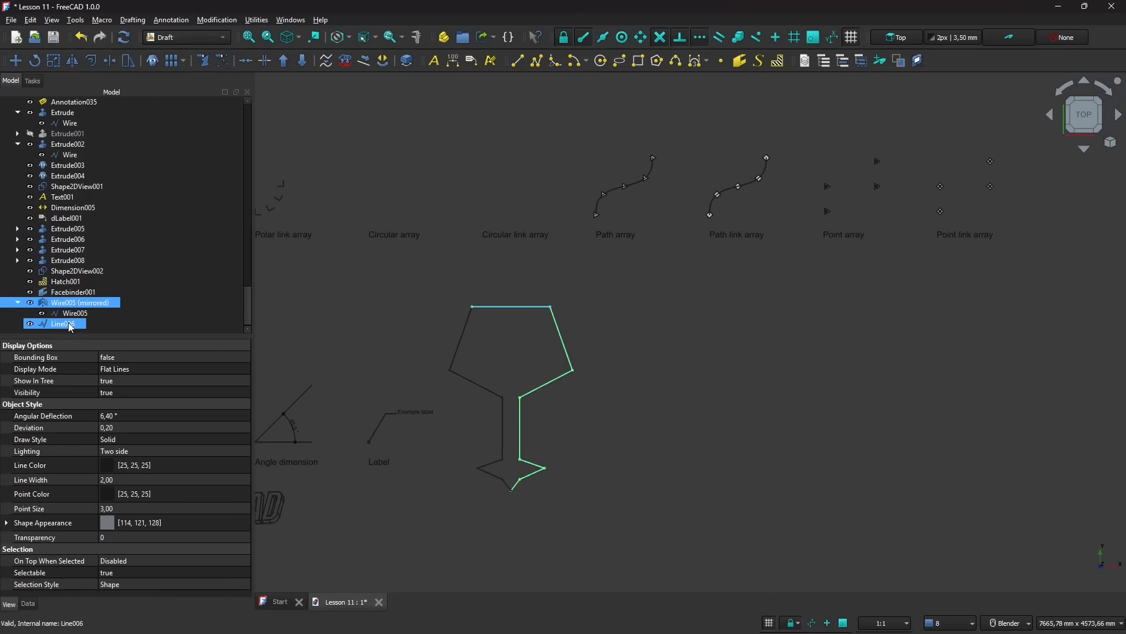
{"action": "left_click", "coordinate": [68, 322], "text": "shift"}
{"action": "scroll", "coordinate": [534, 352], "scroll_direction": "up", "scroll_amount": 2}
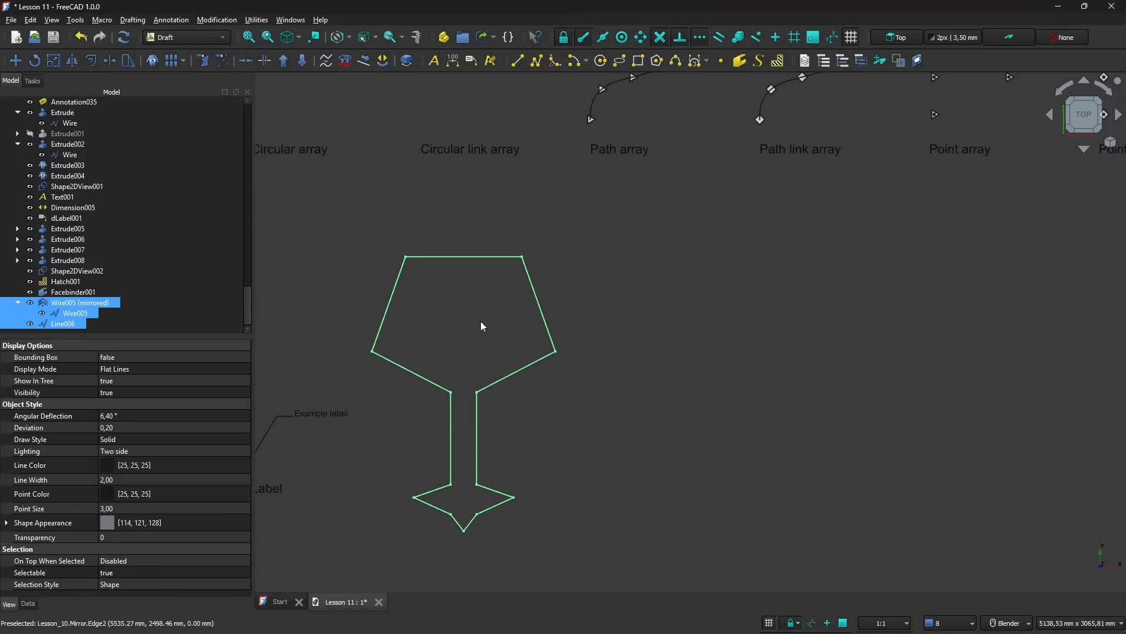
{"action": "left_click", "coordinate": [283, 62]}
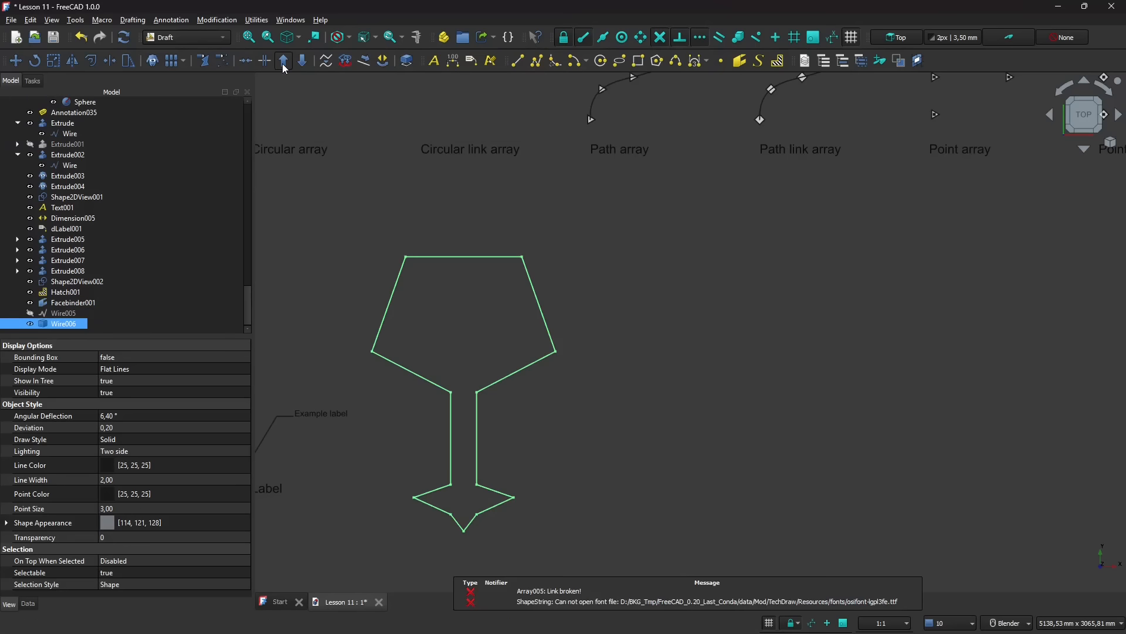
- Hide the joined goblet wire and dismiss its Transform edit
{"action": "left_click", "coordinate": [30, 324]}
{"action": "double_click", "coordinate": [31, 324]}
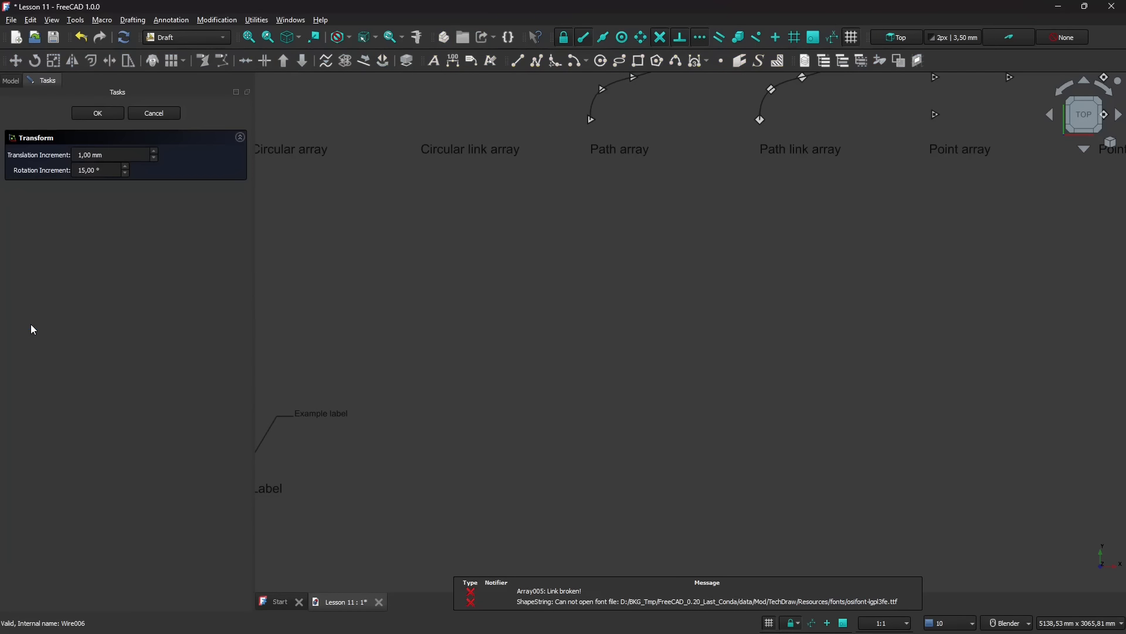
{"action": "left_click", "coordinate": [143, 112]}
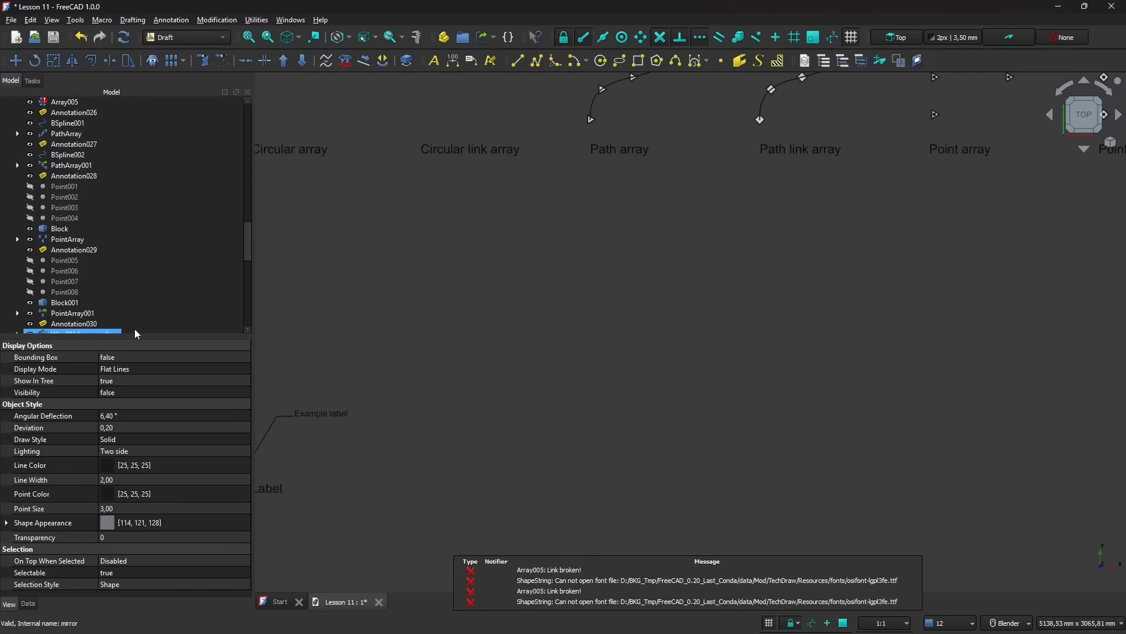
- Show the hidden joined goblet wire again
{"action": "scroll", "coordinate": [146, 297], "scroll_direction": "down", "scroll_amount": 11}
{"action": "scroll", "coordinate": [150, 297], "scroll_direction": "down", "scroll_amount": 1}
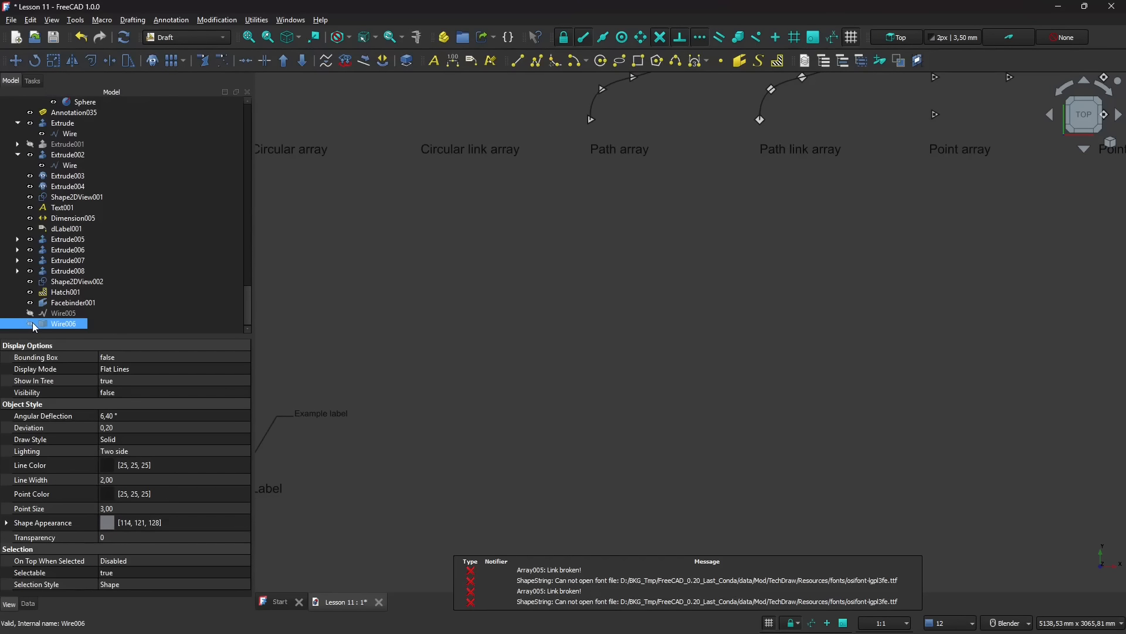
{"action": "left_click", "coordinate": [30, 324]}
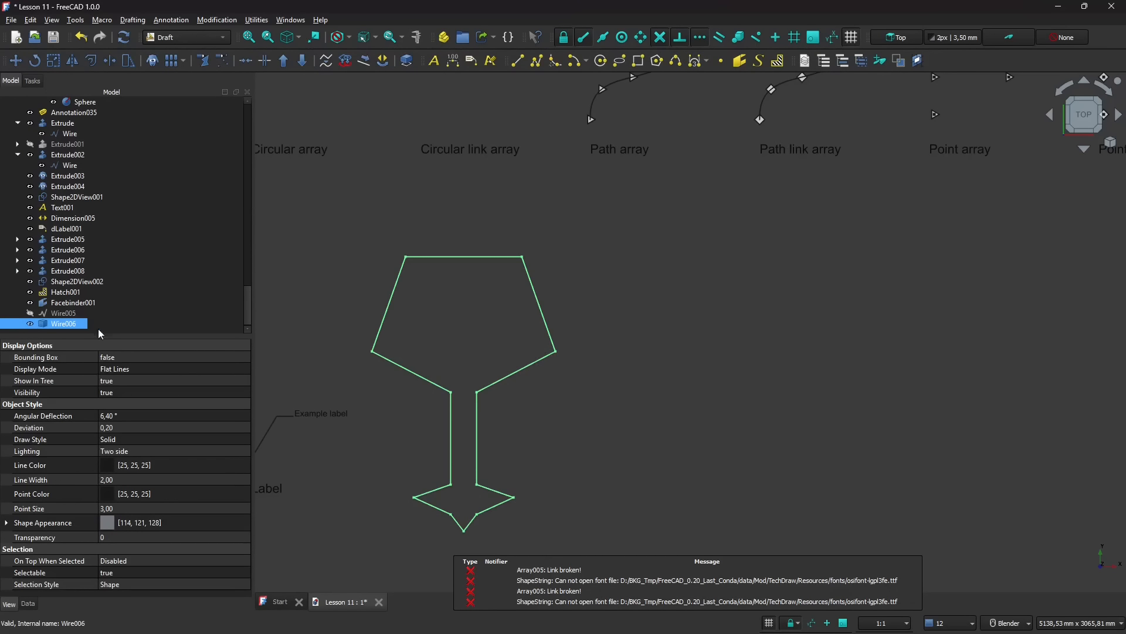
- Extrude the goblet wire 10 mm along its normal as a solid, using the Part workbench
{"action": "mouse_move", "coordinate": [347, 370]}
{"action": "middle_mouse_down"}
{"action": "mouse_move", "coordinate": [440, 322]}
{"action": "mouse_move", "coordinate": [405, 276]}
{"action": "middle_mouse_up"}
{"action": "left_click", "coordinate": [188, 41]}
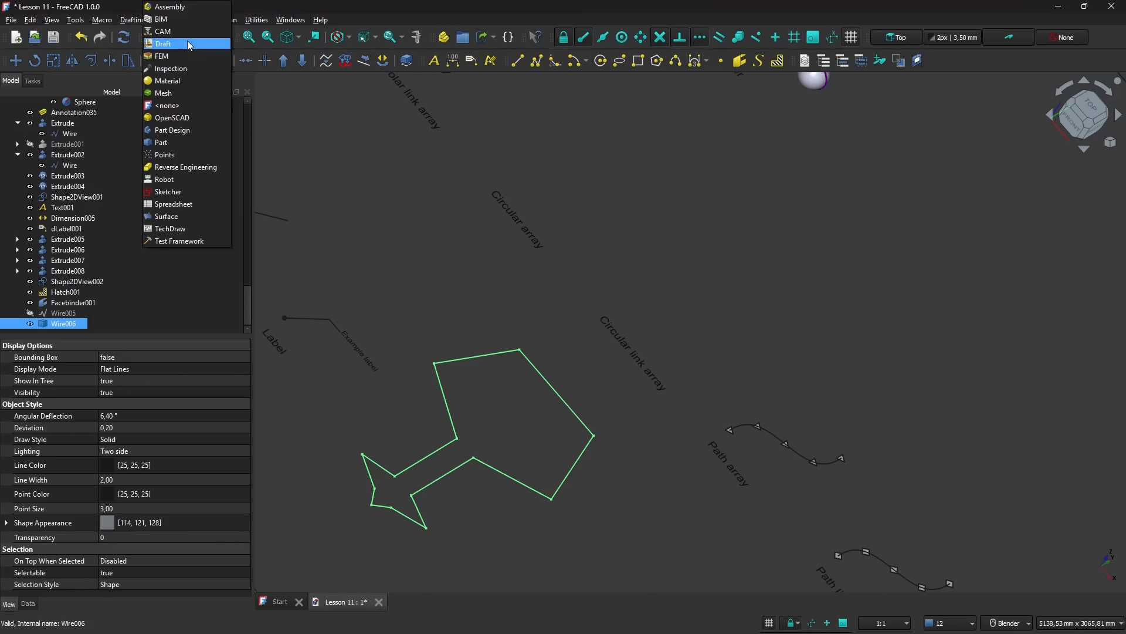
{"action": "left_click", "coordinate": [184, 143]}
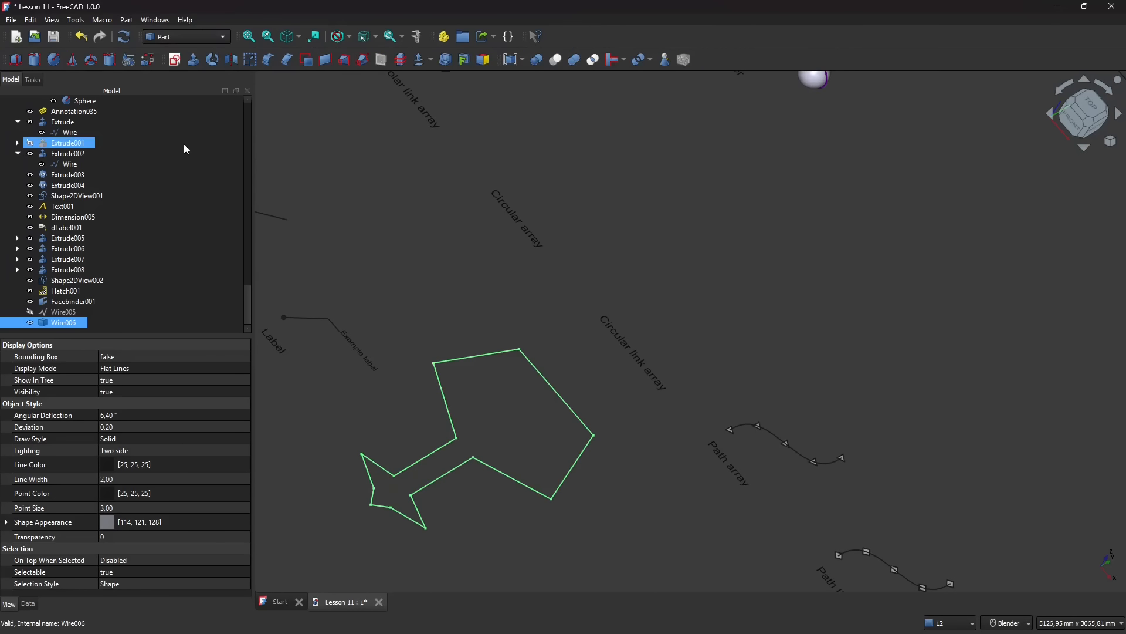
{"action": "left_click", "coordinate": [195, 58]}
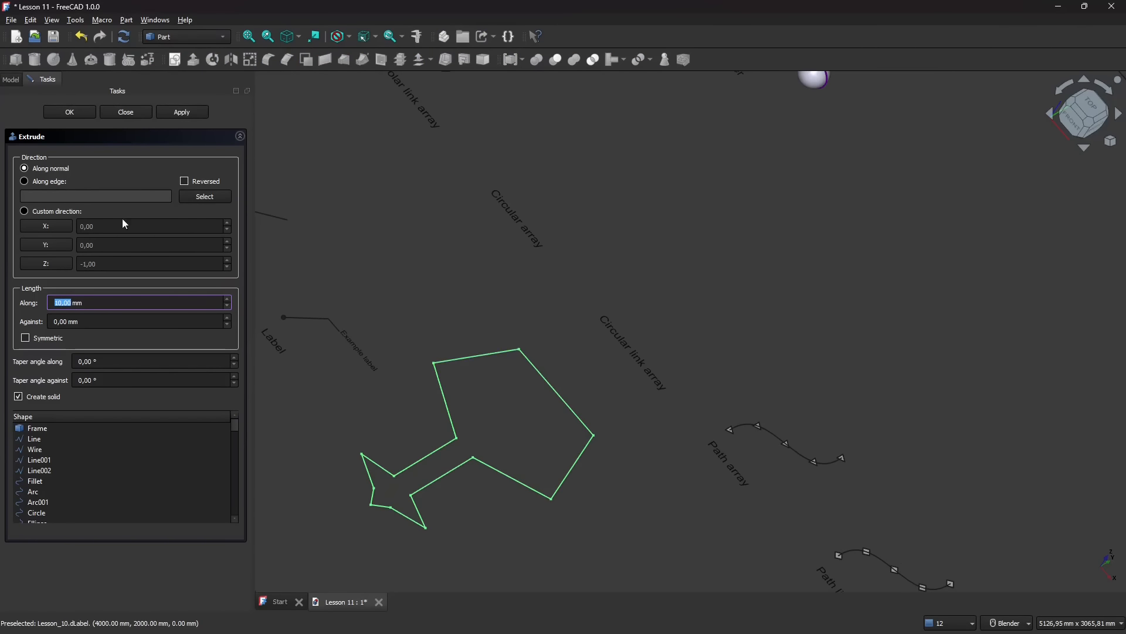
{"action": "left_click", "coordinate": [82, 117]}
- Examine the extruded goblet's thickness, then return to an upright top view of it
{"action": "scroll", "coordinate": [453, 485], "scroll_direction": "up", "scroll_amount": 8}
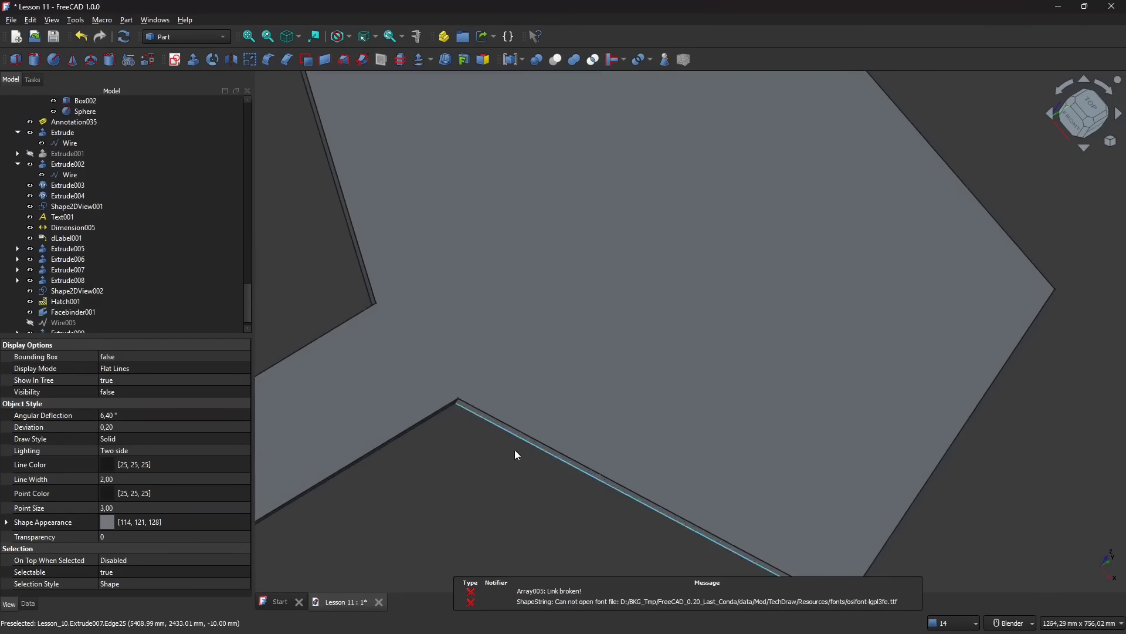
{"action": "middle_click_drag", "start_coordinate": [462, 486], "coordinate": [499, 485]}
{"action": "scroll", "coordinate": [459, 443], "scroll_direction": "down", "scroll_amount": 7}
{"action": "left_click", "coordinate": [1086, 111]}
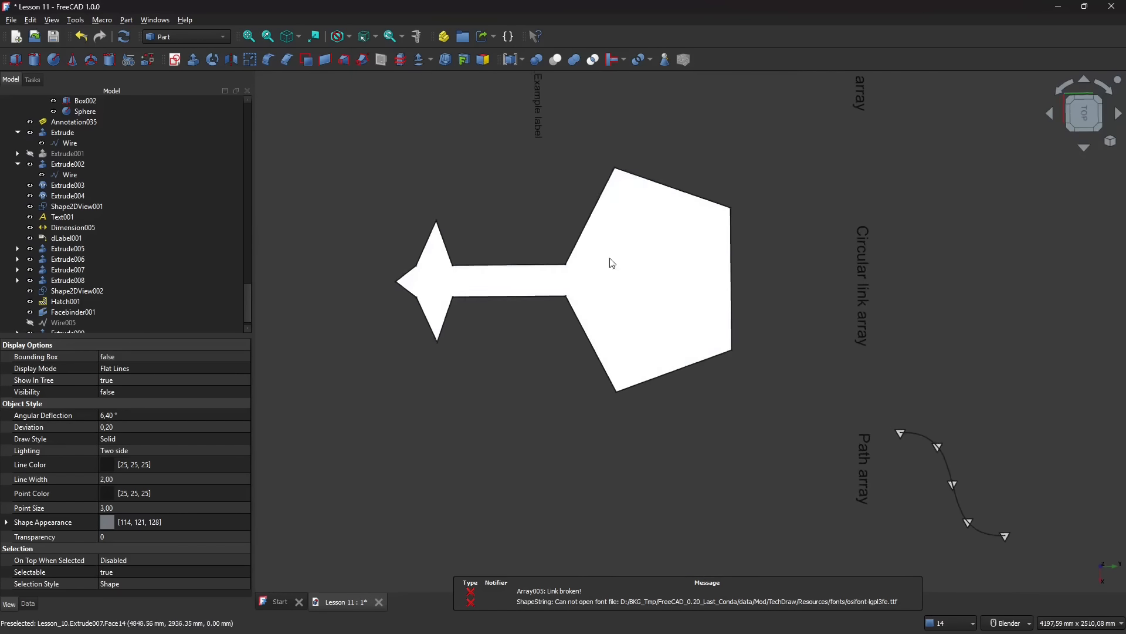
{"action": "left_click", "coordinate": [1069, 88]}
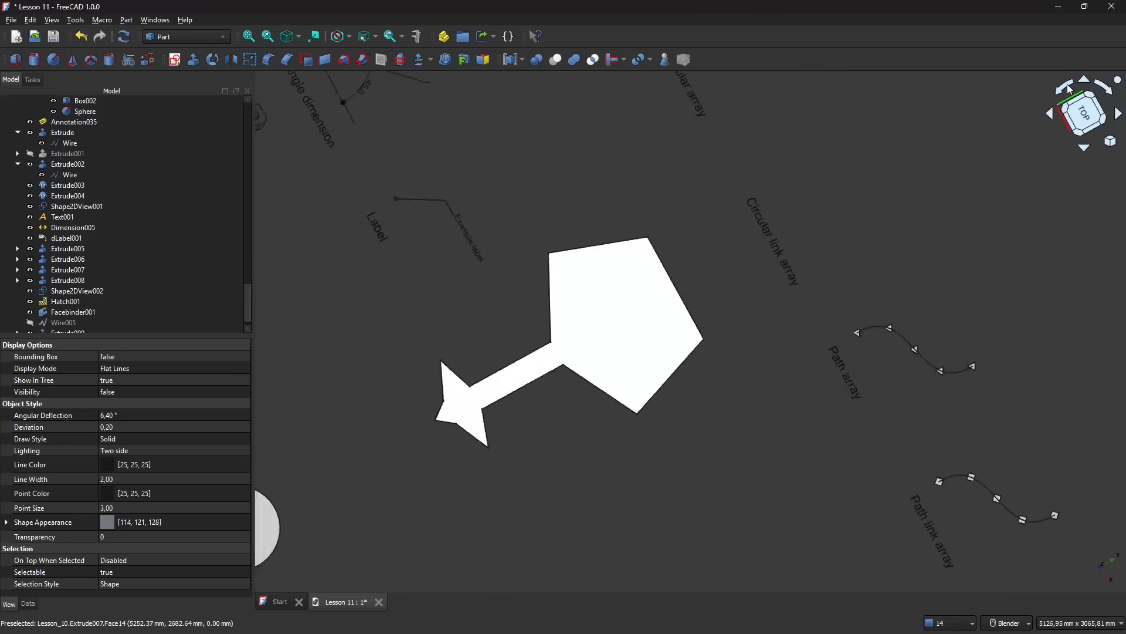
{"action": "left_click", "coordinate": [1060, 87]}
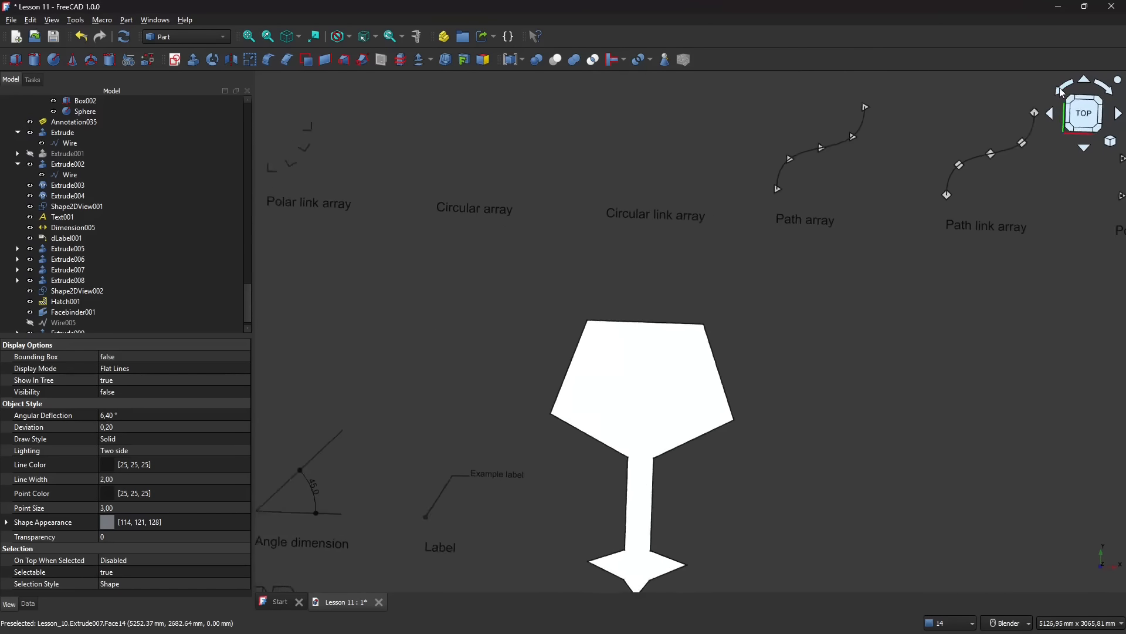
{"action": "scroll", "coordinate": [448, 272], "scroll_direction": "down", "scroll_amount": 2}
{"action": "scroll", "coordinate": [563, 348], "scroll_direction": "up", "scroll_amount": 2}
{"action": "scroll", "coordinate": [528, 351], "scroll_direction": "down", "scroll_amount": 4}
{"action": "scroll", "coordinate": [611, 390], "scroll_direction": "up", "scroll_amount": 3}
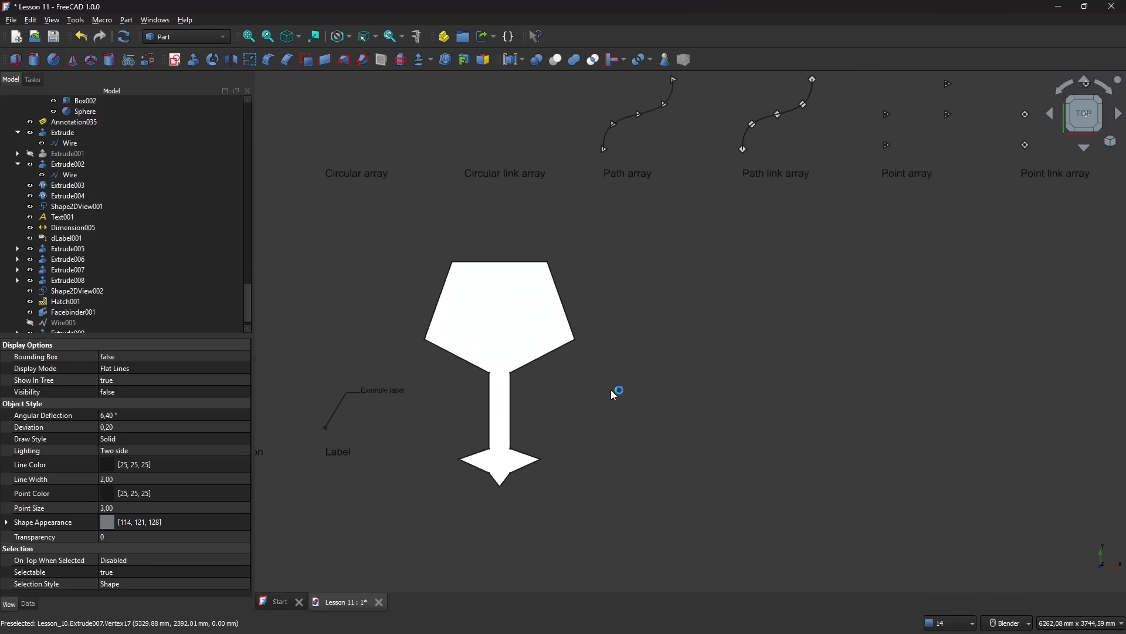
- Return to the Draft workbench and clear the selection of the extruded goblet
{"action": "left_click", "coordinate": [505, 310]}
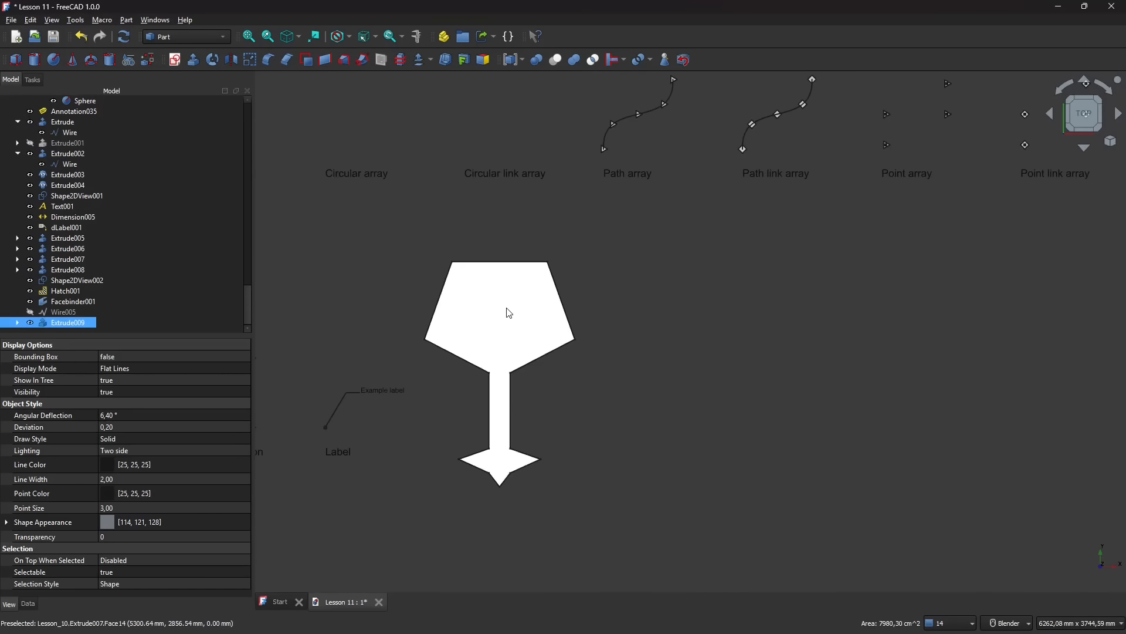
{"action": "left_click", "coordinate": [157, 37]}
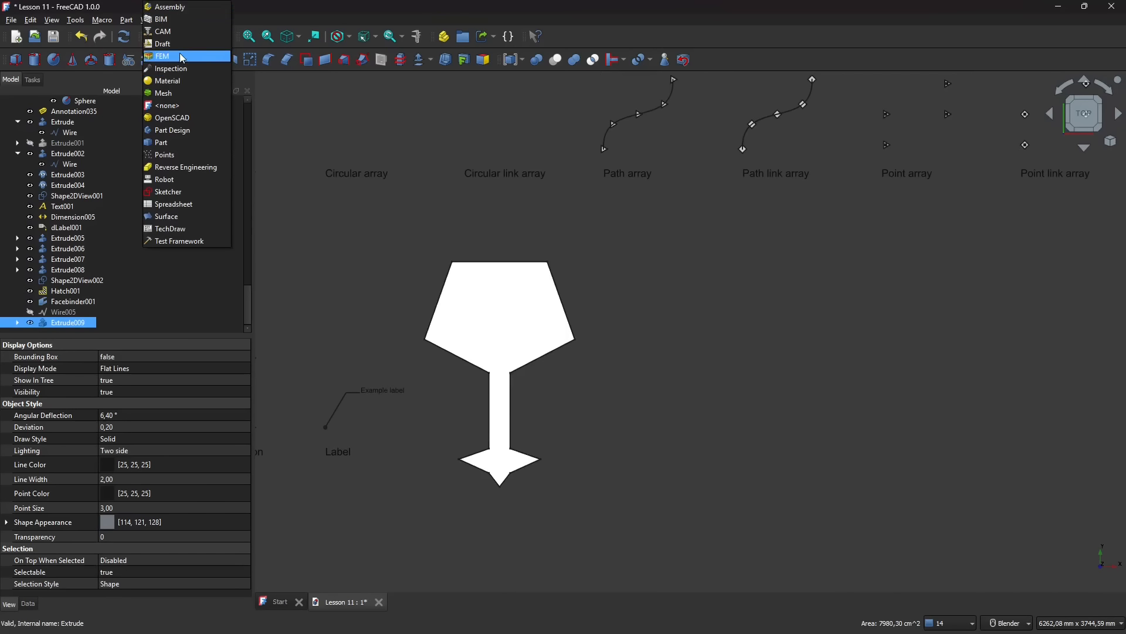
{"action": "left_click", "coordinate": [162, 44]}
{"action": "left_click", "coordinate": [384, 332]}
- Draw an open L-shaped polyline beside the goblet, about 1138 mm tall and 934 mm wide
{"action": "scroll", "coordinate": [472, 386], "scroll_direction": "down", "scroll_amount": 3}
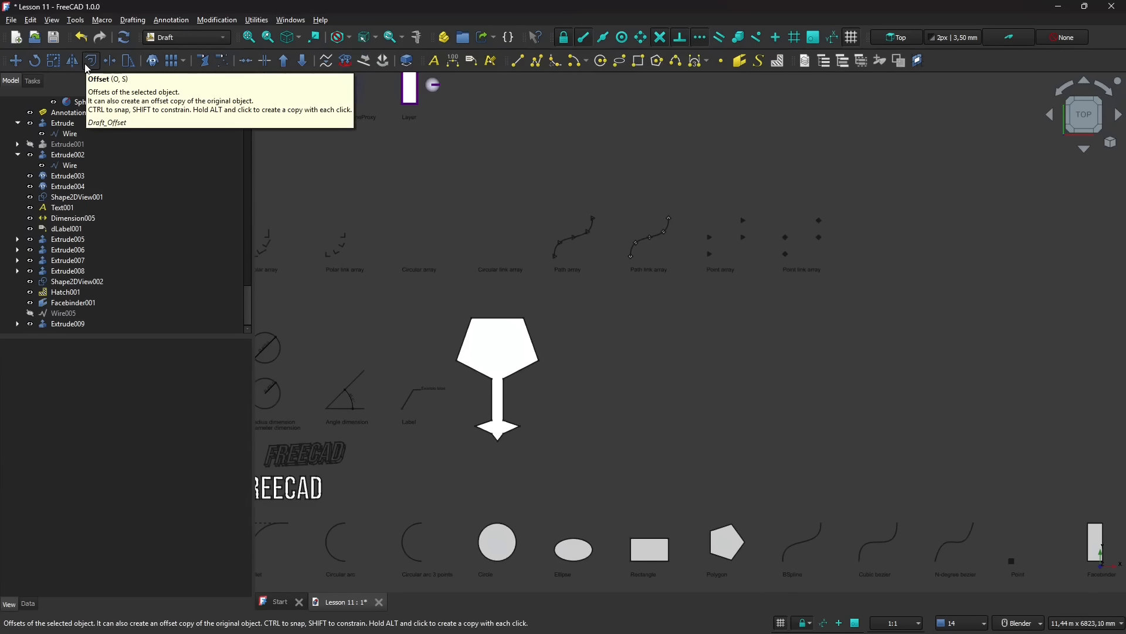
{"action": "scroll", "coordinate": [606, 421], "scroll_direction": "down", "scroll_amount": 2}
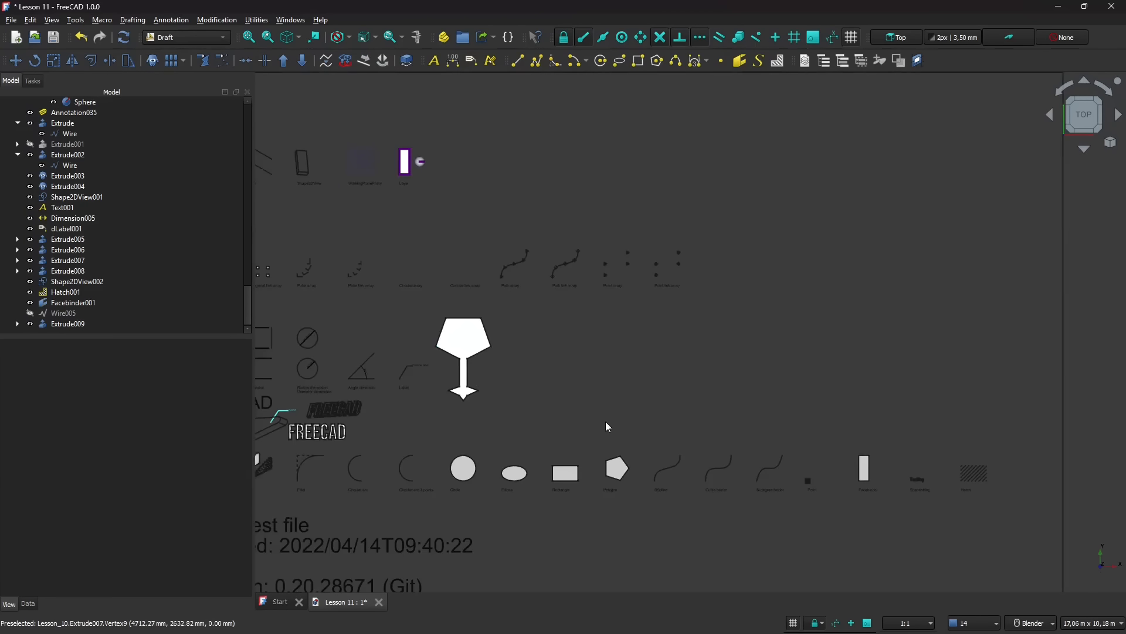
{"action": "scroll", "coordinate": [494, 337], "scroll_direction": "up", "scroll_amount": 6}
{"action": "scroll", "coordinate": [493, 283], "scroll_direction": "up", "scroll_amount": 1}
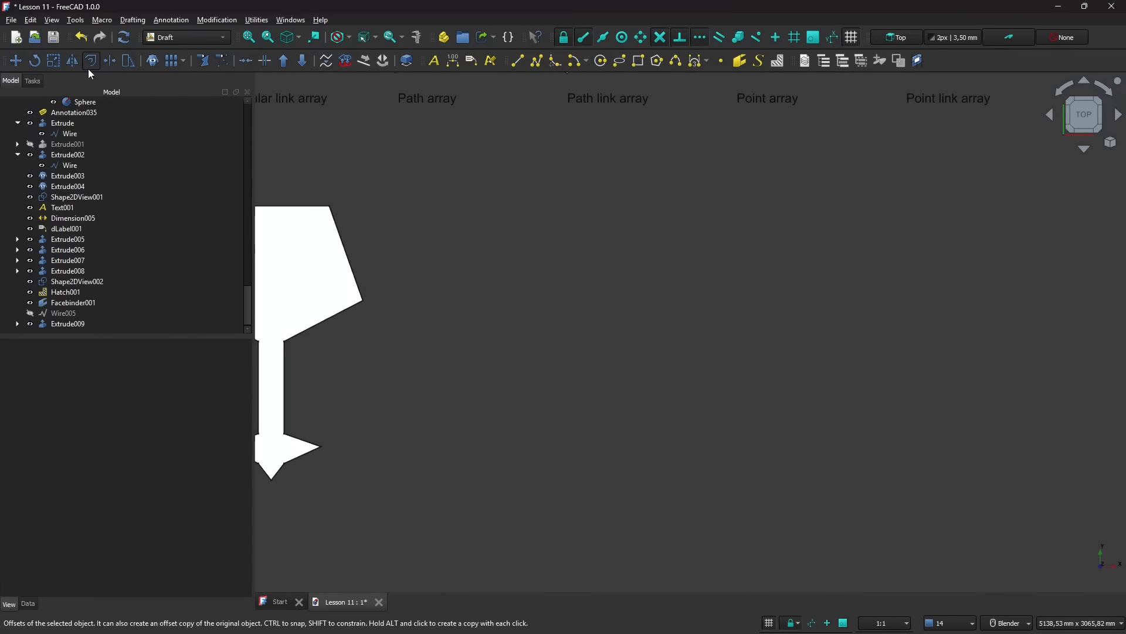
{"action": "left_click", "coordinate": [537, 61]}
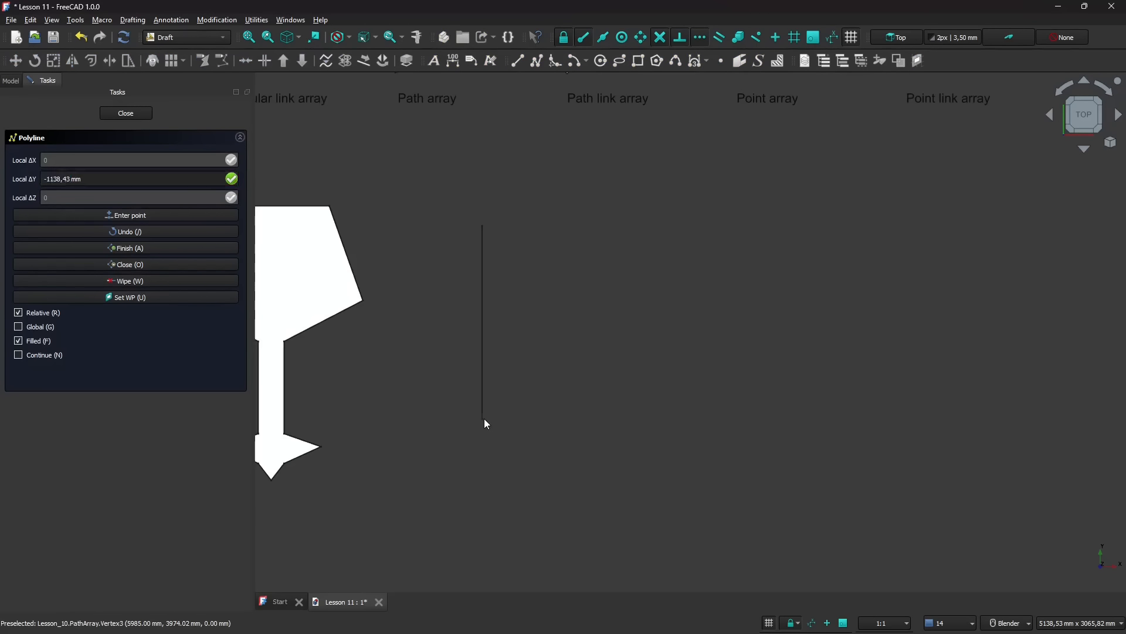
{"action": "left_click", "coordinate": [482, 418]}
{"action": "key", "text": "shift"}
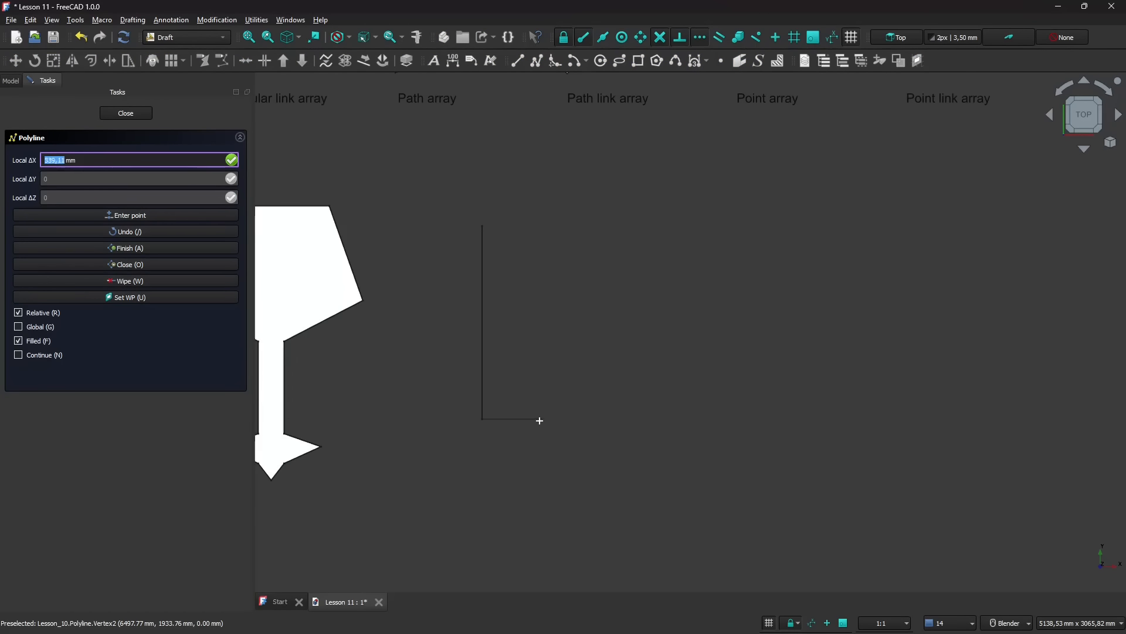
{"action": "left_click", "coordinate": [648, 421]}
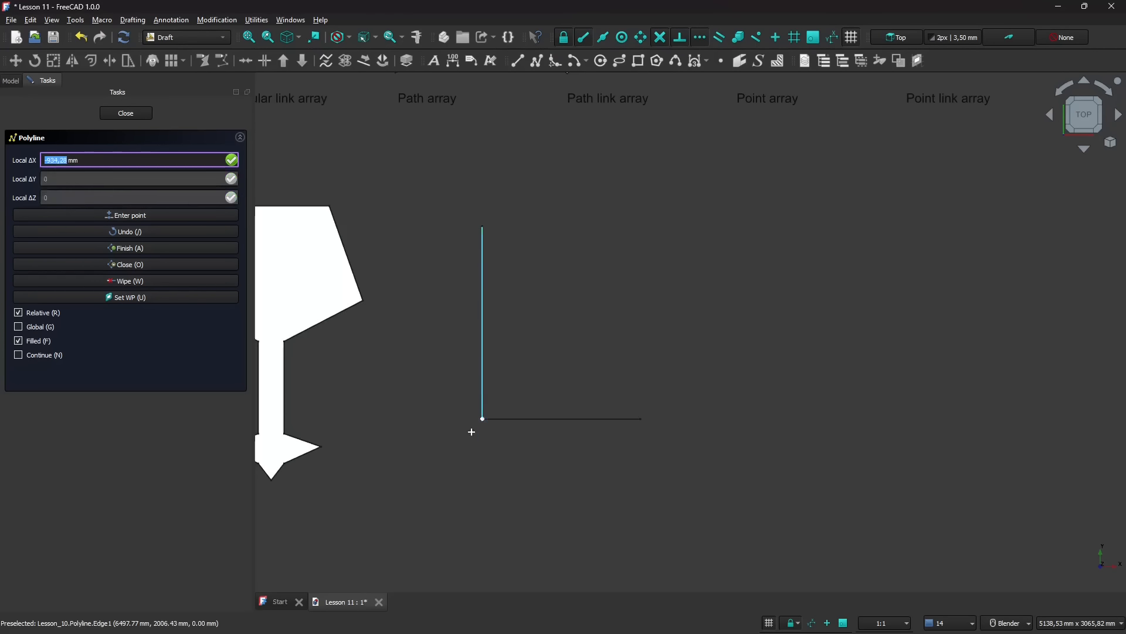
{"action": "key", "text": "Tab"}
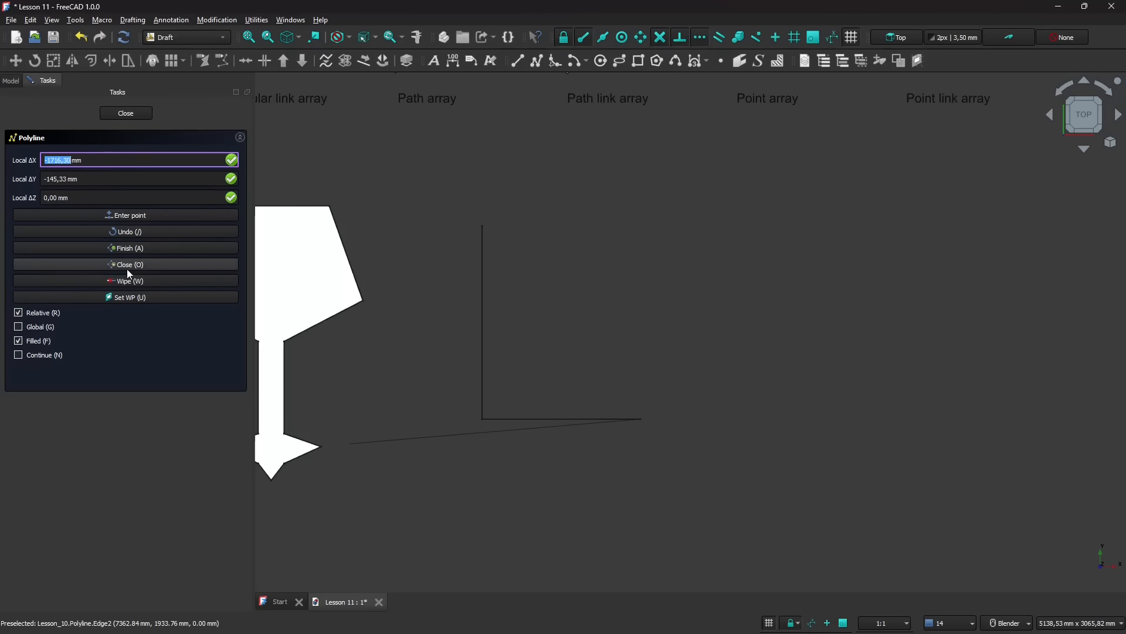
{"action": "left_click", "coordinate": [134, 247]}
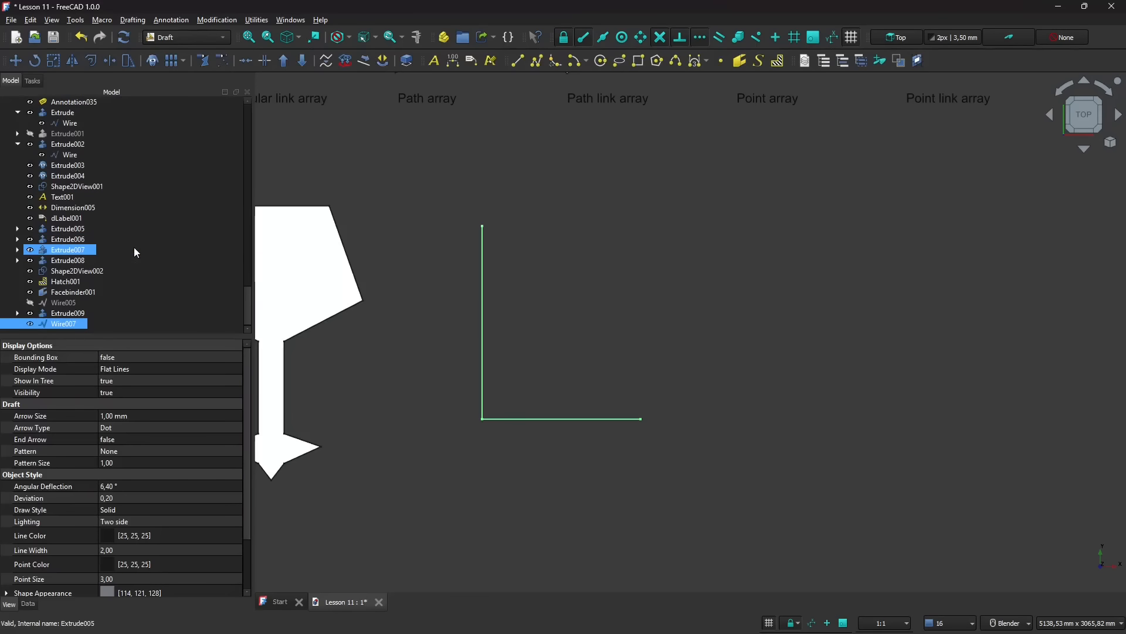
{"action": "left_click", "coordinate": [551, 372]}
{"action": "scroll", "coordinate": [507, 413], "scroll_direction": "down", "scroll_amount": 2}
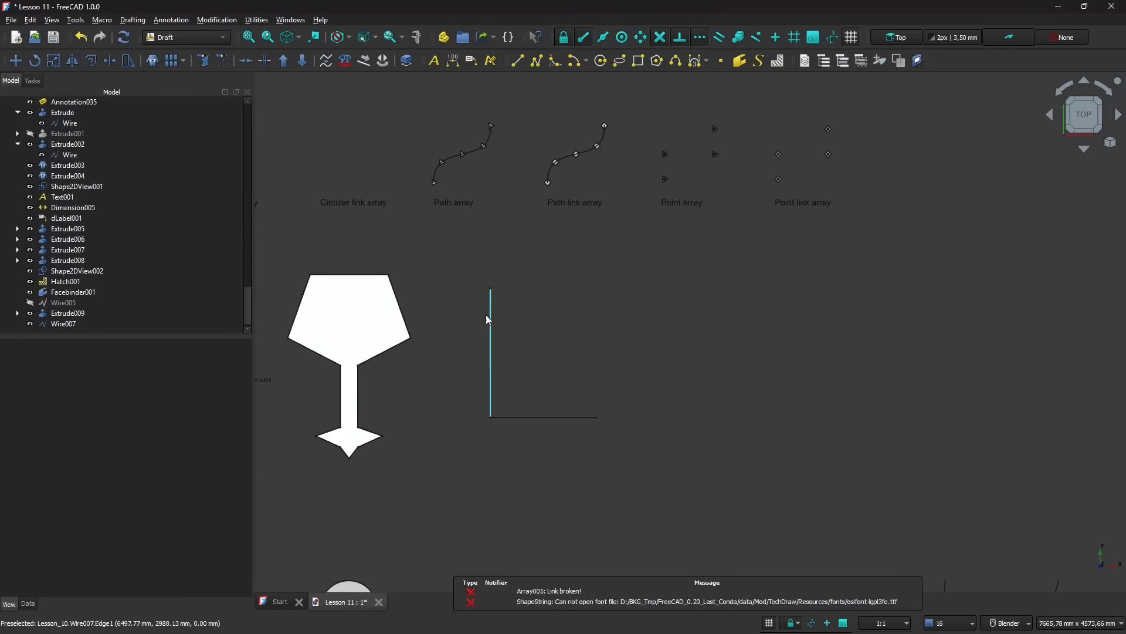
{"action": "scroll", "coordinate": [627, 415], "scroll_direction": "up", "scroll_amount": 2}
{"action": "left_click", "coordinate": [462, 349]}
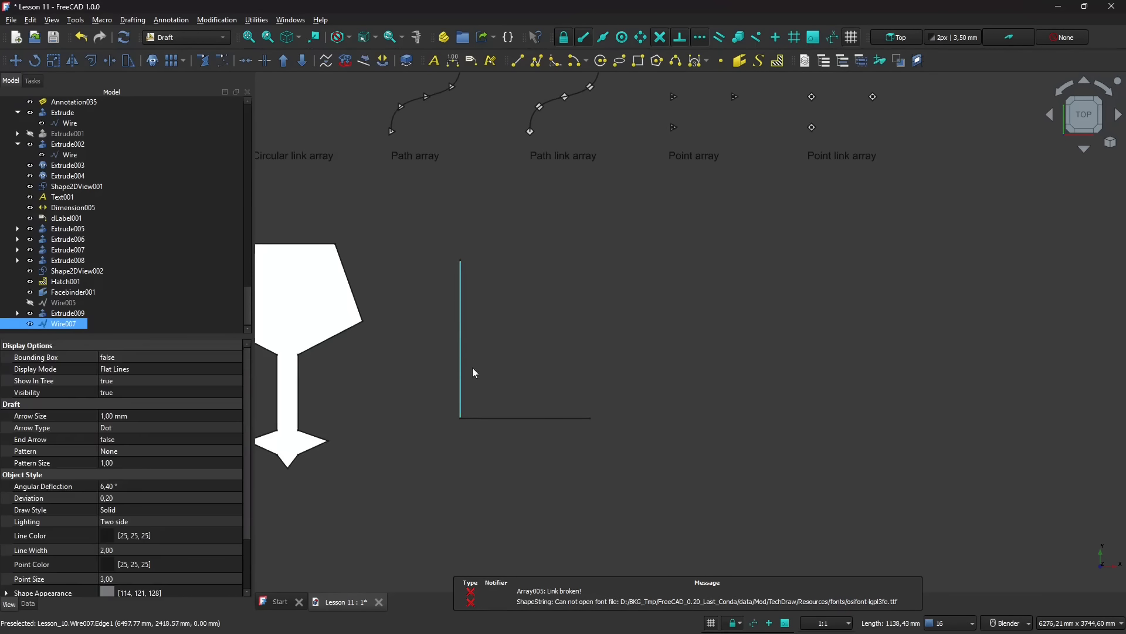
{"action": "left_click", "coordinate": [482, 392]}
{"action": "scroll", "coordinate": [482, 393], "scroll_direction": "up", "scroll_amount": 1}
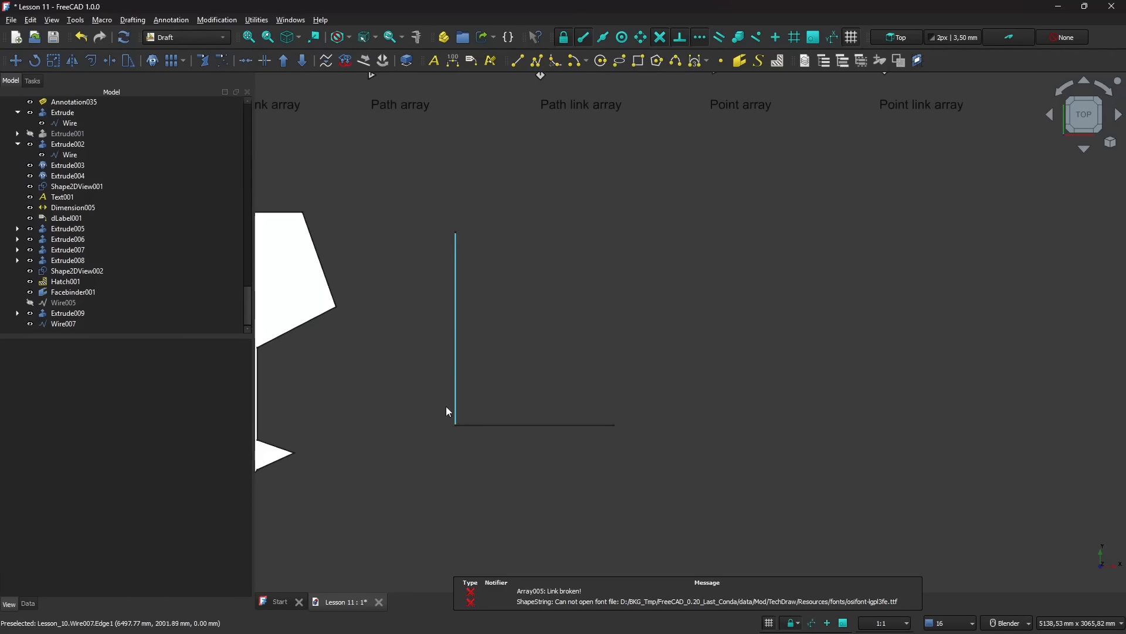
{"action": "left_click", "coordinate": [93, 64]}
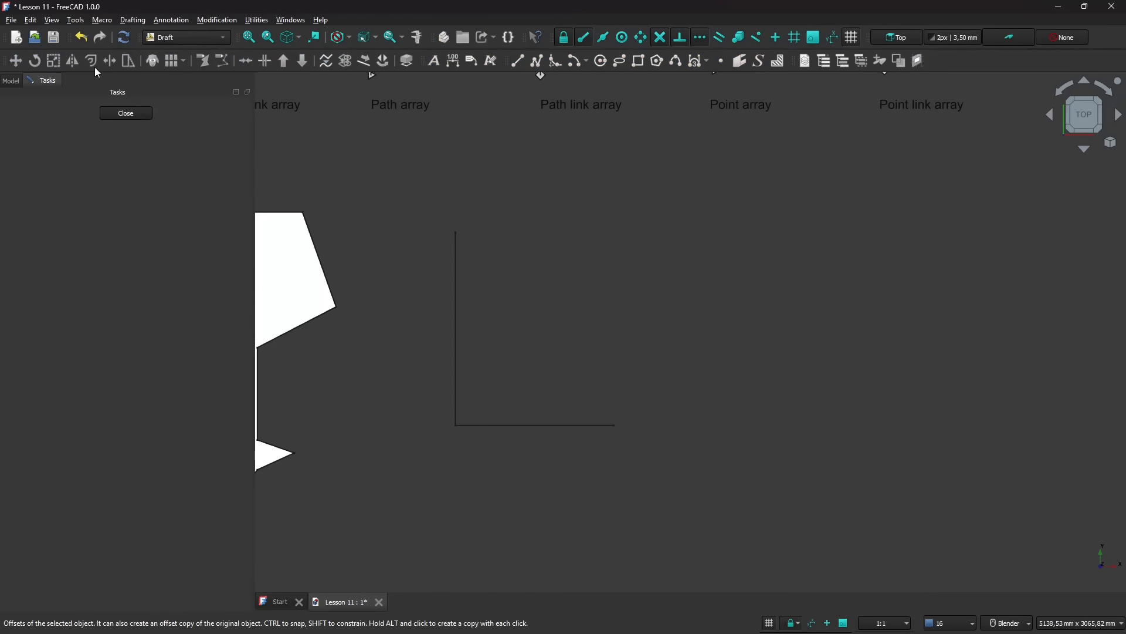
{"action": "left_click", "coordinate": [455, 315]}
{"action": "key", "text": "Escape"}
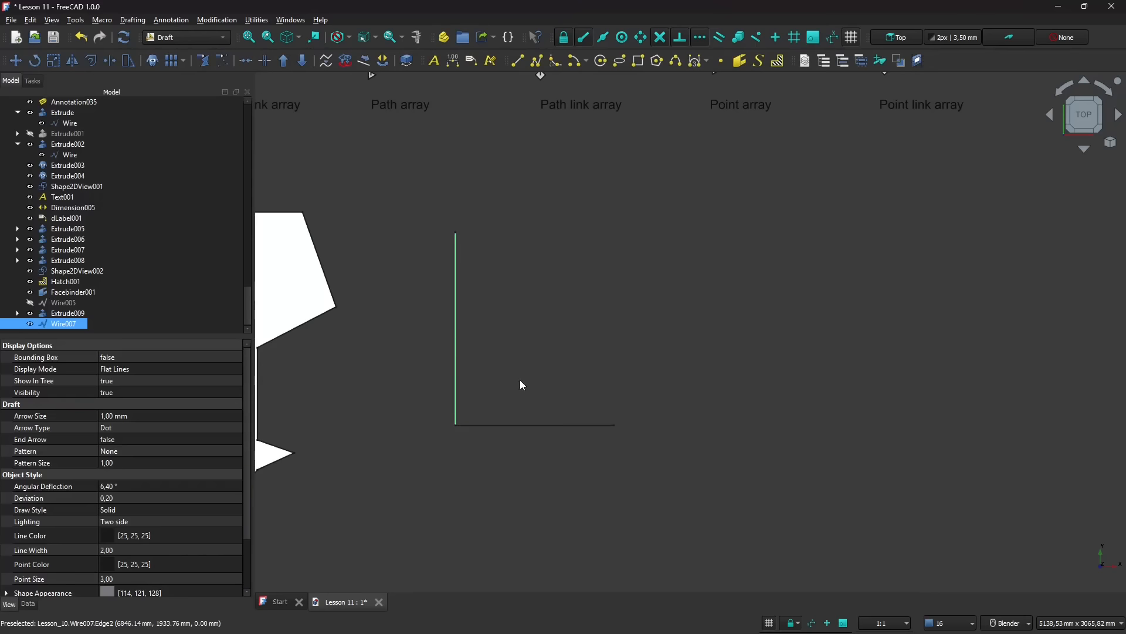
{"action": "left_click", "coordinate": [519, 336]}
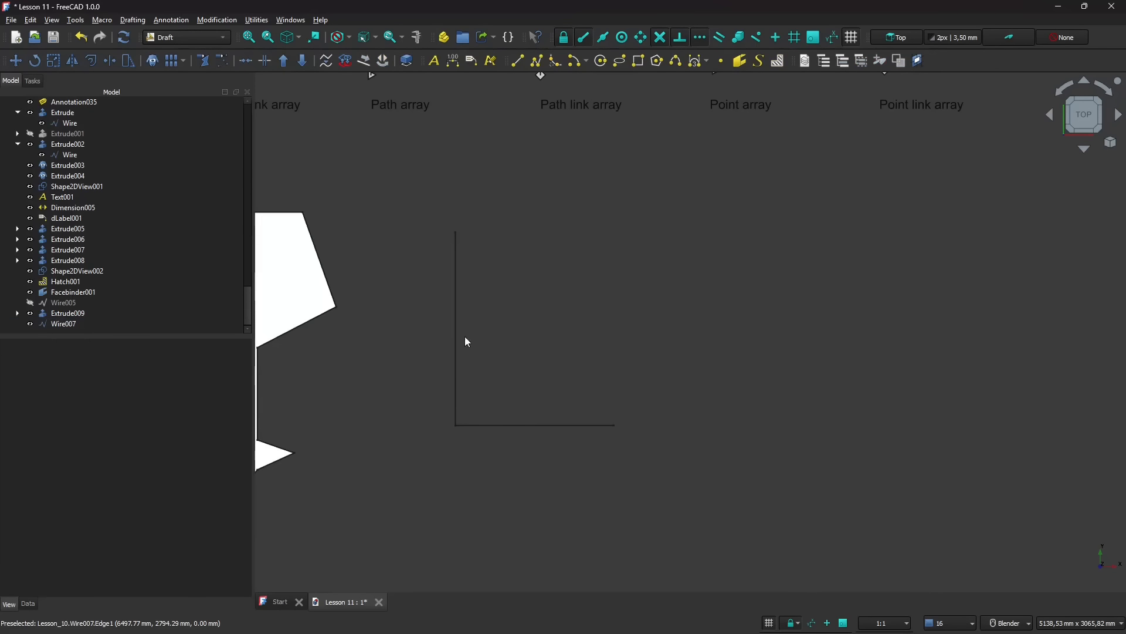
- Offset a copy of the whole L-shaped polyline about 115 mm toward its inner side
{"action": "left_click", "coordinate": [457, 346]}
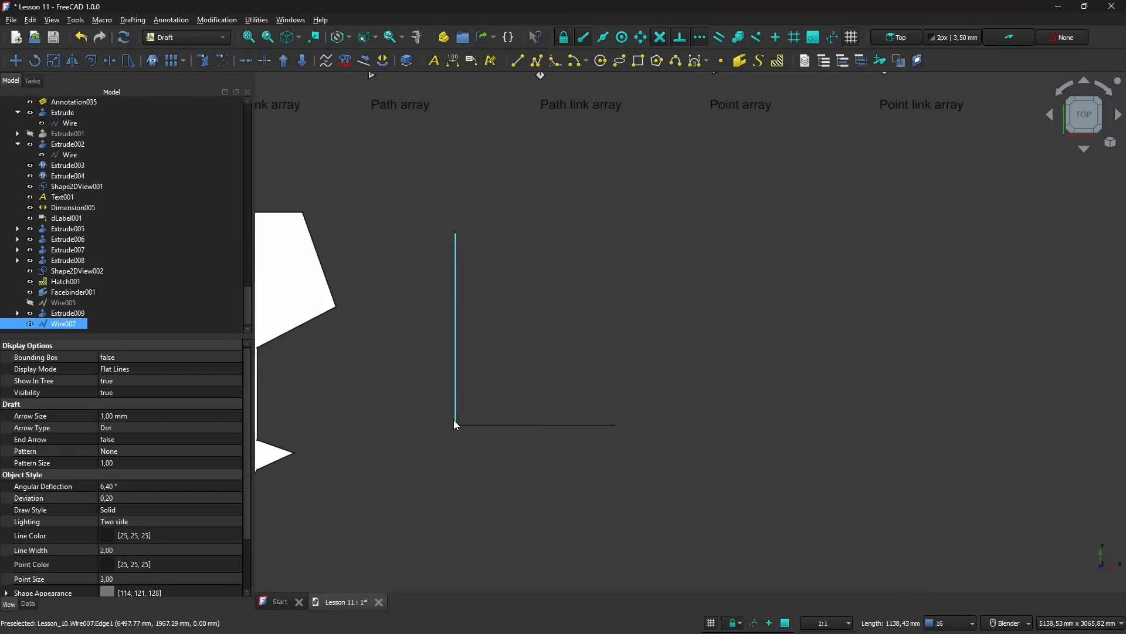
{"action": "left_click", "coordinate": [485, 426], "text": "ctrl"}
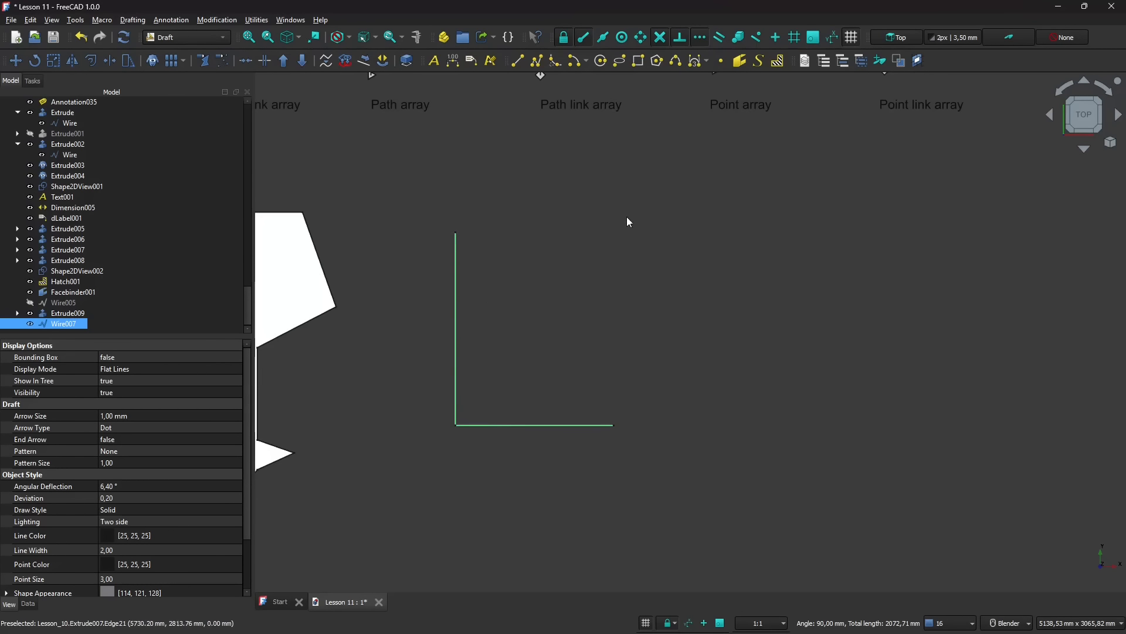
{"action": "left_click", "coordinate": [62, 313]}
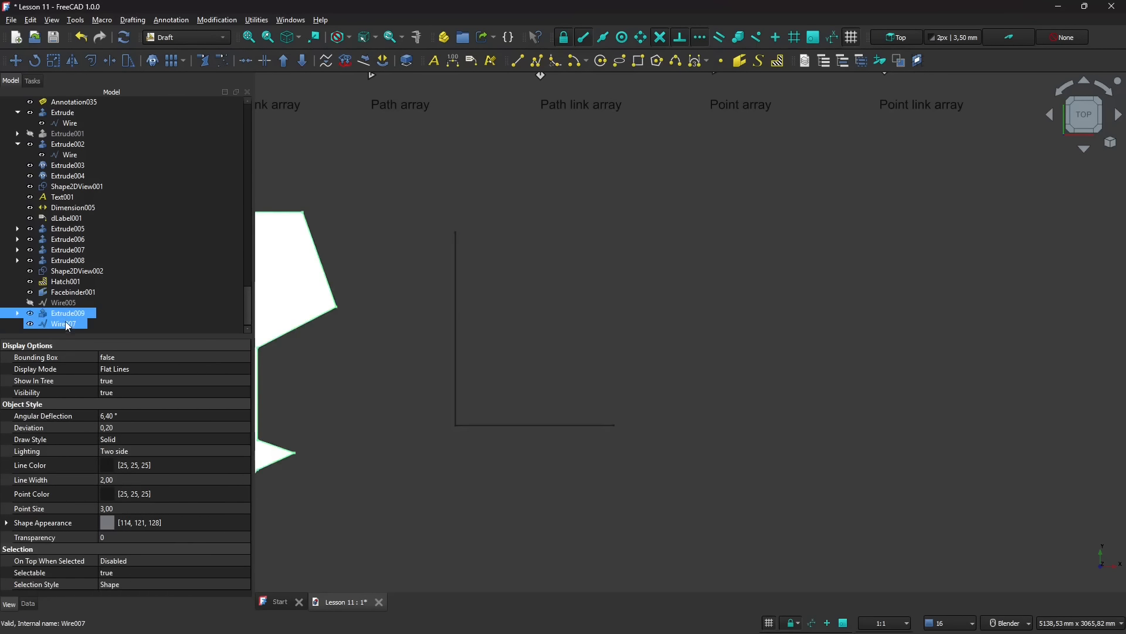
{"action": "left_click", "coordinate": [65, 323]}
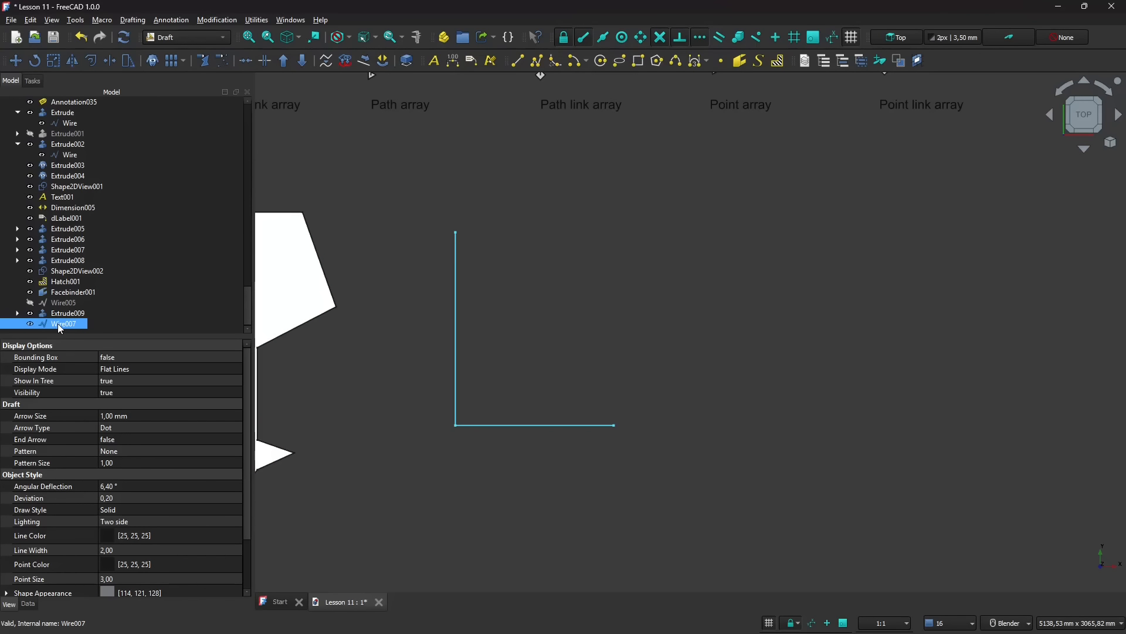
{"action": "left_click", "coordinate": [88, 62]}
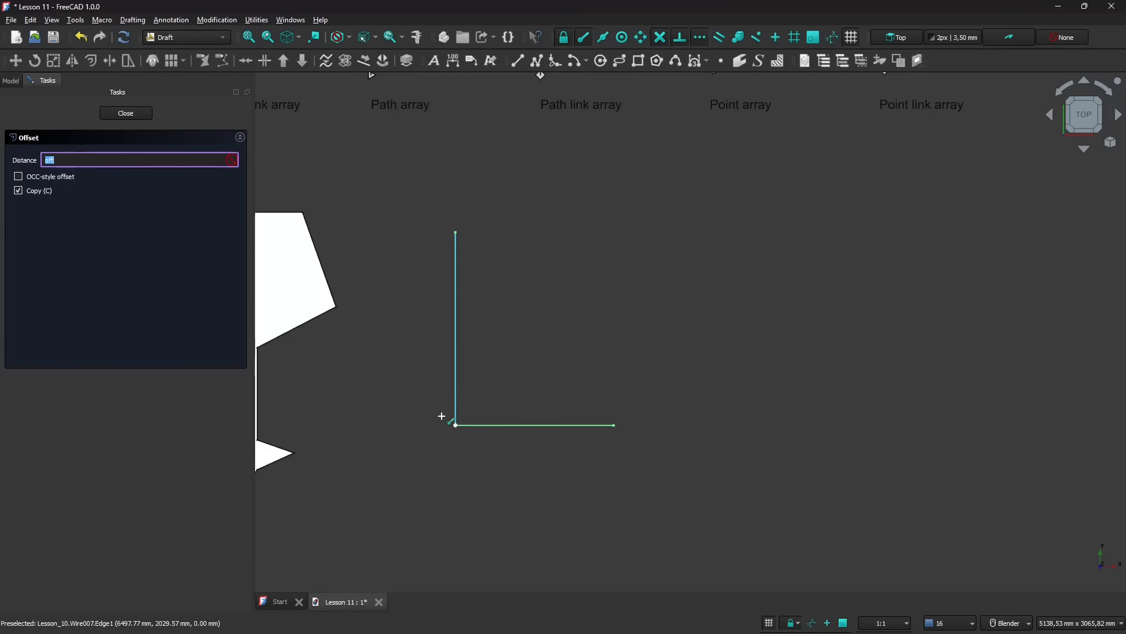
{"action": "scroll", "coordinate": [441, 421], "scroll_direction": "up", "scroll_amount": 1}
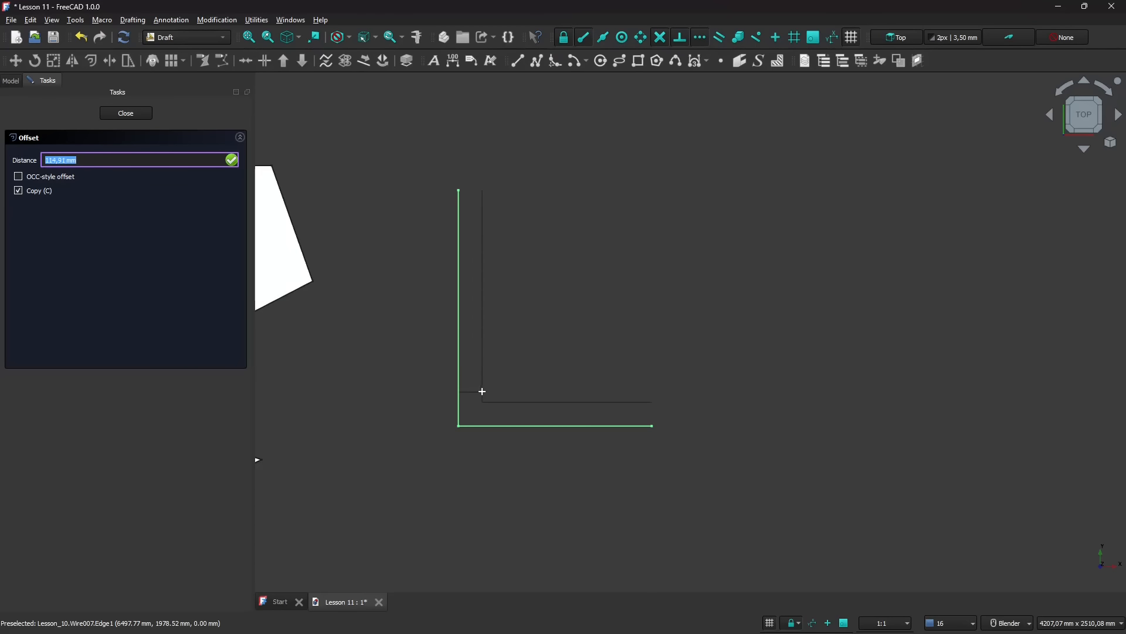
{"action": "left_click", "coordinate": [482, 391]}
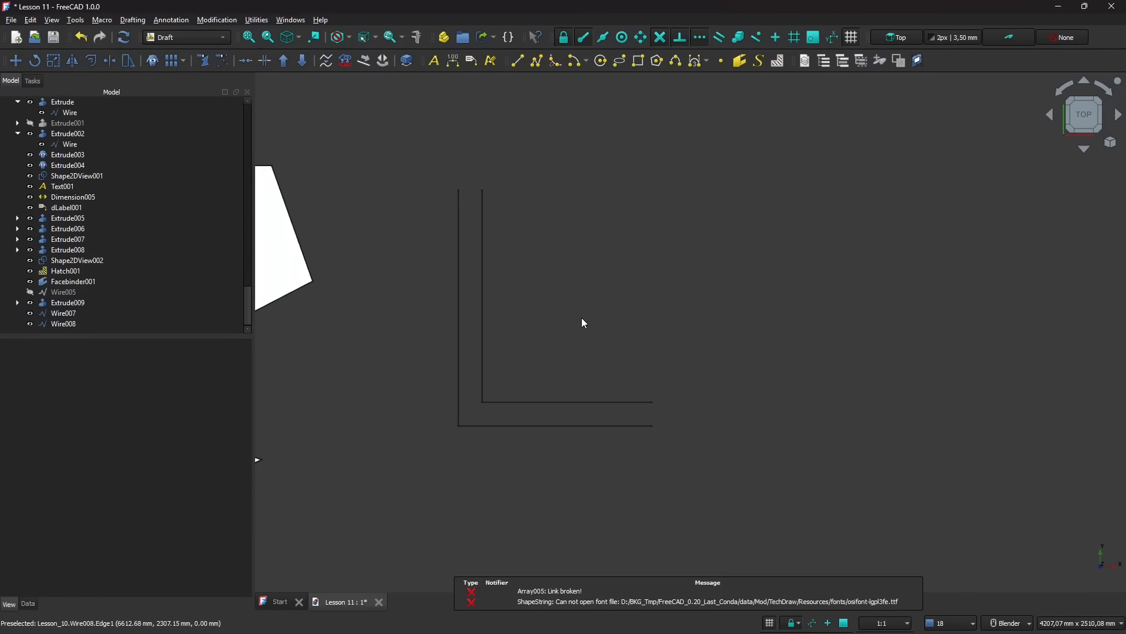
{"action": "scroll", "coordinate": [533, 404], "scroll_direction": "down", "scroll_amount": 3}
{"action": "scroll", "coordinate": [653, 430], "scroll_direction": "up", "scroll_amount": 2}
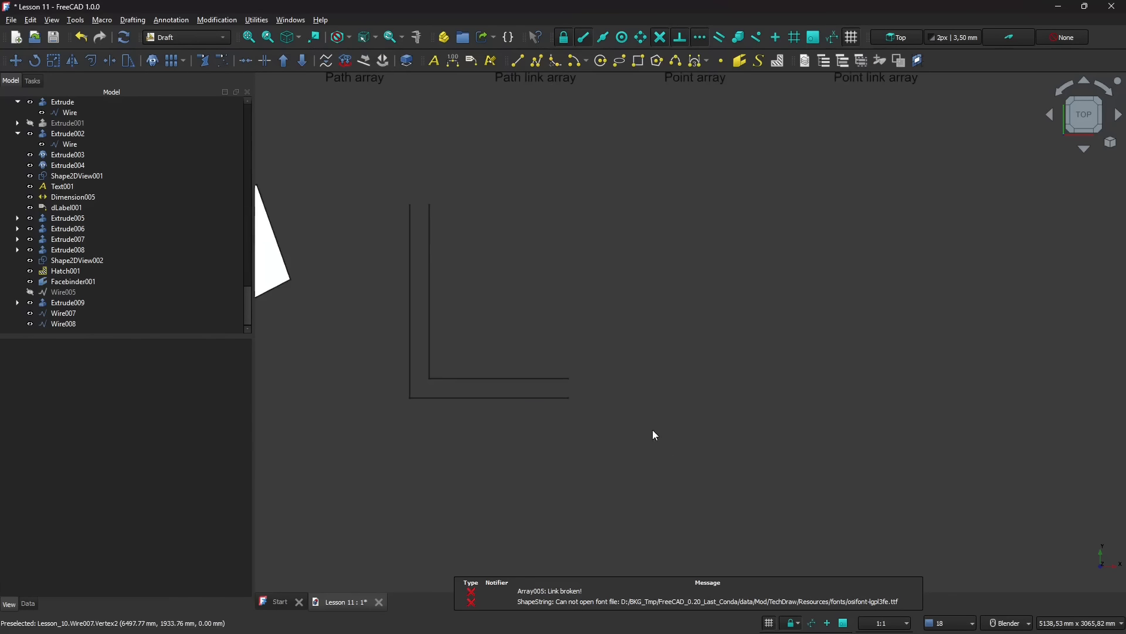
{"action": "scroll", "coordinate": [412, 218], "scroll_direction": "up", "scroll_amount": 1}
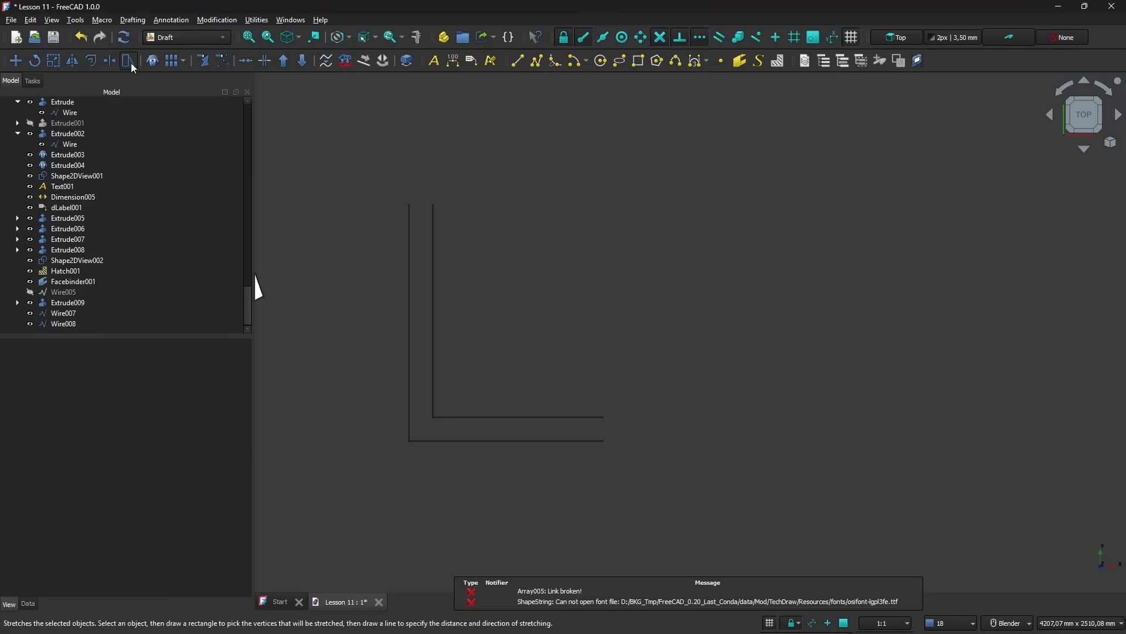
- Draw two straight lines that close both open ends between the L-shaped polyline and its offset copy
{"action": "left_click", "coordinate": [518, 61]}
{"action": "scroll", "coordinate": [420, 181], "scroll_direction": "up", "scroll_amount": 1}
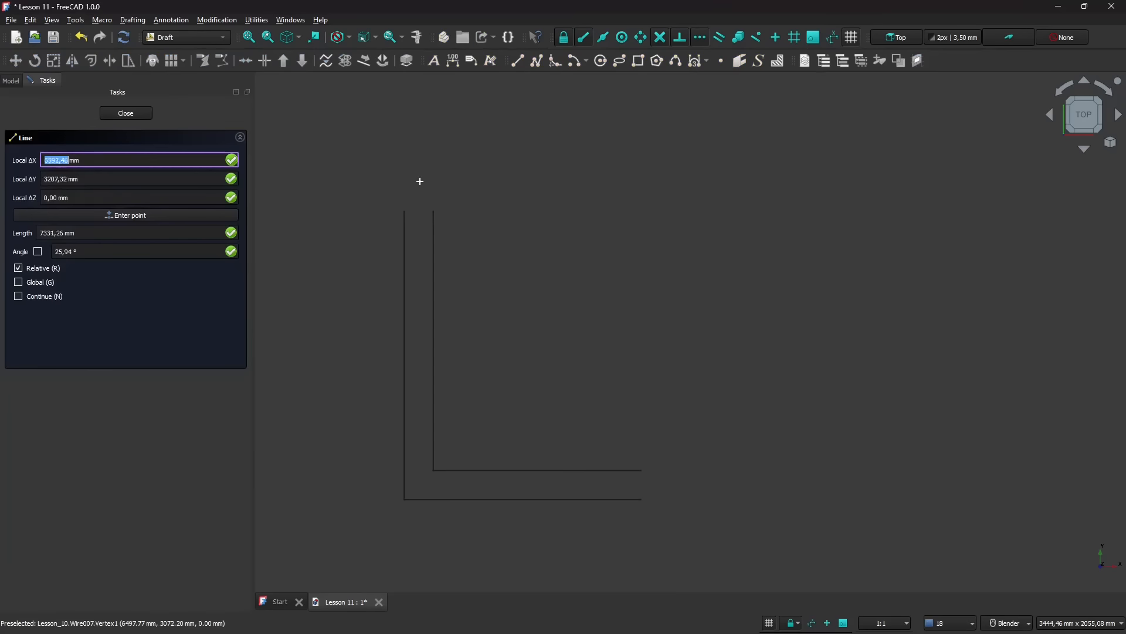
{"action": "left_click", "coordinate": [404, 212]}
{"action": "left_click", "coordinate": [434, 212]}
{"action": "scroll", "coordinate": [585, 233], "scroll_direction": "down", "scroll_amount": 1}
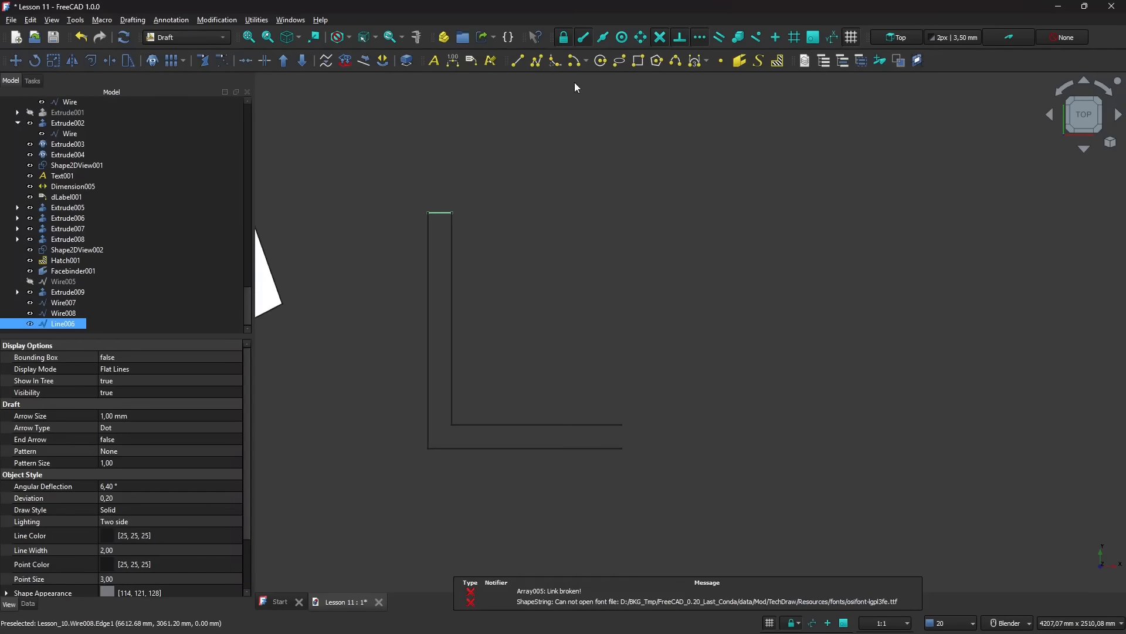
{"action": "left_click", "coordinate": [521, 64]}
{"action": "left_click", "coordinate": [622, 424]}
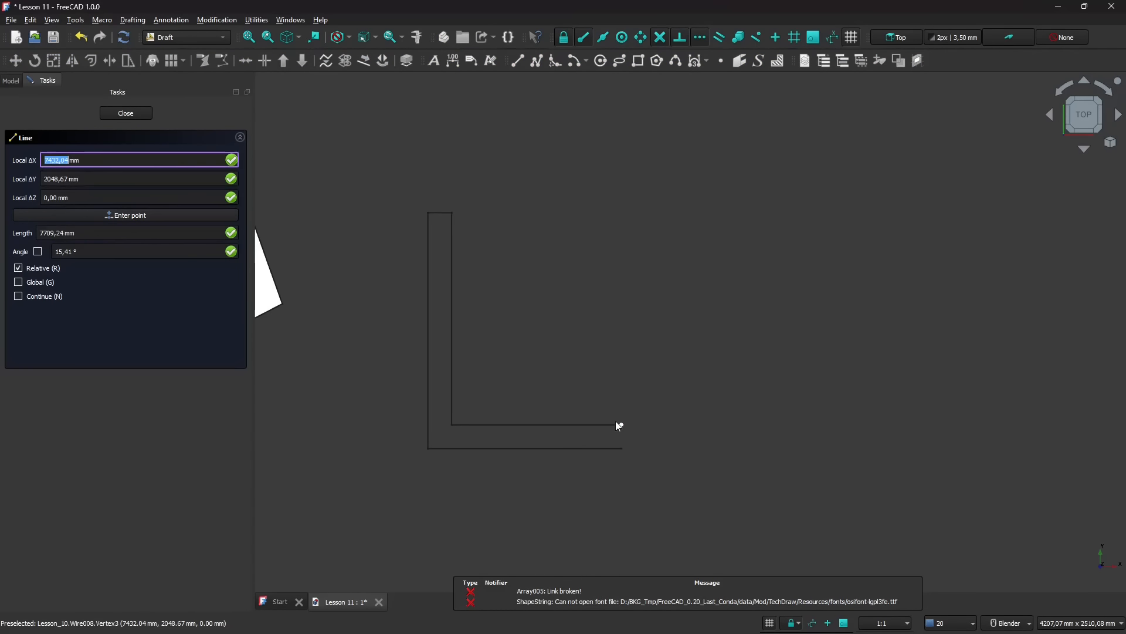
{"action": "left_click", "coordinate": [623, 455]}
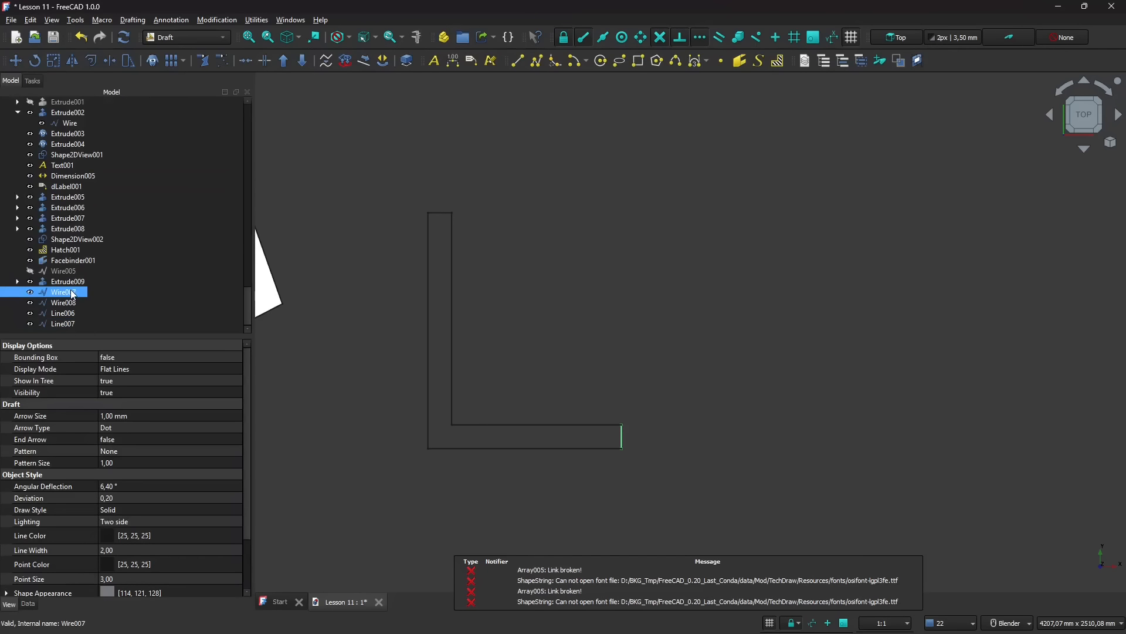
- Join the L-shaped polyline, its offset copy and the two end lines into a single closed wire
{"action": "left_click", "coordinate": [61, 292]}
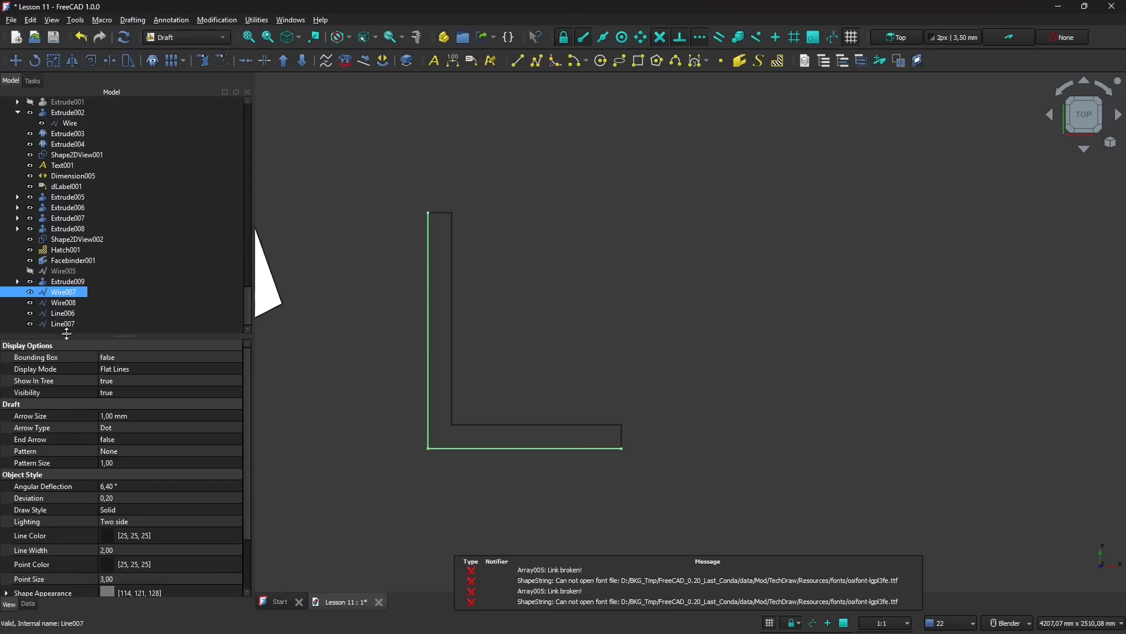
{"action": "mouse_move", "coordinate": [64, 313]}
{"action": "left_mouse_down"}
{"action": "mouse_move", "coordinate": [64, 329]}
{"action": "mouse_move", "coordinate": [71, 293]}
{"action": "left_mouse_up"}
{"action": "left_click", "coordinate": [68, 292]}
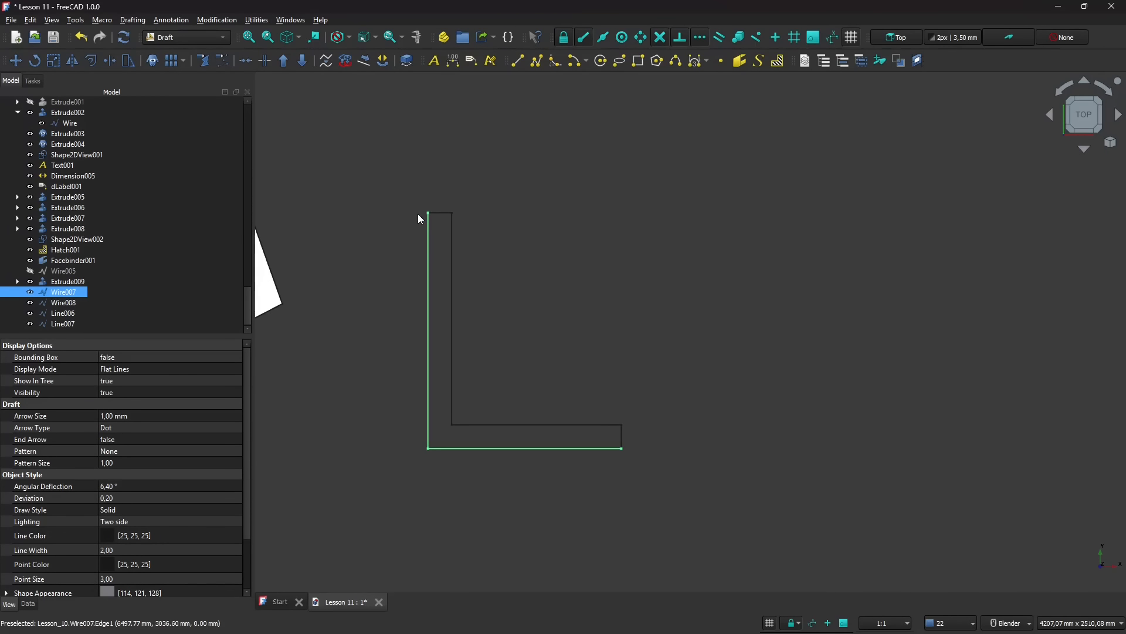
{"action": "left_click_drag", "start_coordinate": [68, 294], "coordinate": [63, 315]}
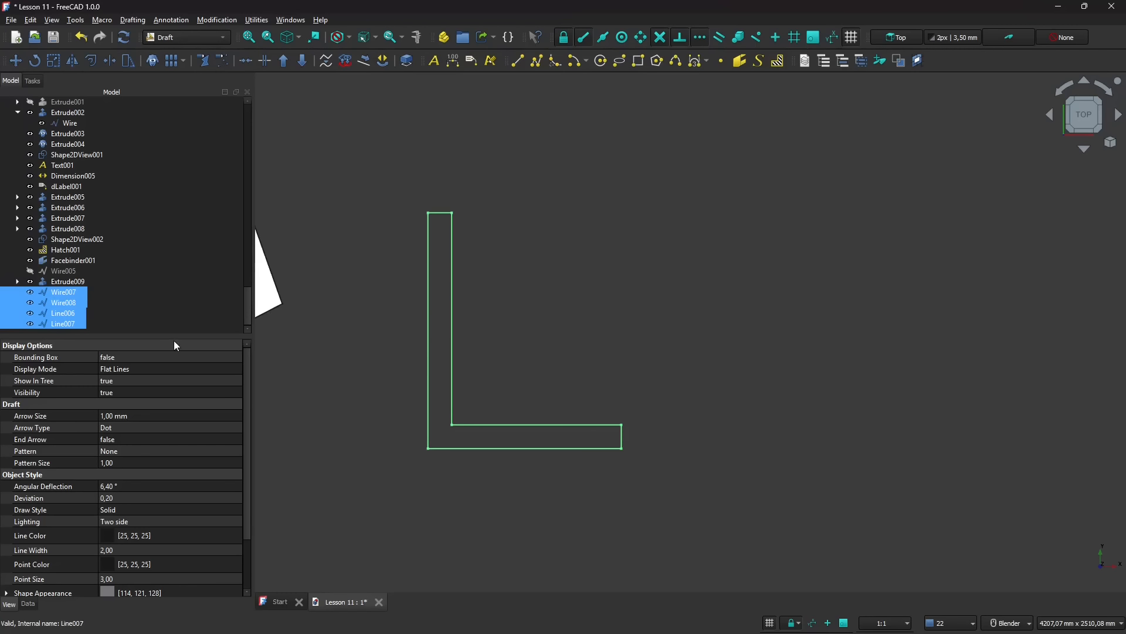
{"action": "left_click", "coordinate": [247, 64]}
{"action": "scroll", "coordinate": [775, 234], "scroll_direction": "down", "scroll_amount": 1}
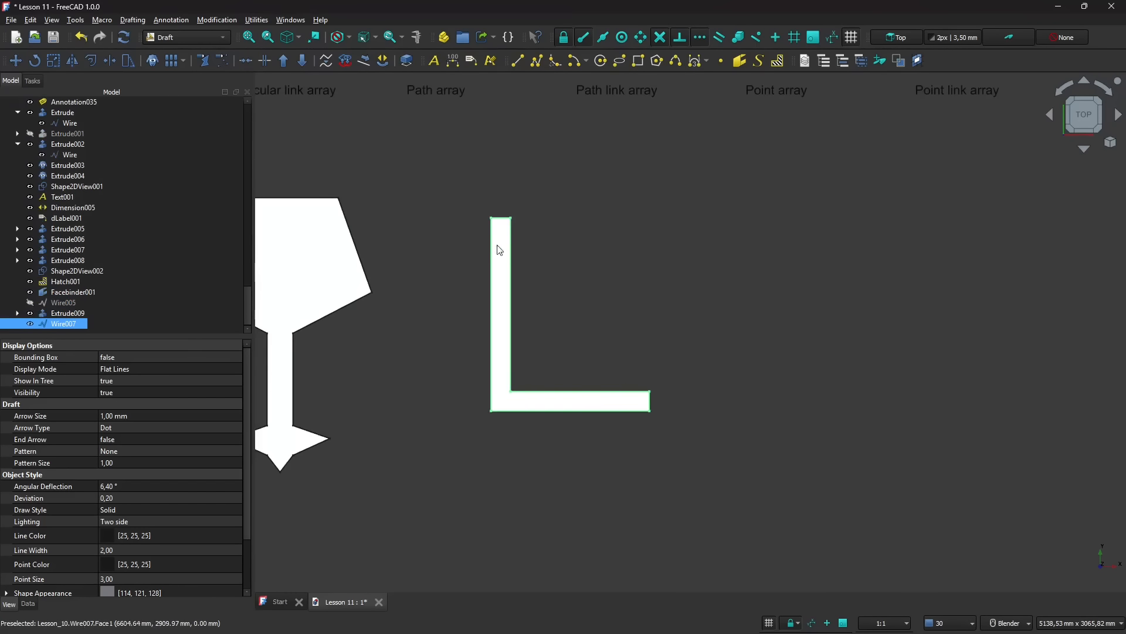
- Examine the face of the joined L-shaped wire from an angled view, then return to the top view
{"action": "left_click", "coordinate": [470, 260]}
{"action": "scroll", "coordinate": [470, 260], "scroll_direction": "up", "scroll_amount": 1}
{"action": "left_click", "coordinate": [514, 241]}
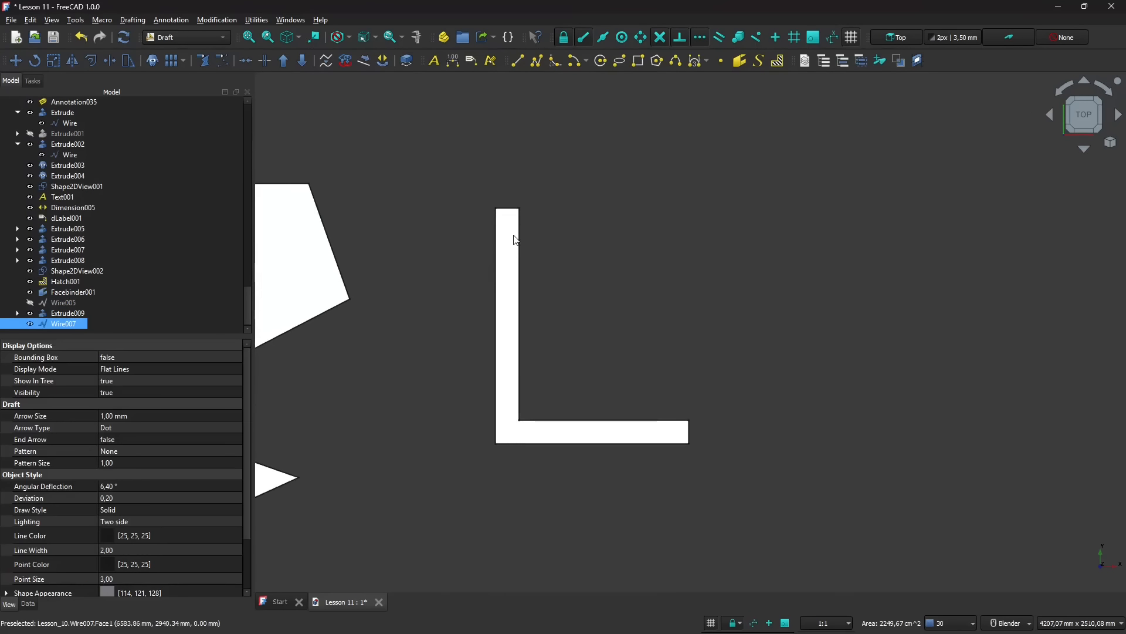
{"action": "middle_click_drag", "start_coordinate": [574, 439], "coordinate": [578, 312]}
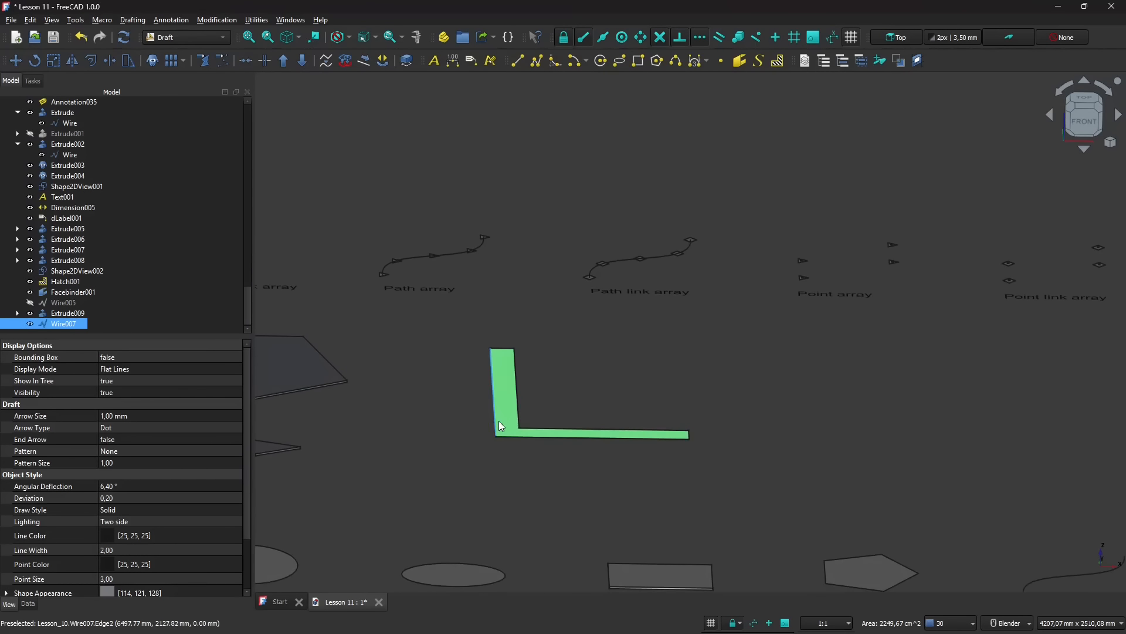
{"action": "middle_click_drag", "start_coordinate": [499, 420], "coordinate": [340, 340]}
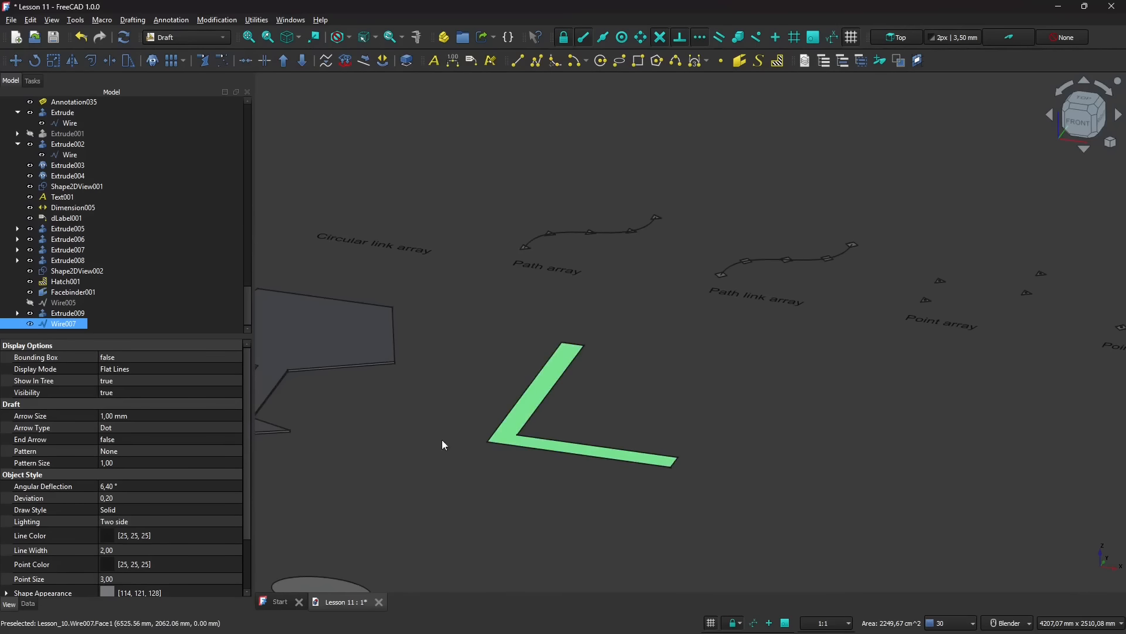
{"action": "left_click", "coordinate": [1084, 101]}
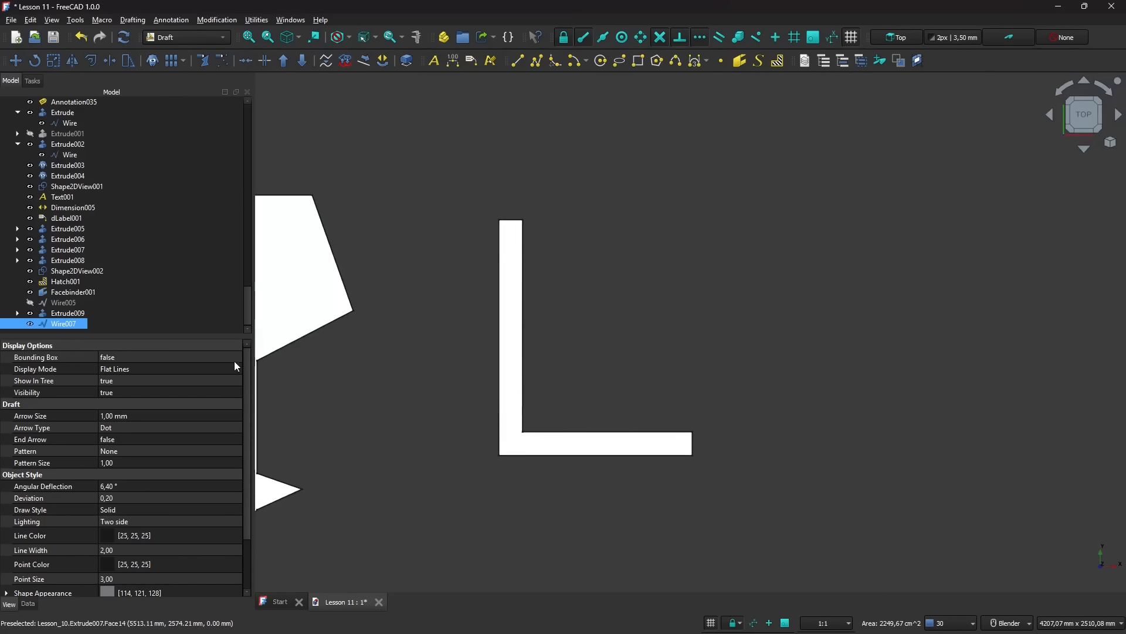
{"action": "left_click", "coordinate": [494, 322]}
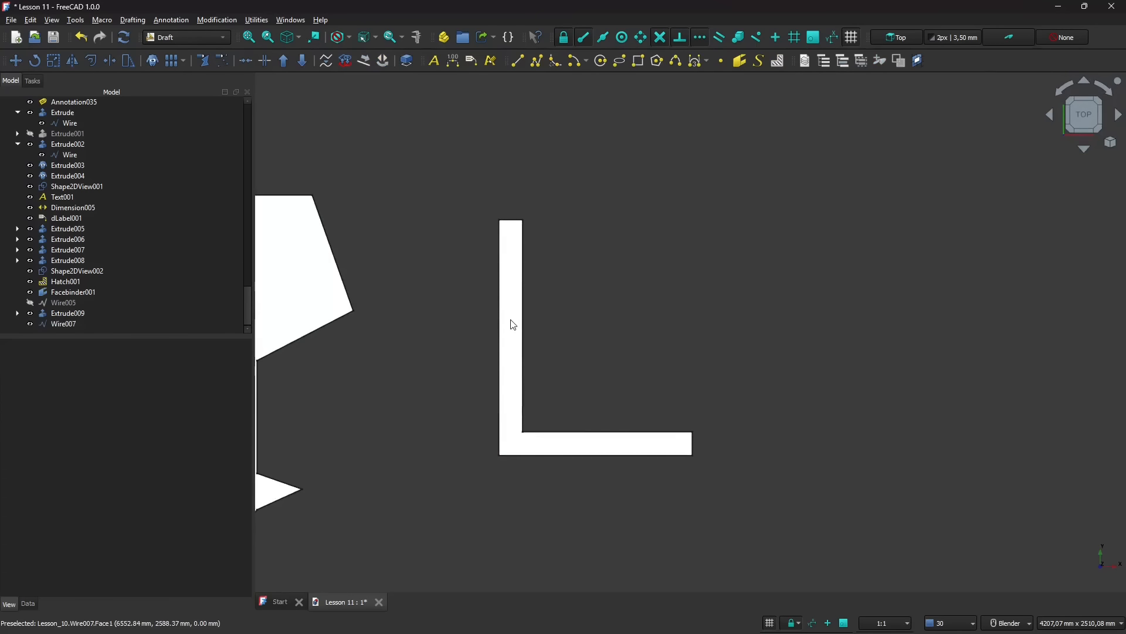
- Try setting the Closed property of the L-shaped wire to false, and undo that change
{"action": "left_click", "coordinate": [513, 325]}
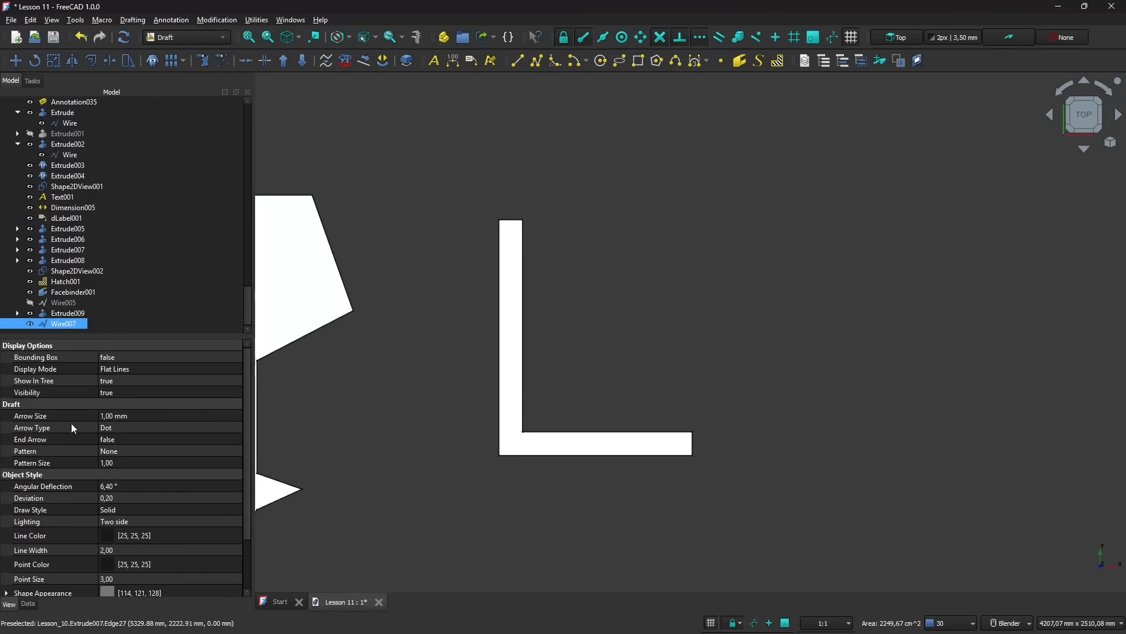
{"action": "scroll", "coordinate": [69, 438], "scroll_direction": "down", "scroll_amount": 1}
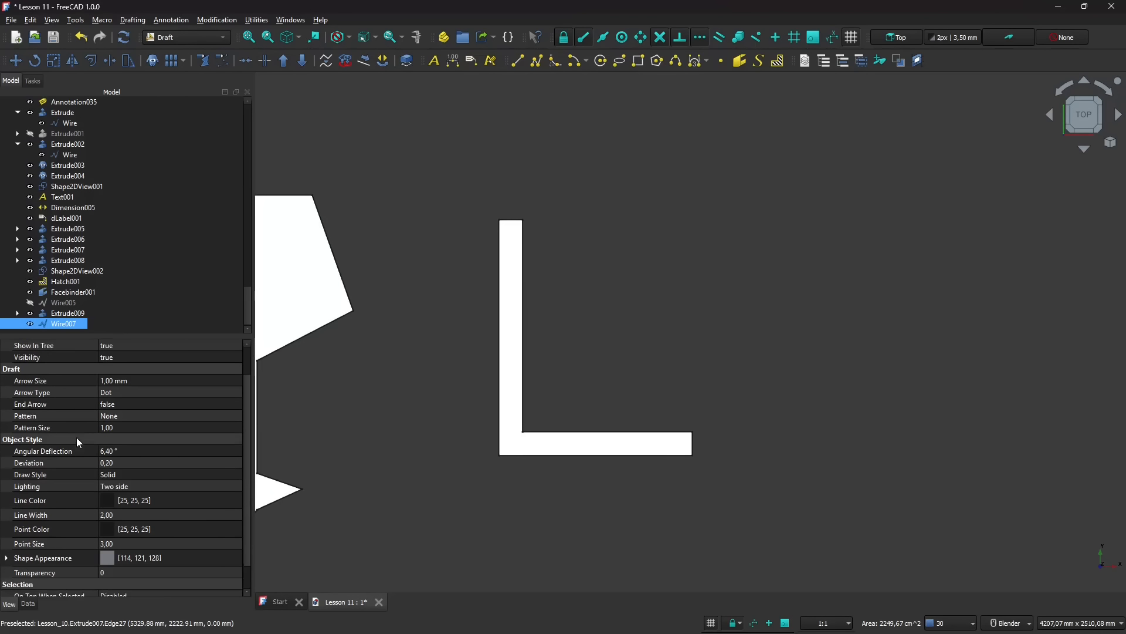
{"action": "left_click", "coordinate": [28, 604]}
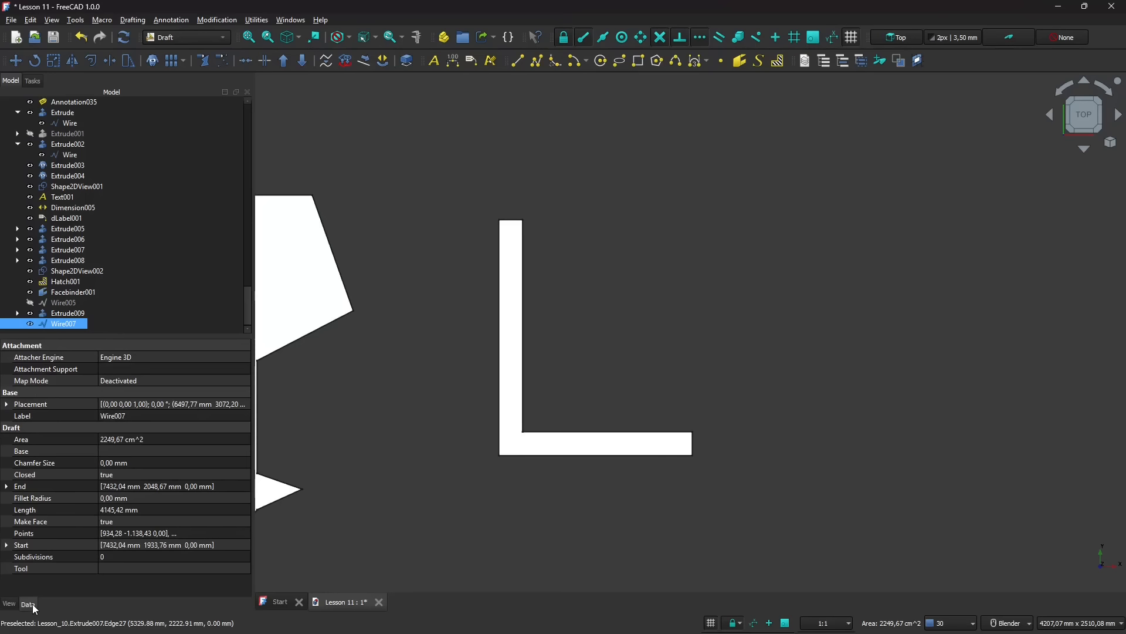
{"action": "left_click", "coordinate": [33, 479]}
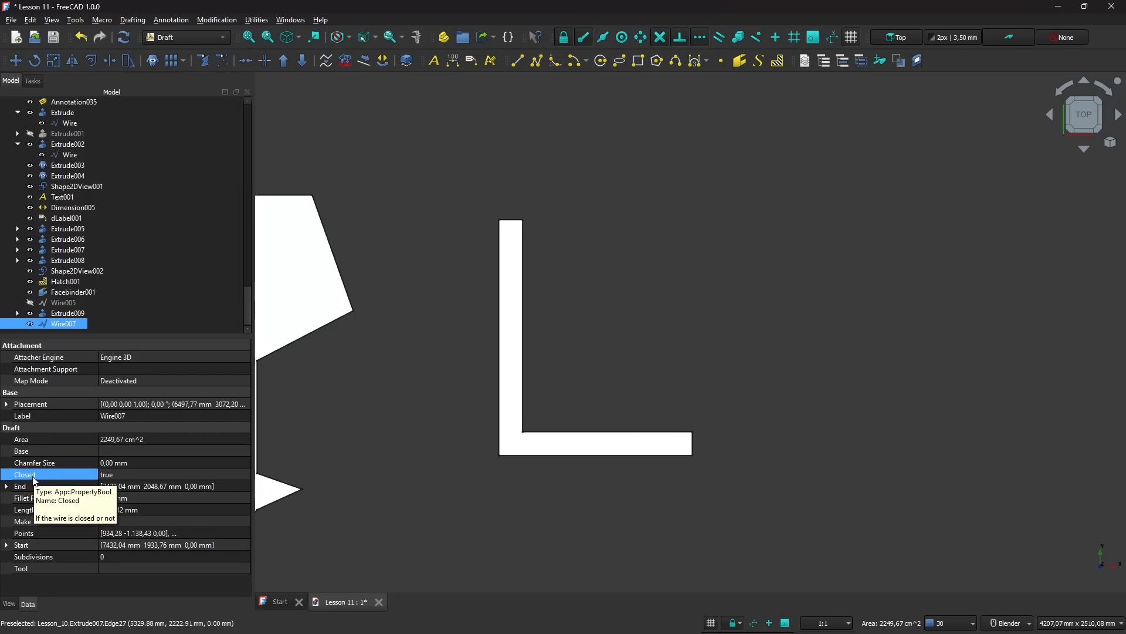
{"action": "left_click", "coordinate": [128, 480]}
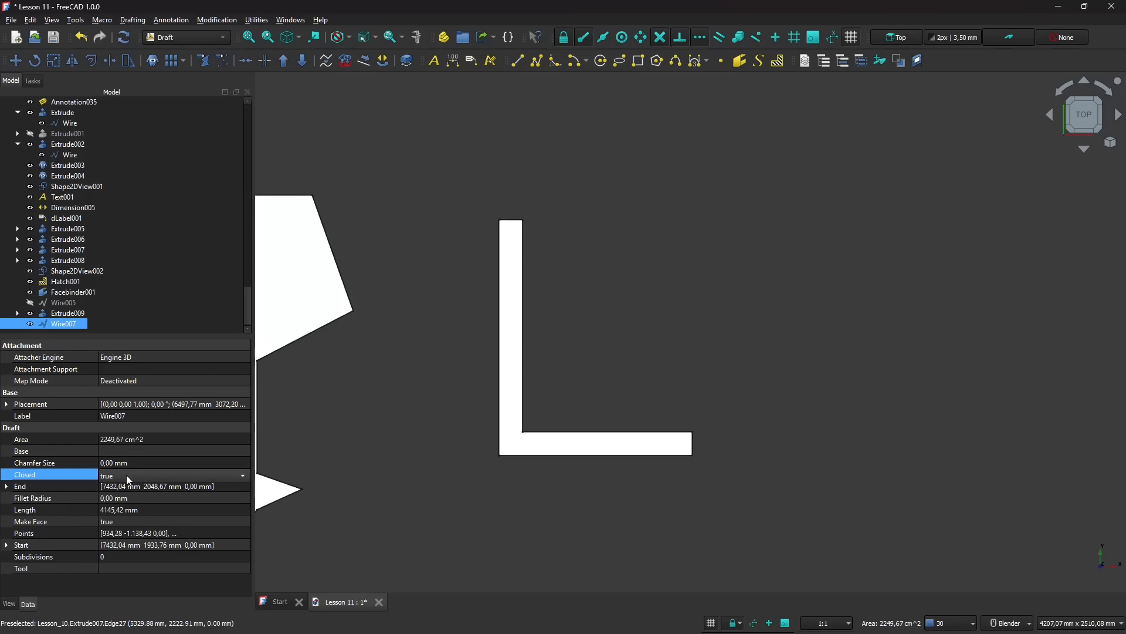
{"action": "left_click", "coordinate": [127, 477]}
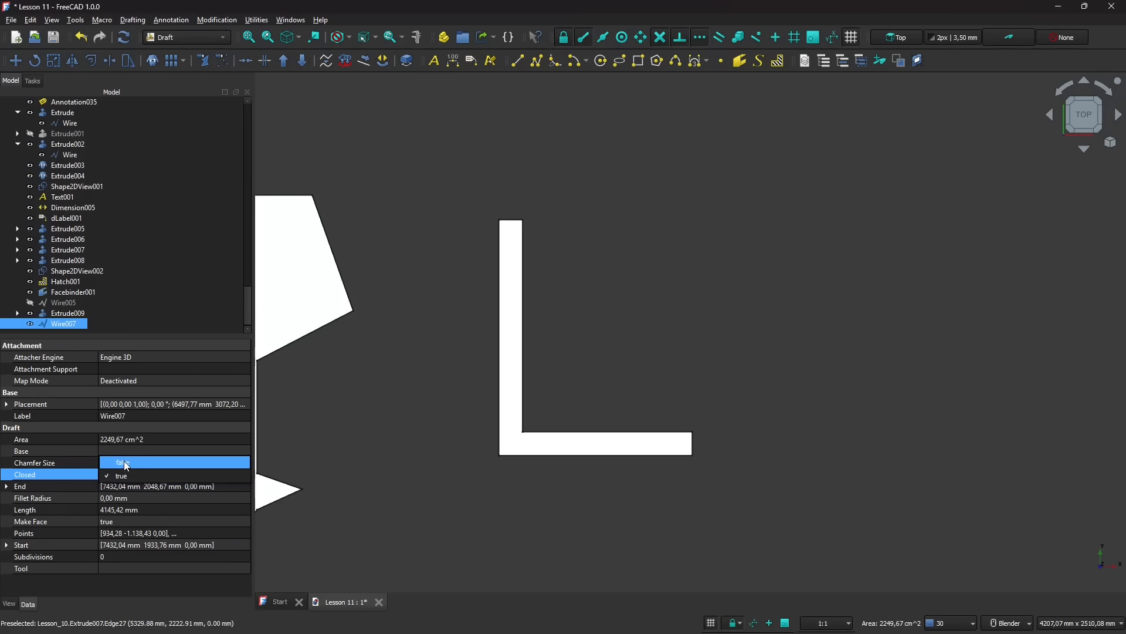
{"action": "left_click", "coordinate": [125, 464]}
{"action": "left_click", "coordinate": [108, 475]}
{"action": "left_click", "coordinate": [108, 475]}
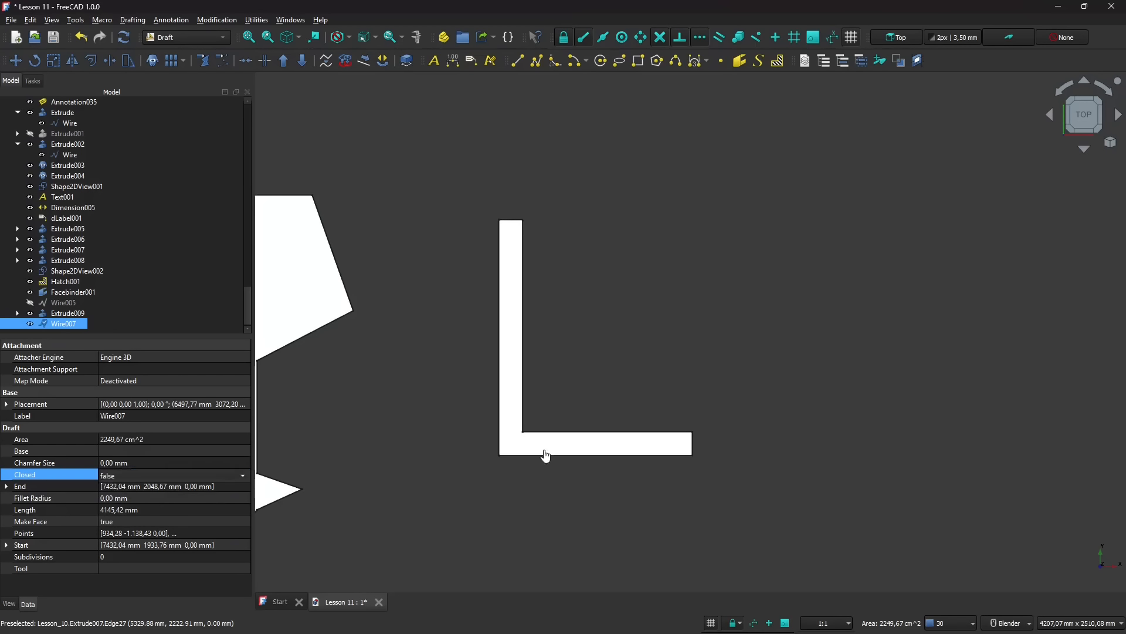
{"action": "left_click", "coordinate": [543, 453]}
{"action": "left_click", "coordinate": [704, 435]}
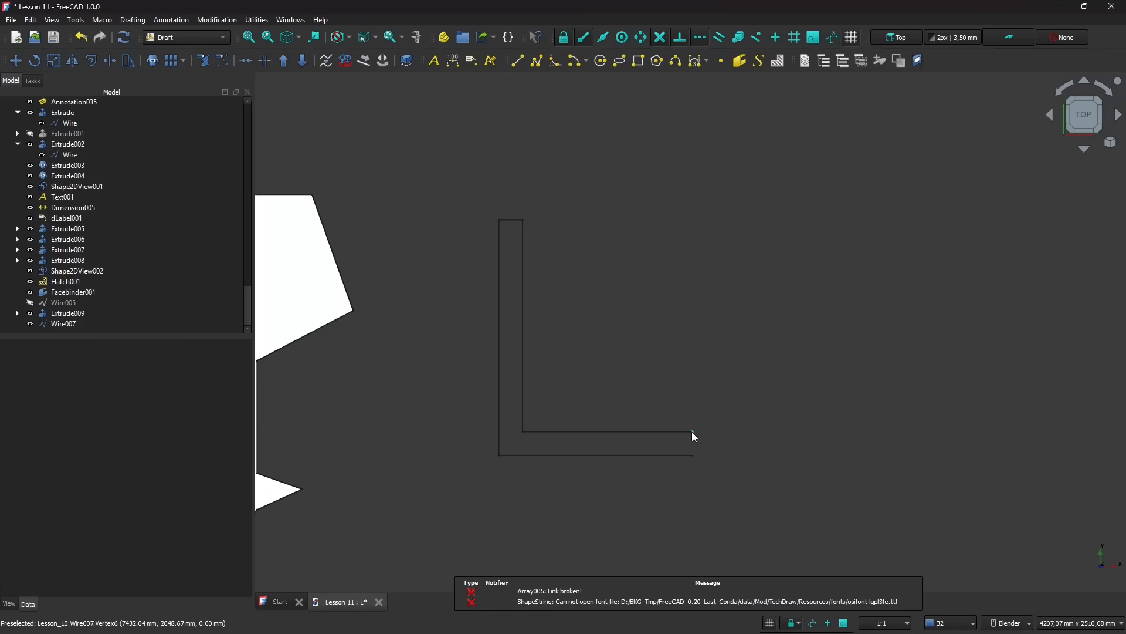
{"action": "key", "text": "ctrl+z"}
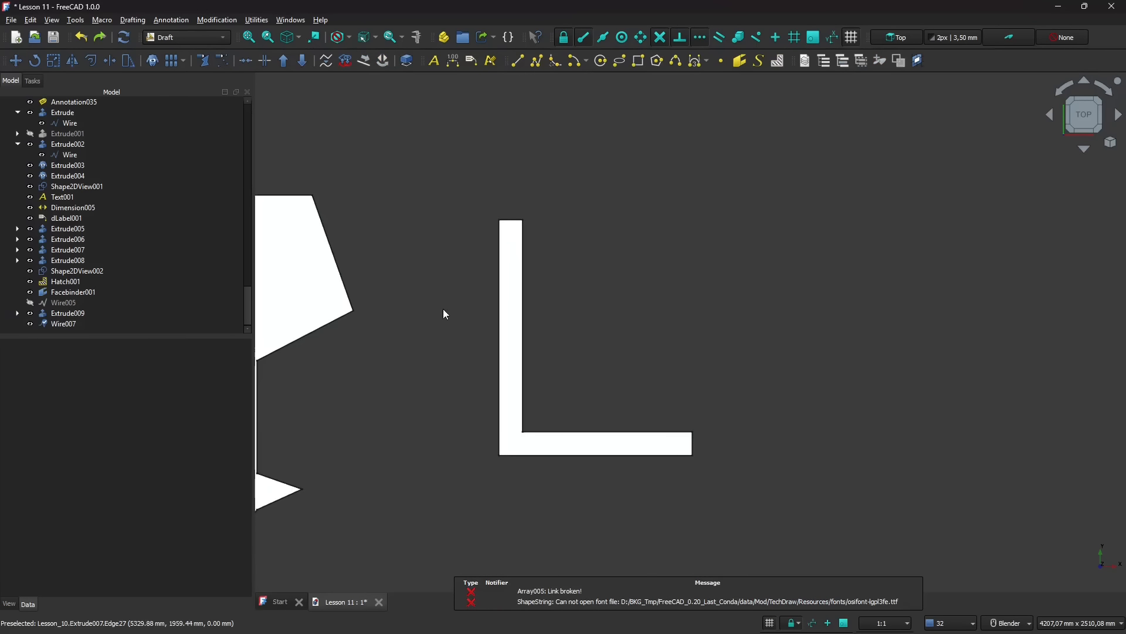
- Set the Fillet Radius of the L-shaped wire to 30 mm to round its corners
{"action": "left_click", "coordinate": [508, 306]}
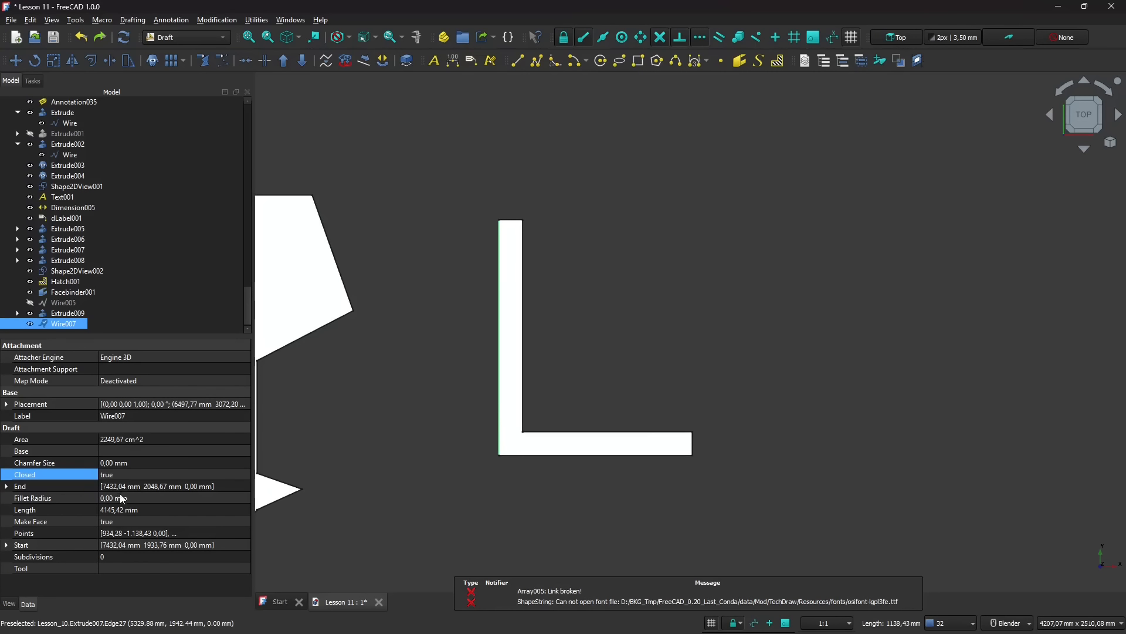
{"action": "left_click", "coordinate": [105, 498]}
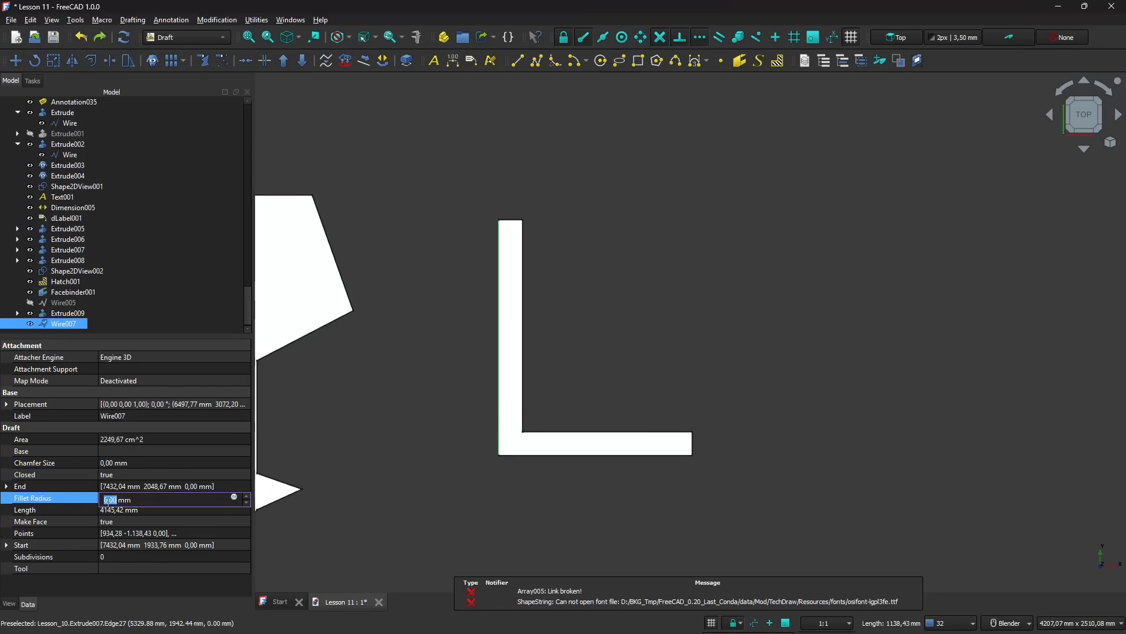
{"action": "scroll", "coordinate": [111, 503], "scroll_direction": "up", "scroll_amount": 1}
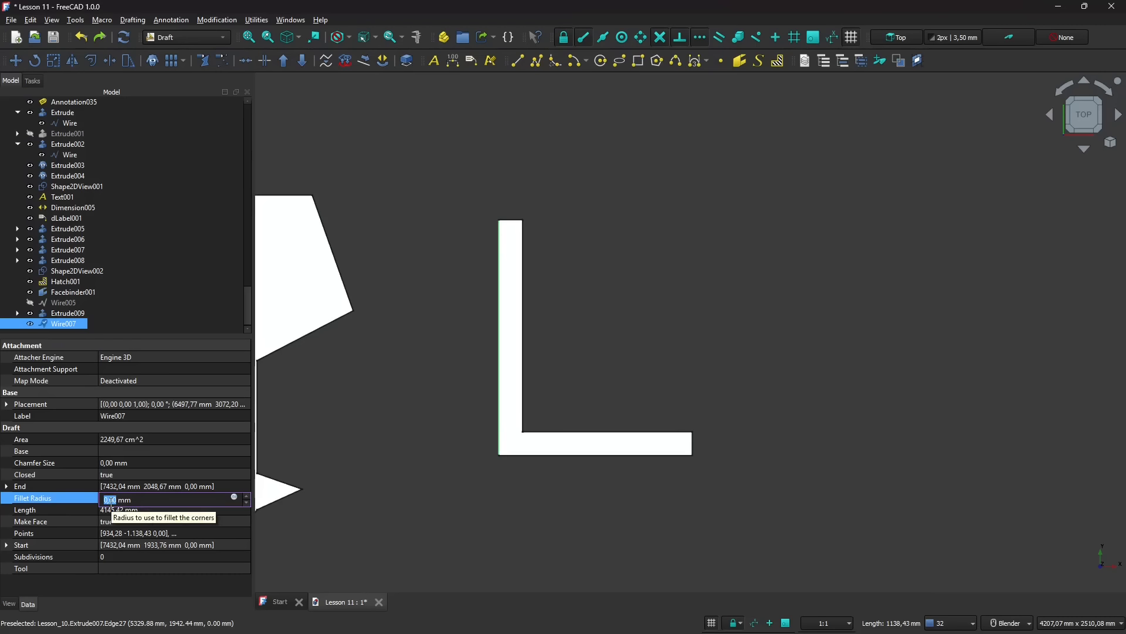
{"action": "type", "text": "30"}
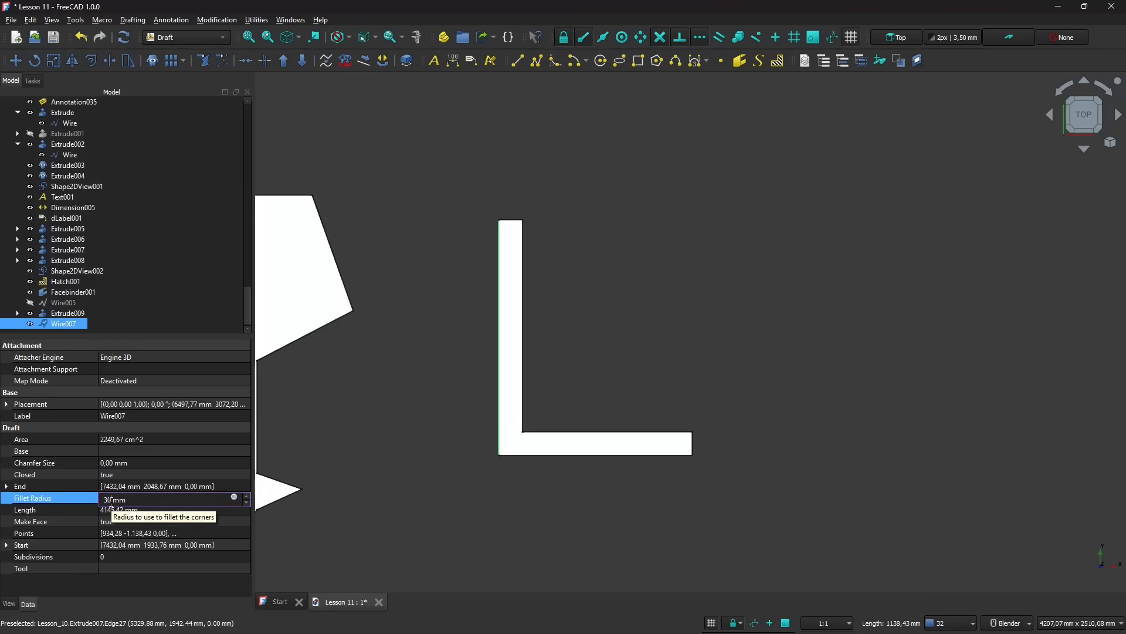
{"action": "key", "text": "Return"}
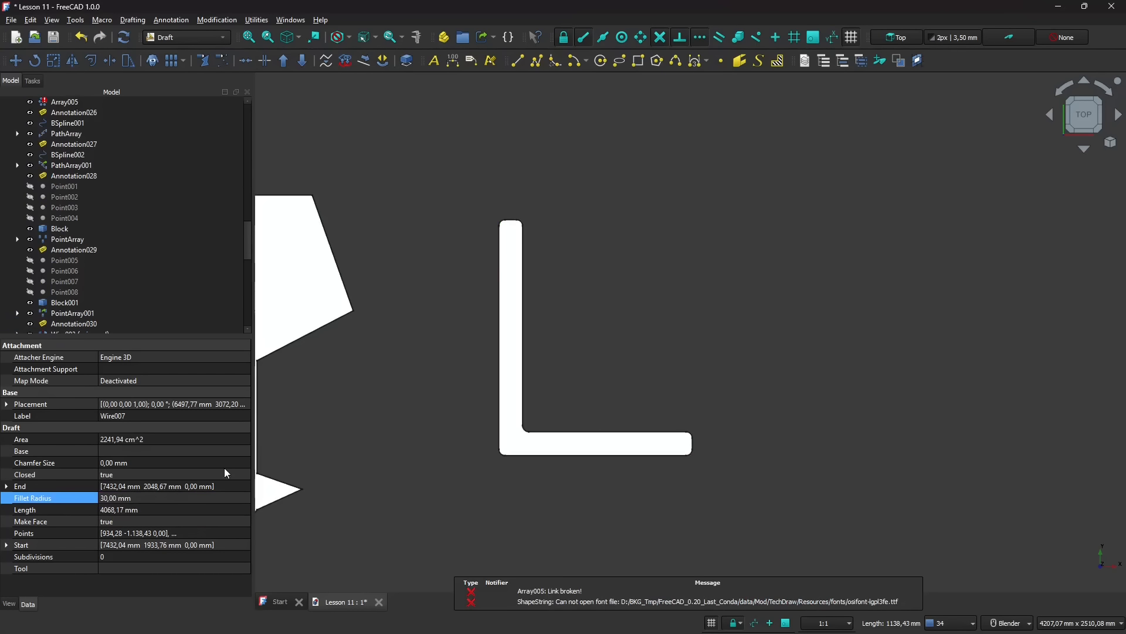
- Set the Make Face property of the rounded L-shaped wire to false and clear the selection
{"action": "left_click", "coordinate": [513, 364]}
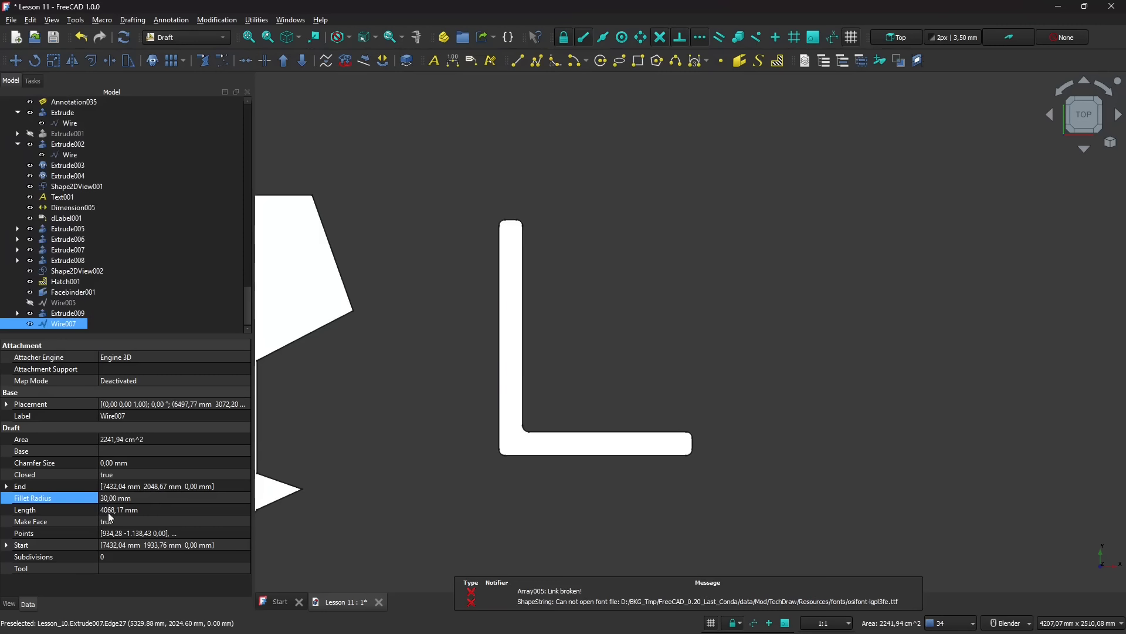
{"action": "left_click", "coordinate": [77, 521]}
{"action": "left_click", "coordinate": [122, 522]}
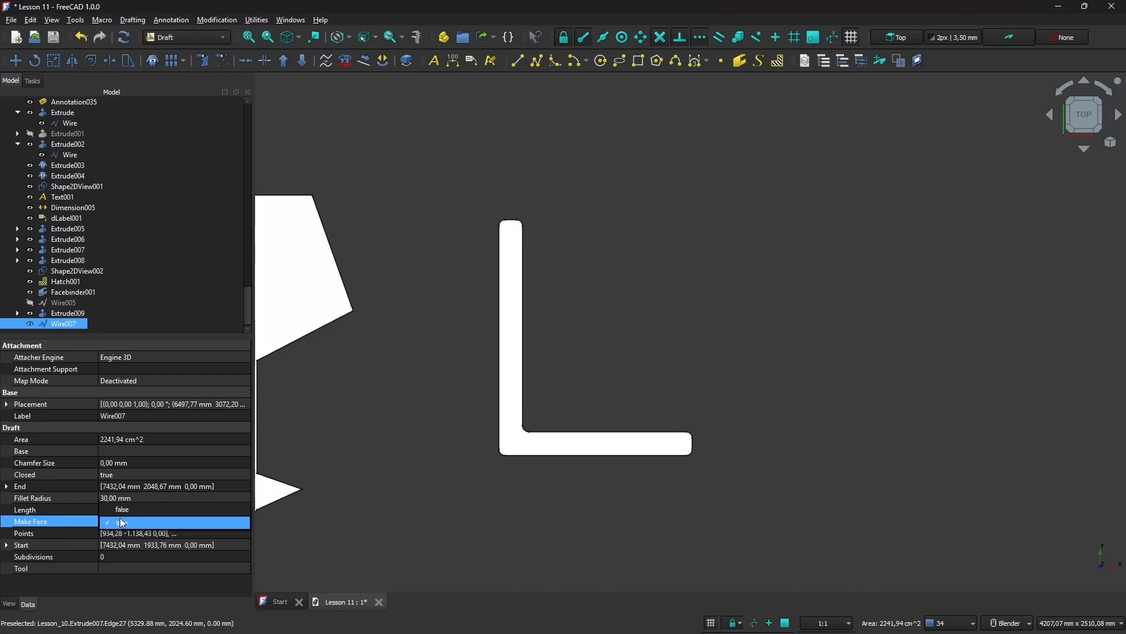
{"action": "left_click", "coordinate": [122, 509]}
{"action": "left_click", "coordinate": [418, 443]}
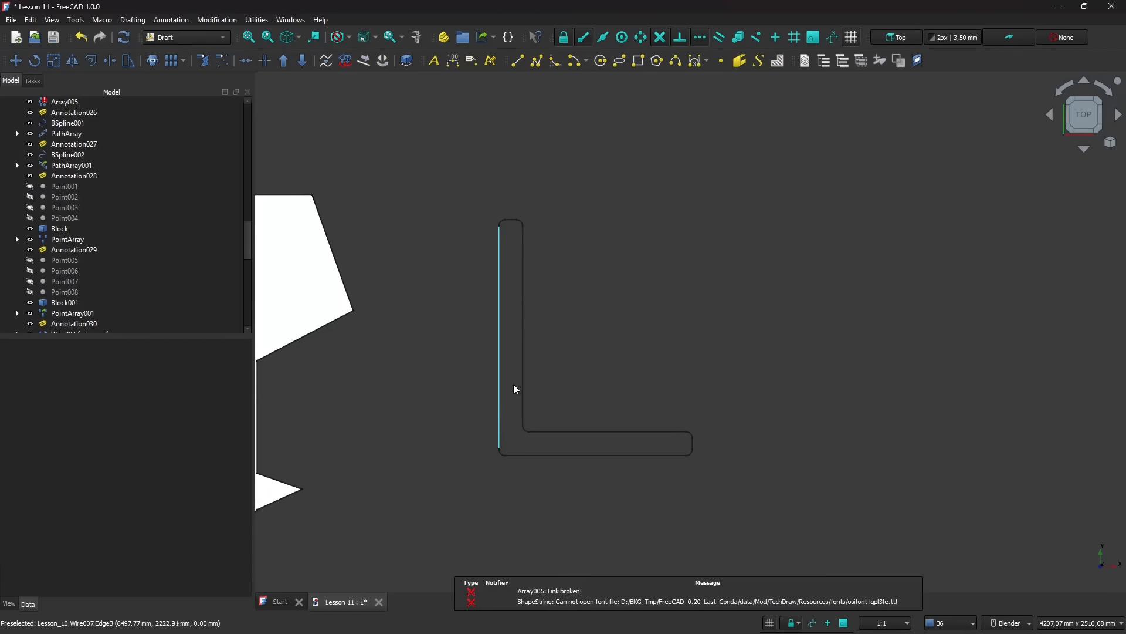
- Examine the faceless L-shaped outline from angled views, then return to the top view
{"action": "middle_click_drag", "start_coordinate": [488, 402], "coordinate": [429, 311]}
{"action": "left_click", "coordinate": [425, 335]}
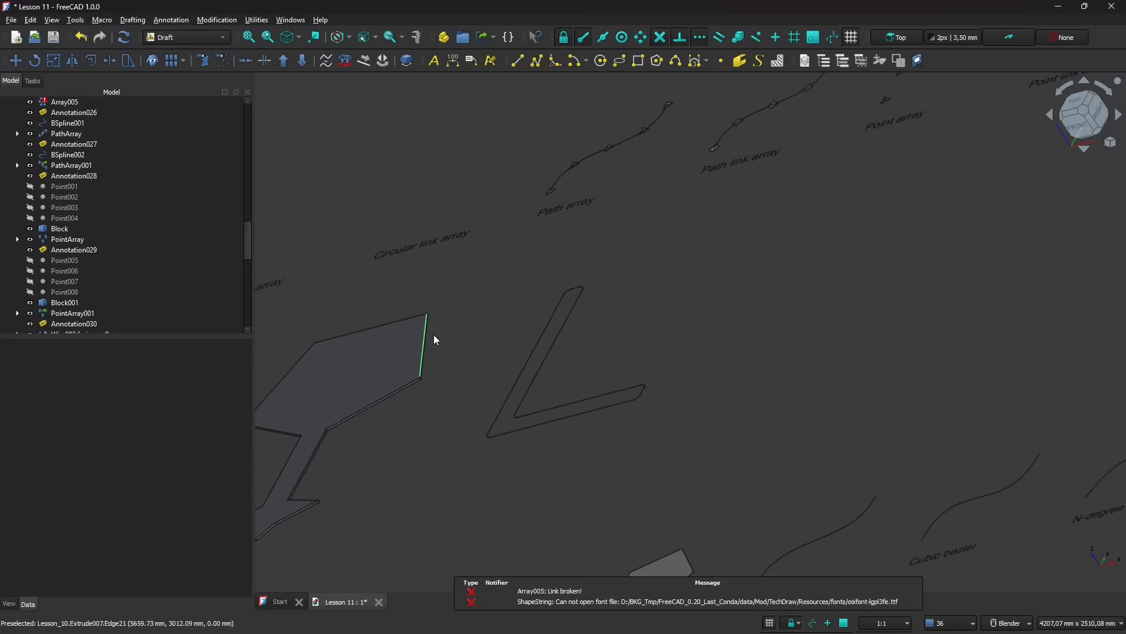
{"action": "left_click", "coordinate": [585, 321]}
{"action": "middle_click_drag", "start_coordinate": [426, 397], "coordinate": [460, 474]}
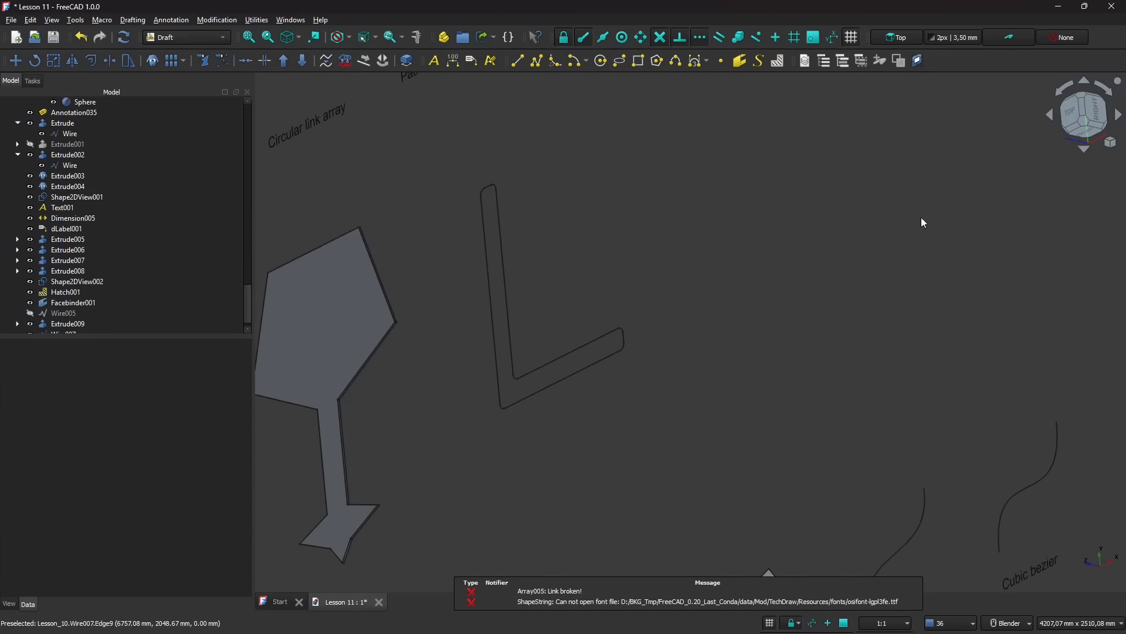
{"action": "left_click", "coordinate": [1077, 111]}
{"action": "scroll", "coordinate": [701, 407], "scroll_direction": "down", "scroll_amount": 1}
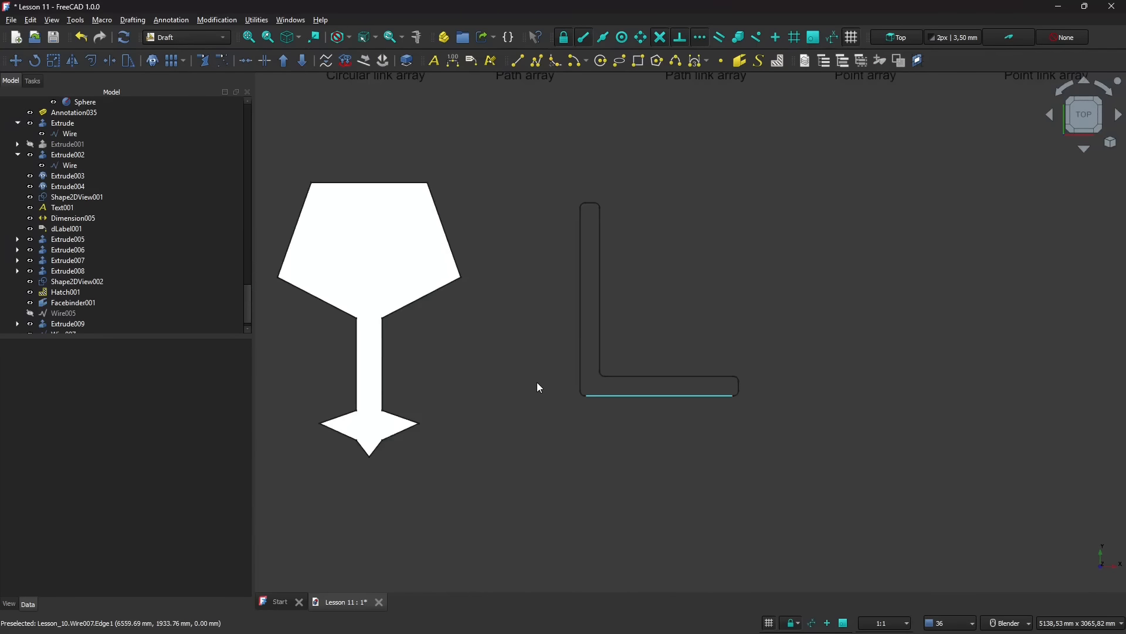
{"action": "scroll", "coordinate": [537, 382], "scroll_direction": "down", "scroll_amount": 1}
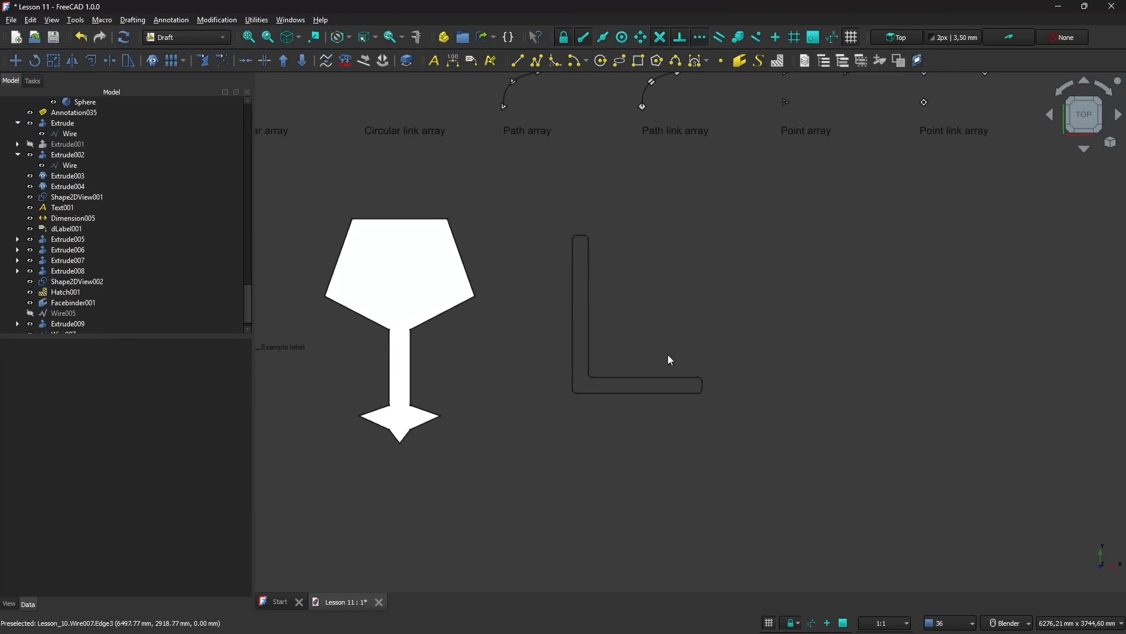
{"action": "scroll", "coordinate": [439, 364], "scroll_direction": "down", "scroll_amount": 2}
{"action": "left_click", "coordinate": [416, 288]}
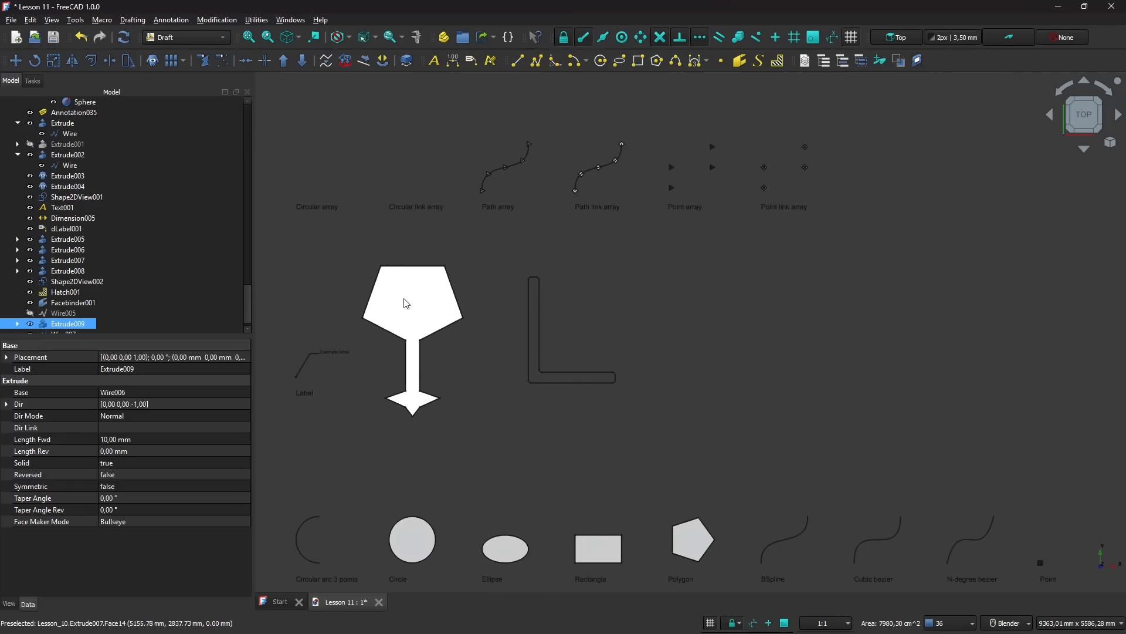
{"action": "scroll", "coordinate": [642, 335], "scroll_direction": "up", "scroll_amount": 2}
{"action": "scroll", "coordinate": [642, 332], "scroll_direction": "up", "scroll_amount": 1}
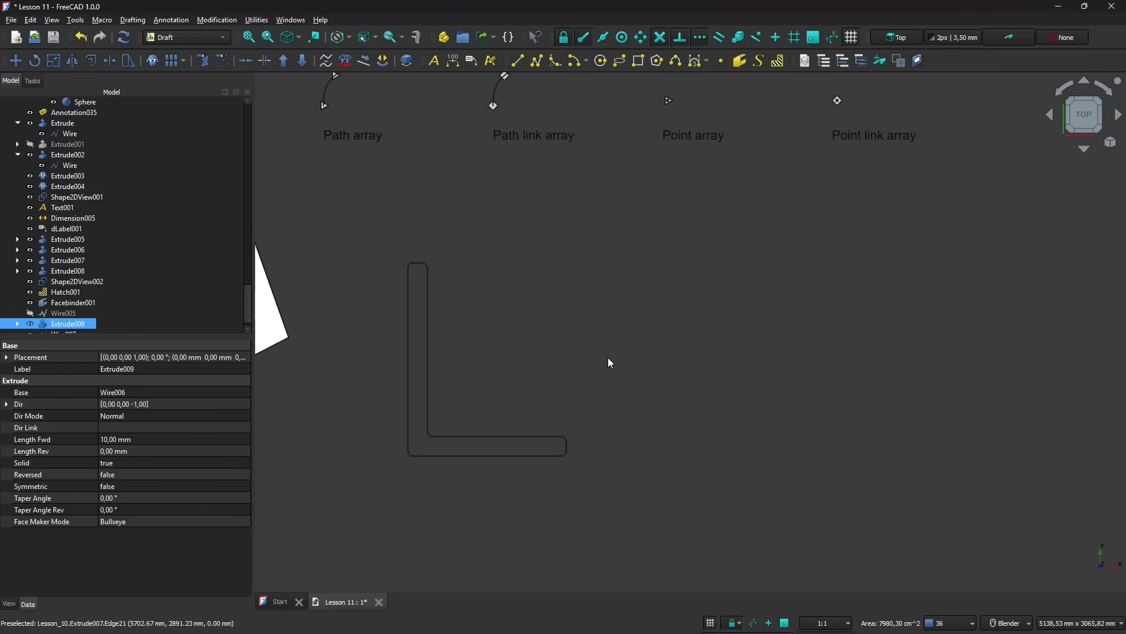